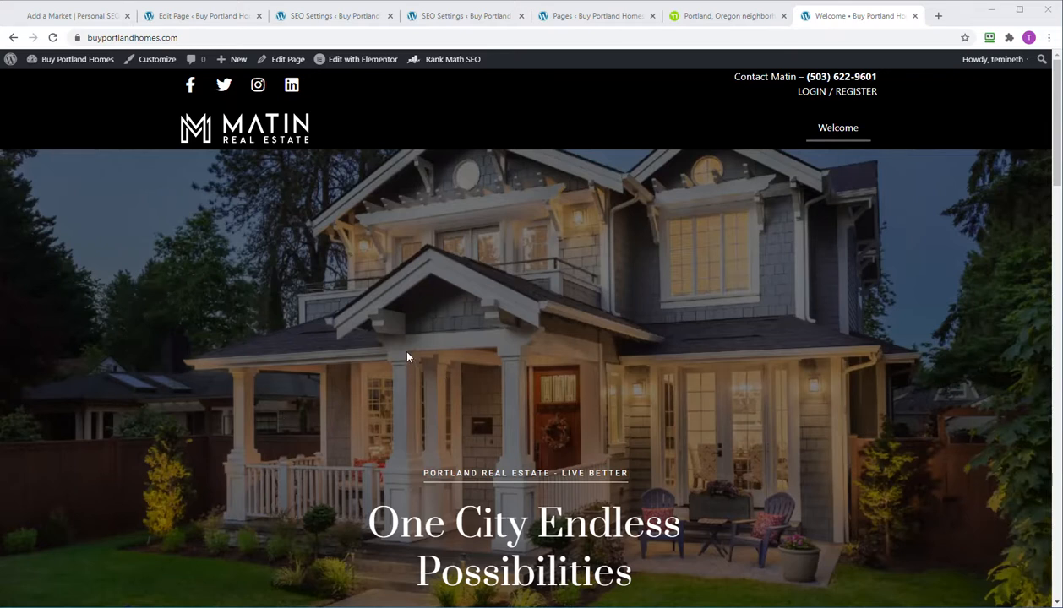
- Review the Buy Portland Homes homepage from the hero banner through the service cards and Portland Neighborhoods section to the footer
scroll(406, 356, down, 4)
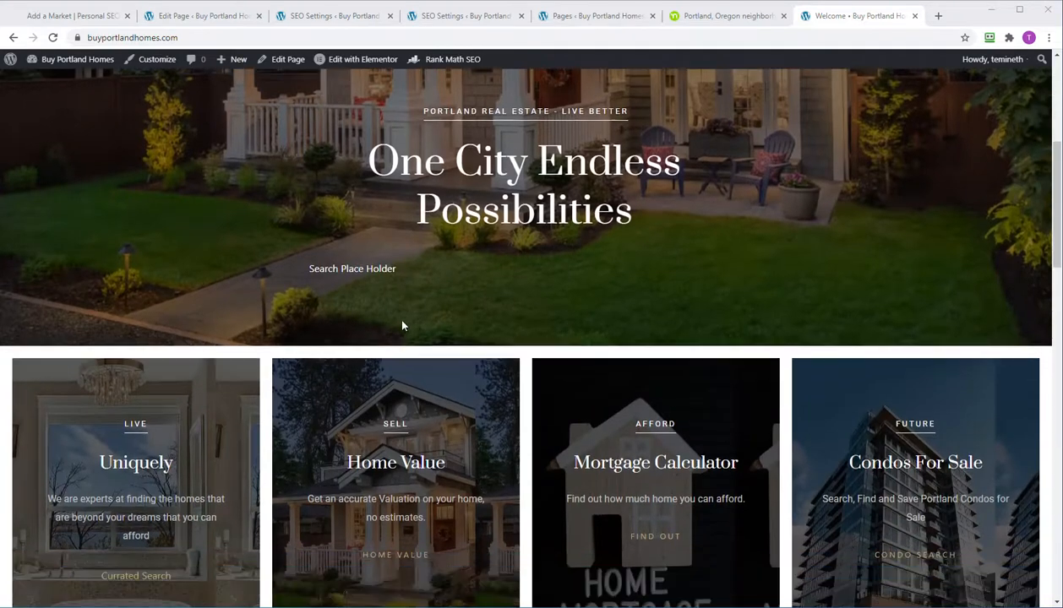
scroll(402, 326, down, 6)
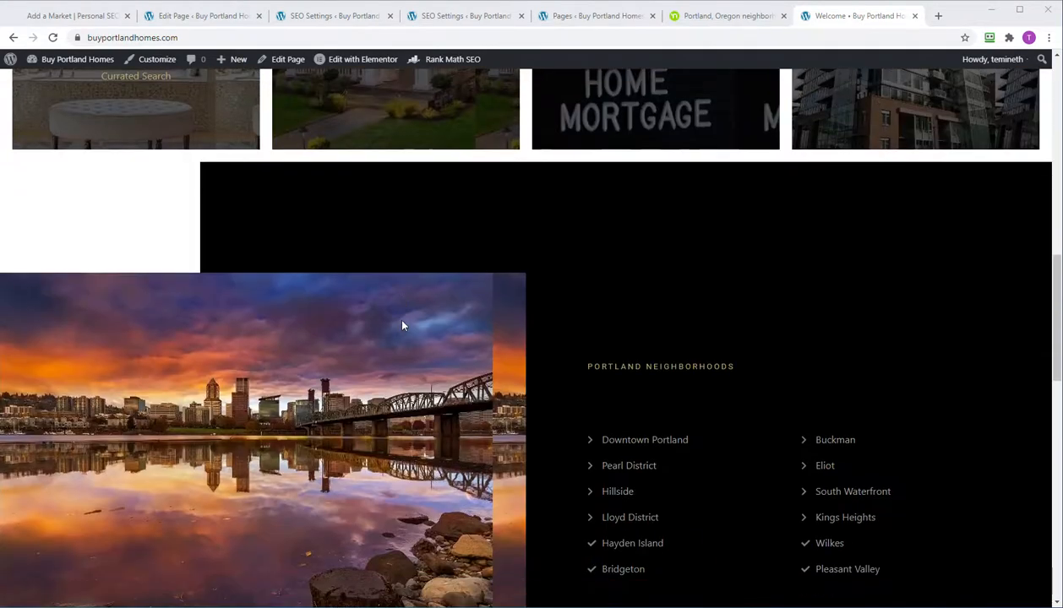
scroll(547, 296, down, 7)
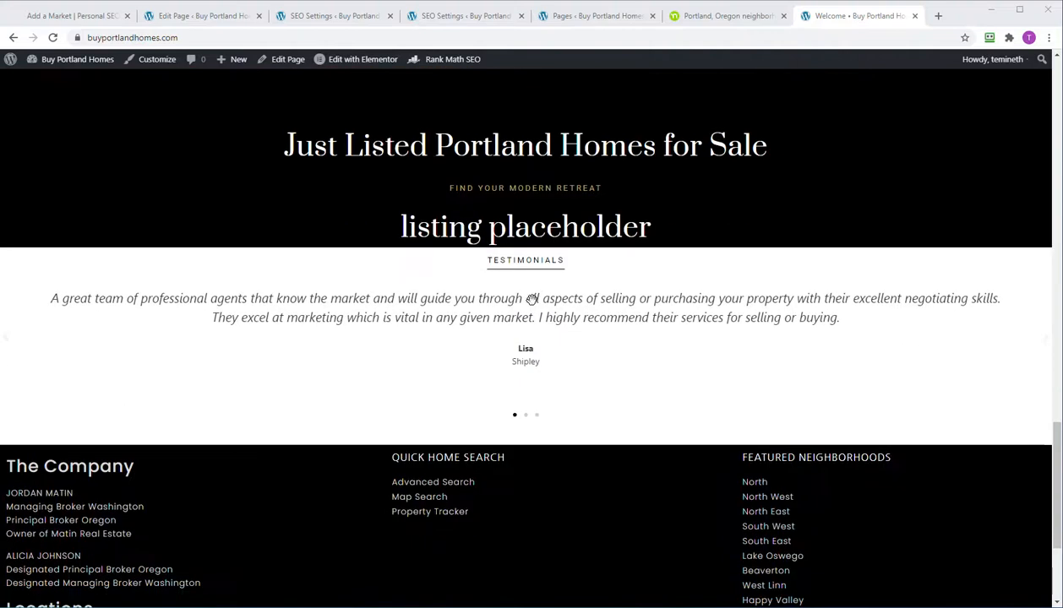
scroll(403, 361, down, 3)
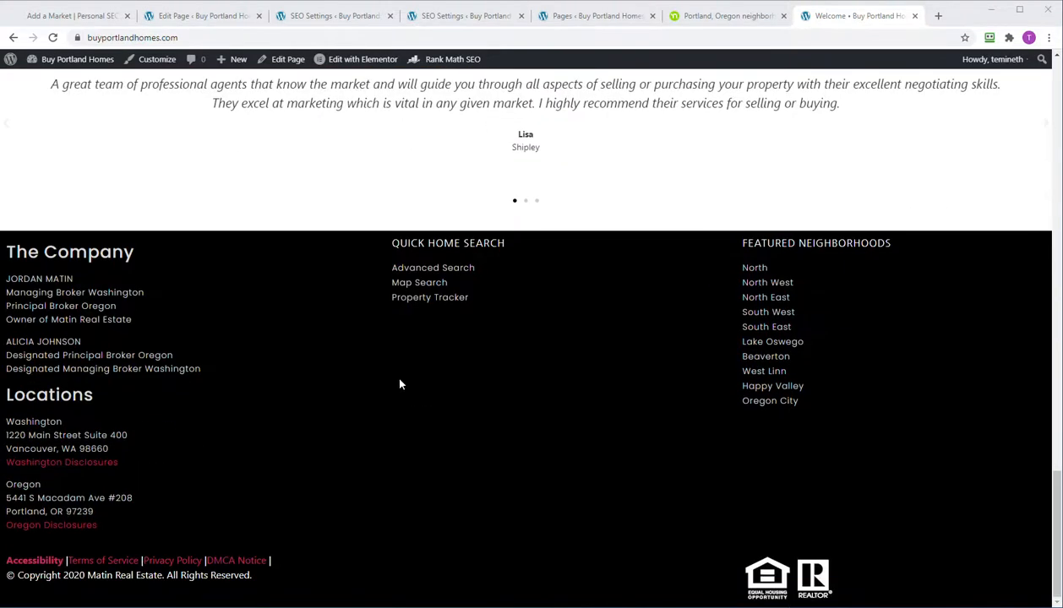
scroll(549, 453, up, 4)
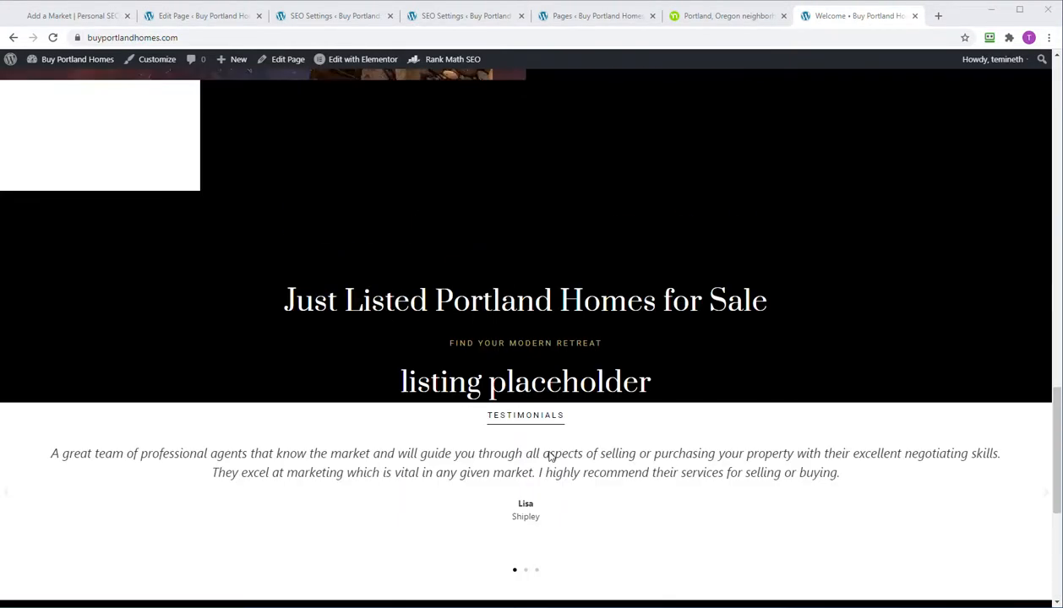
scroll(549, 457, up, 15)
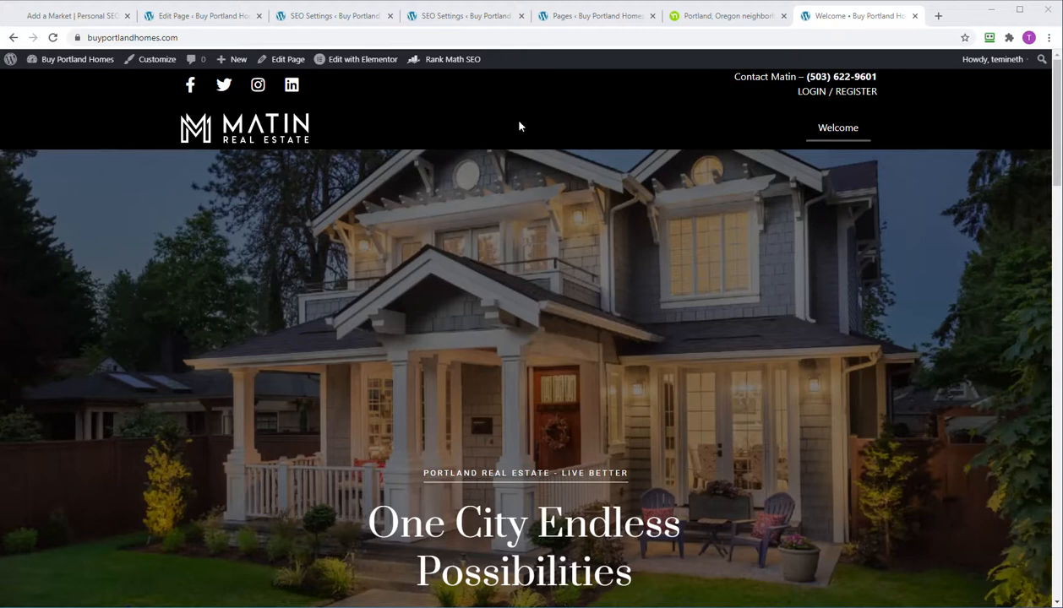
scroll(478, 346, down, 3)
scroll(397, 291, up, 3)
scroll(452, 355, down, 3)
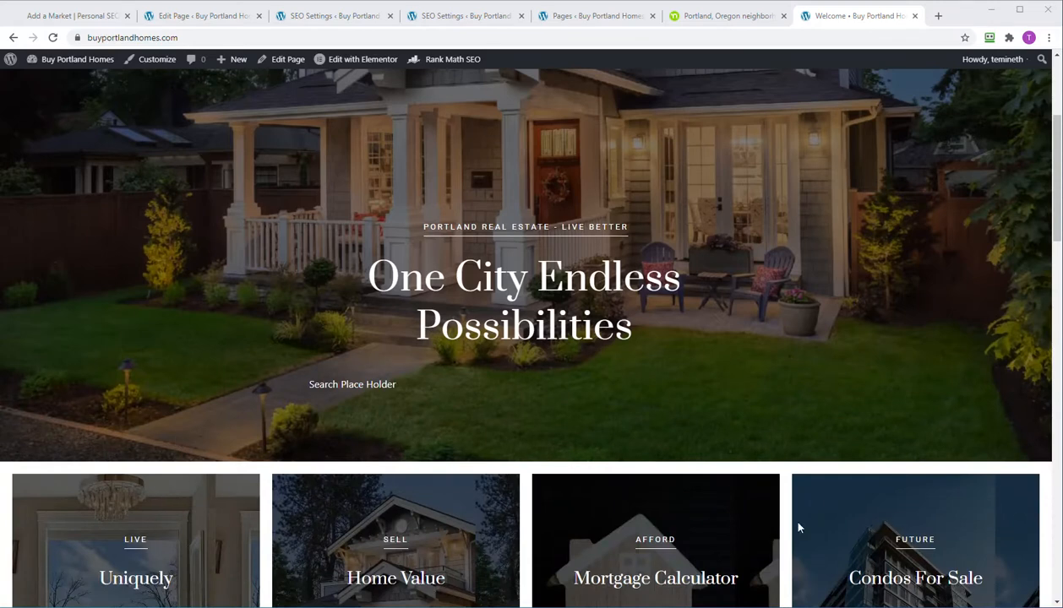
scroll(411, 420, down, 8)
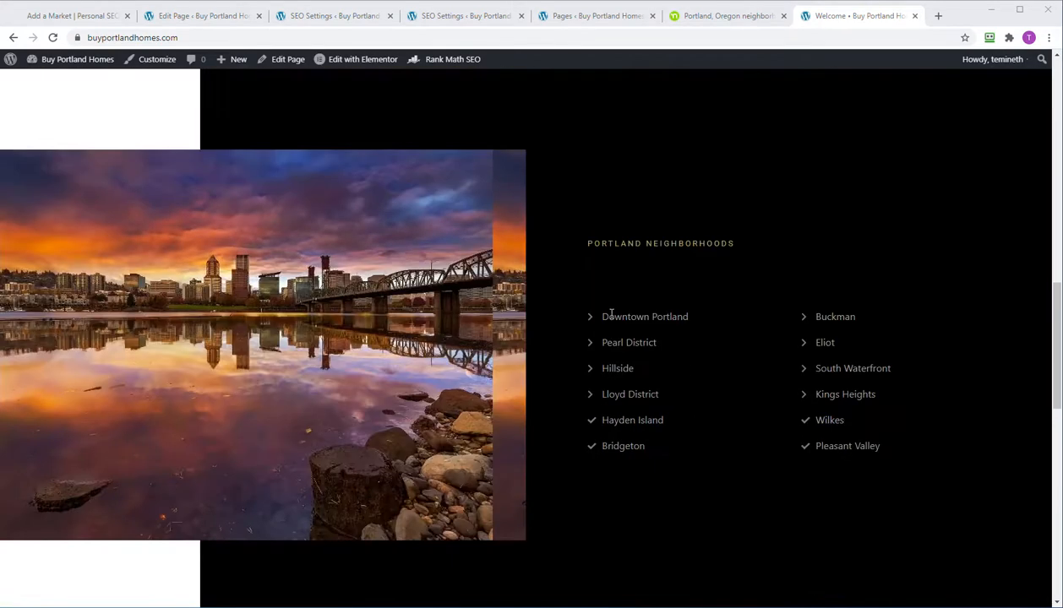
scroll(776, 385, down, 10)
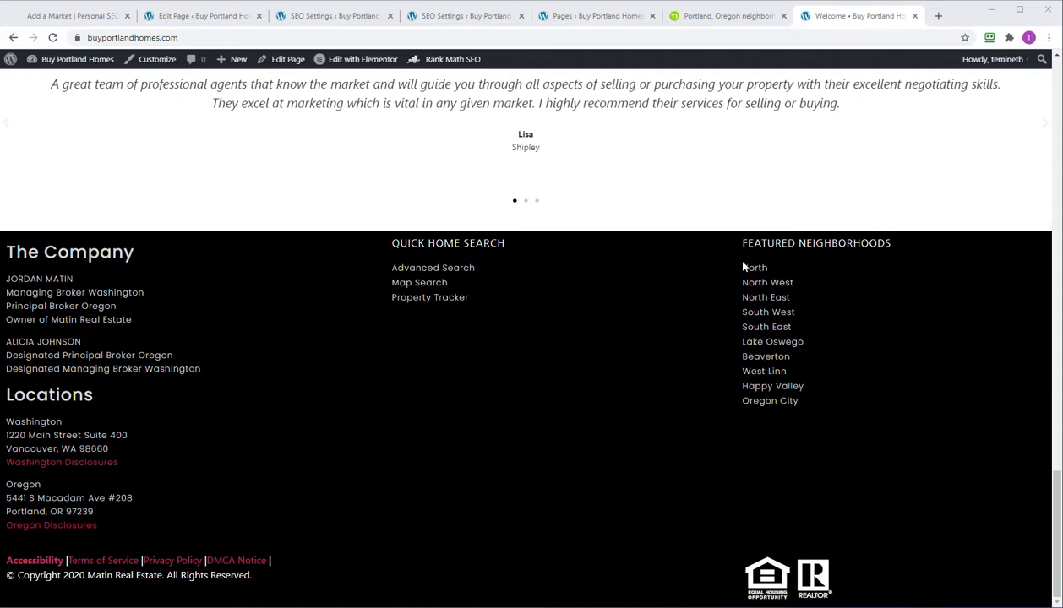
- Examine the footer's Featured Neighborhoods entries and compare them with the homepage's navigation menu and Portland Neighborhoods section
drag(743, 267, 816, 333)
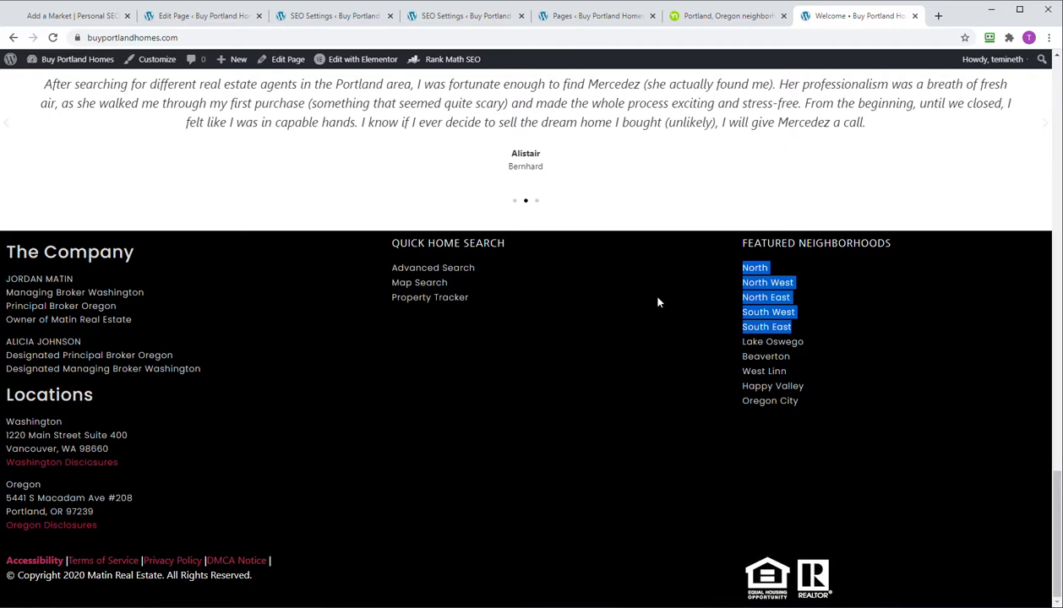
click(631, 395)
drag(743, 287, 775, 290)
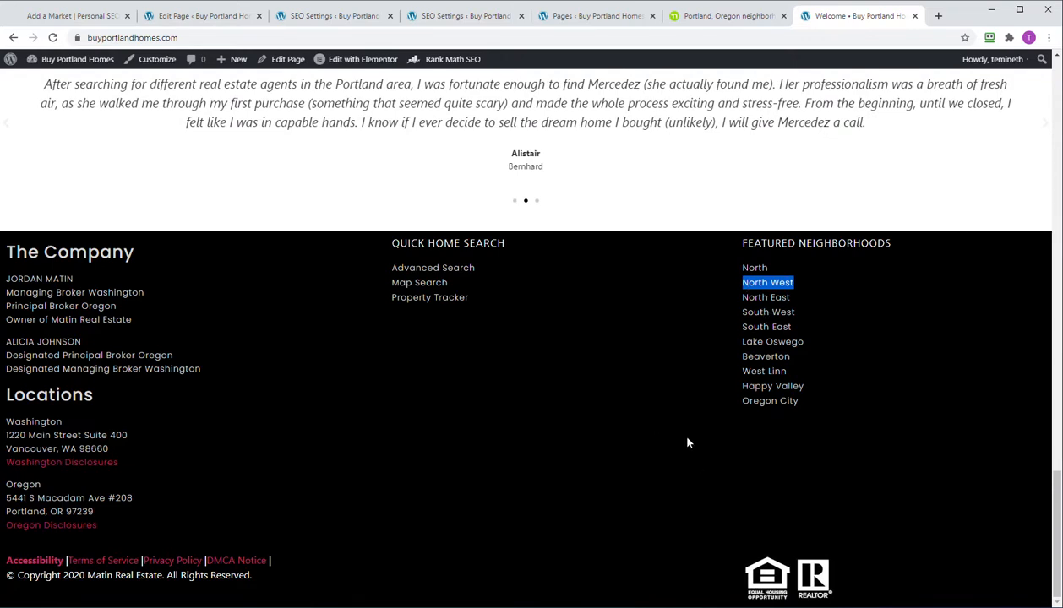
scroll(686, 443, up, 15)
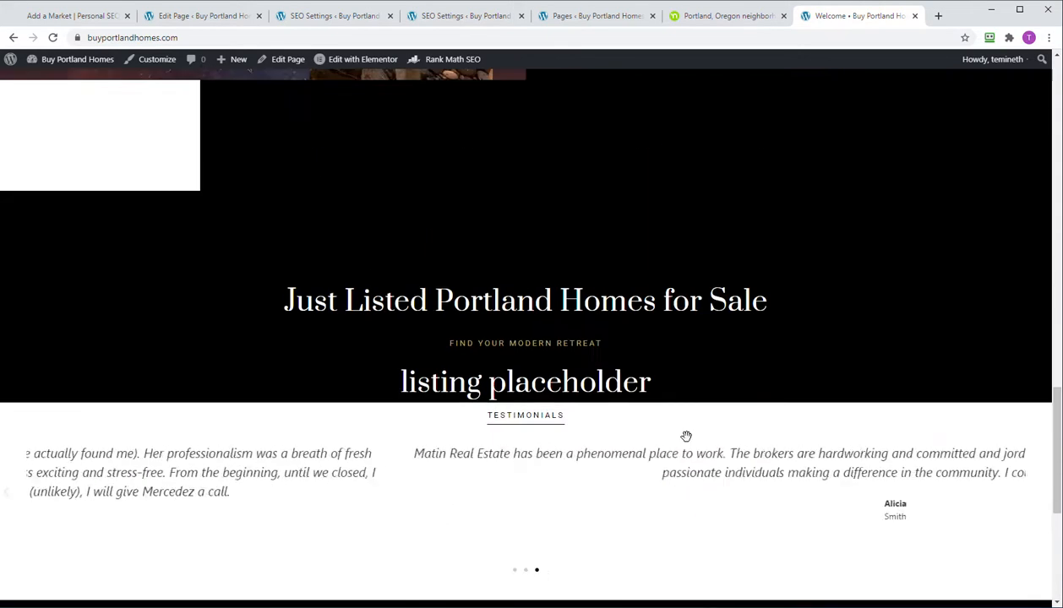
scroll(686, 457, up, 12)
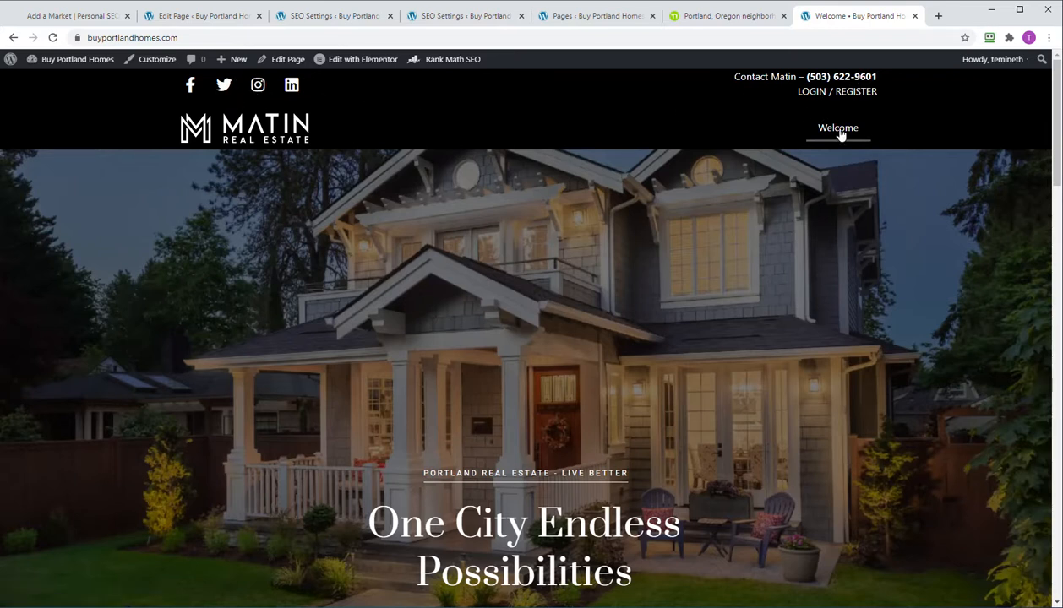
scroll(630, 362, down, 15)
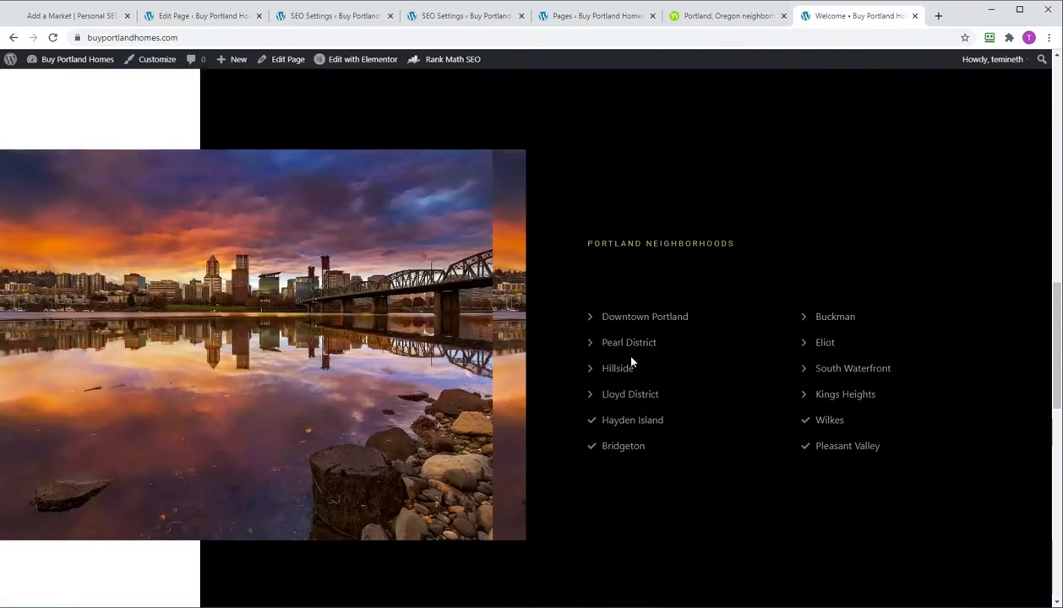
scroll(630, 361, down, 3)
scroll(631, 365, up, 20)
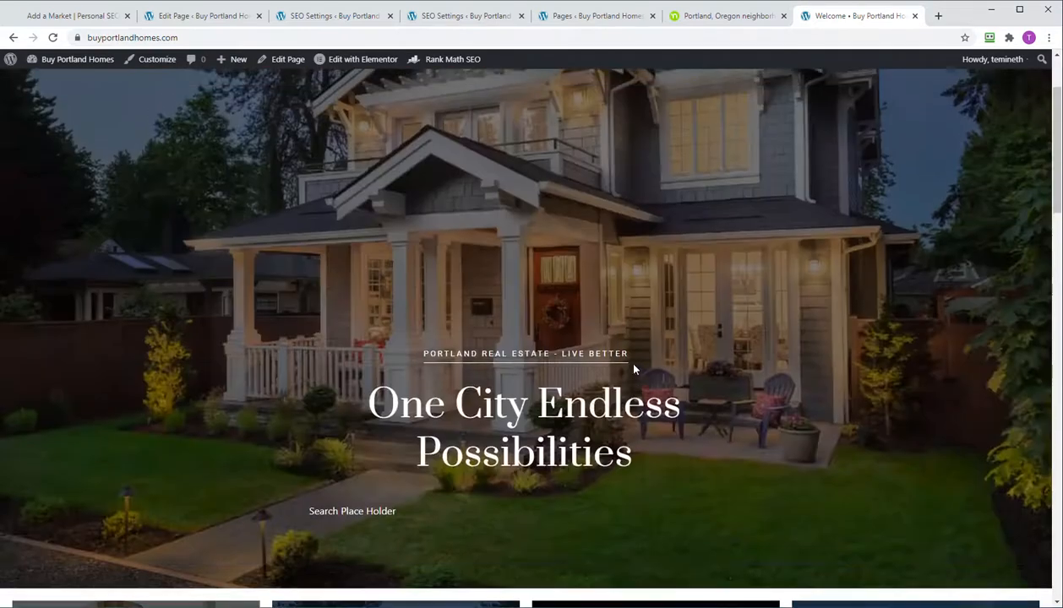
scroll(634, 369, up, 2)
- Open the site's WordPress dashboard and dismiss its welcome panel
mouse_move(66, 61)
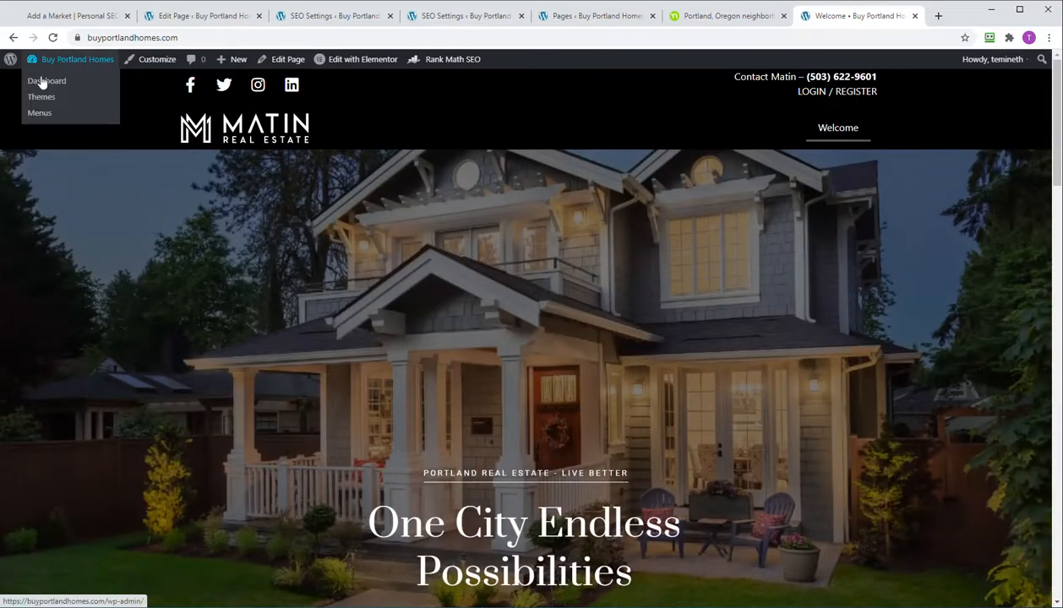
click(47, 82)
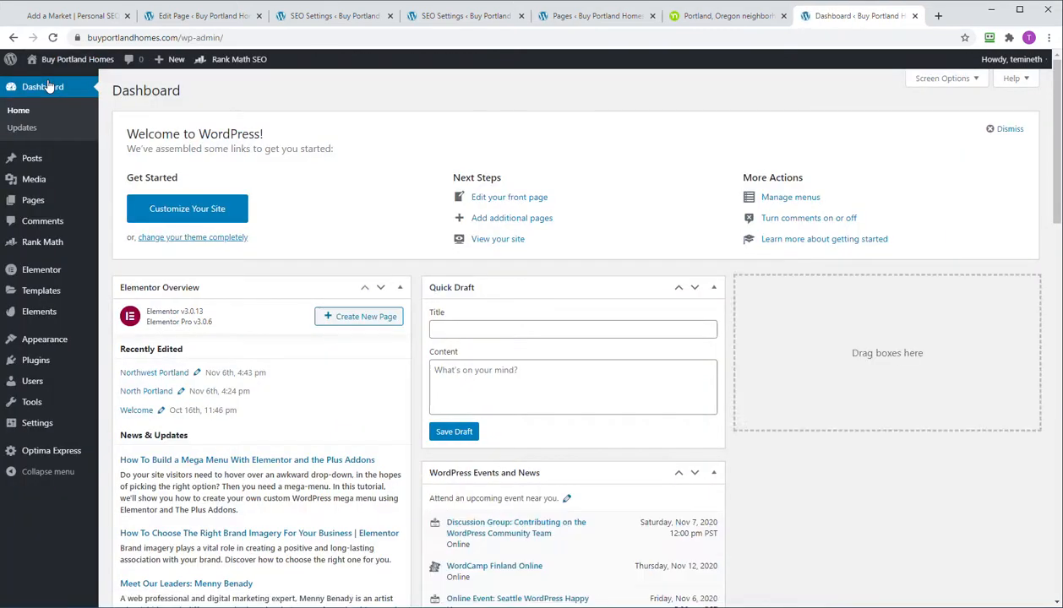
click(988, 129)
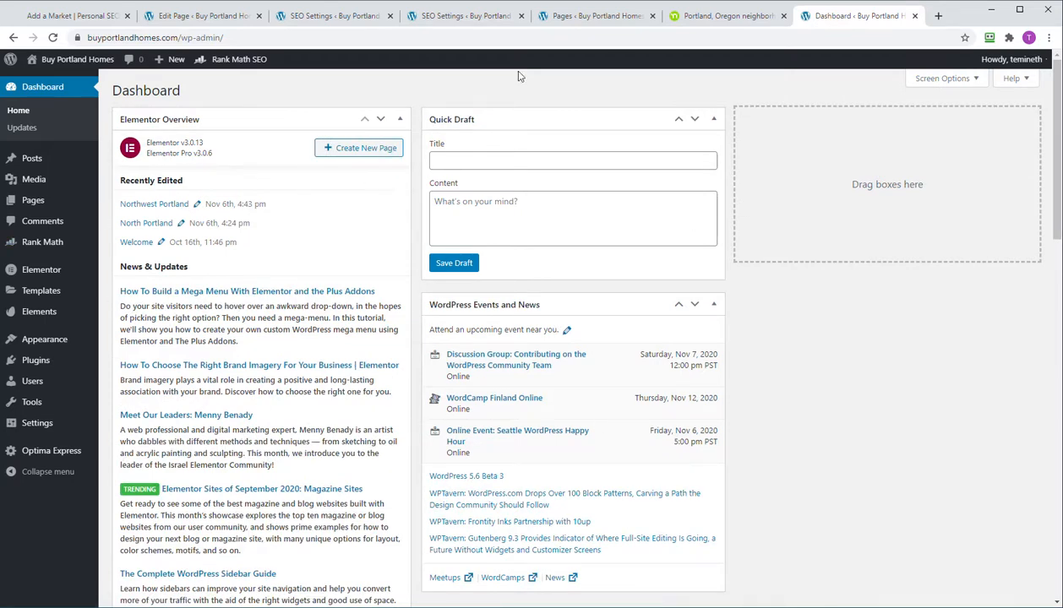
- Return to the live site and review the homepage sections and the North entry under the footer's Featured Neighborhoods
mouse_move(56, 68)
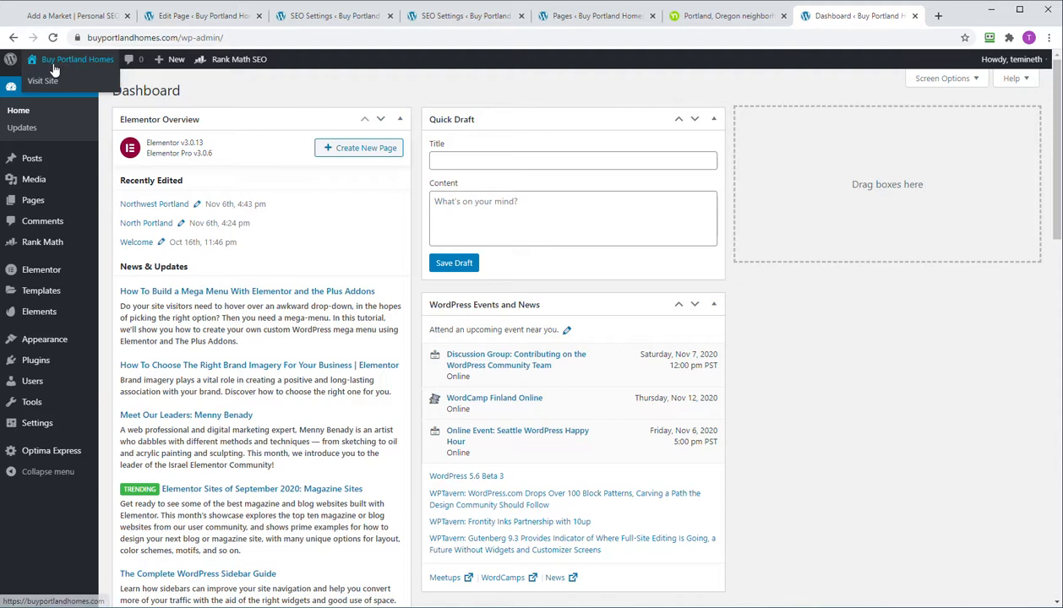
click(49, 82)
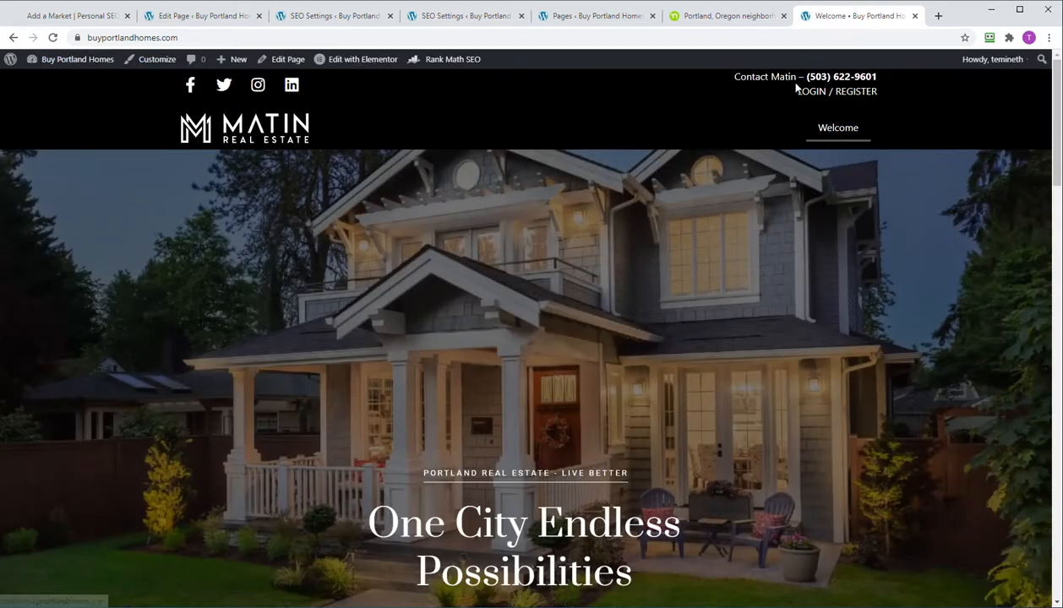
scroll(506, 406, down, 12)
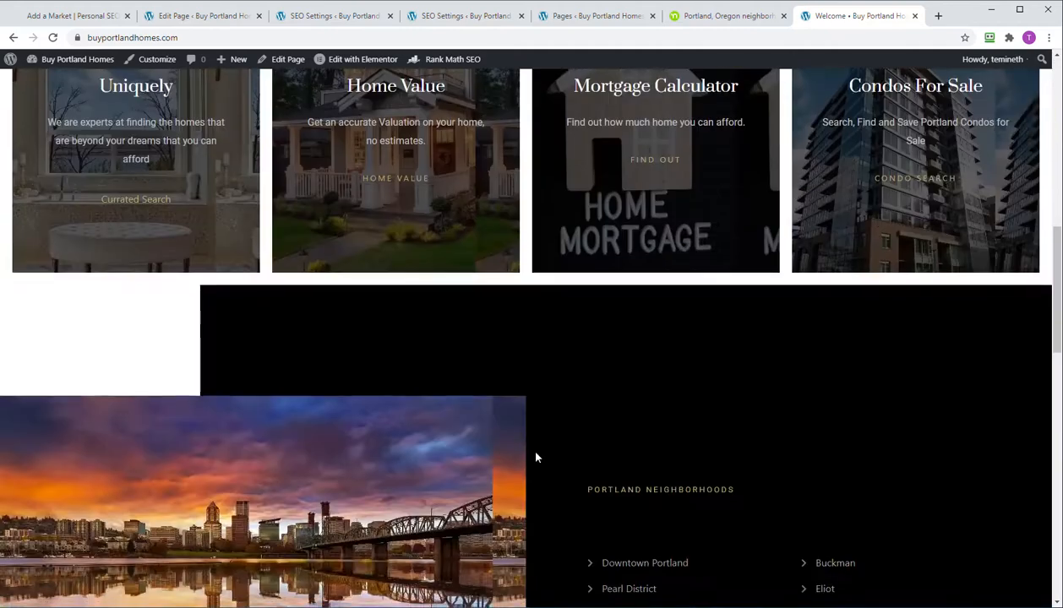
scroll(584, 414, down, 8)
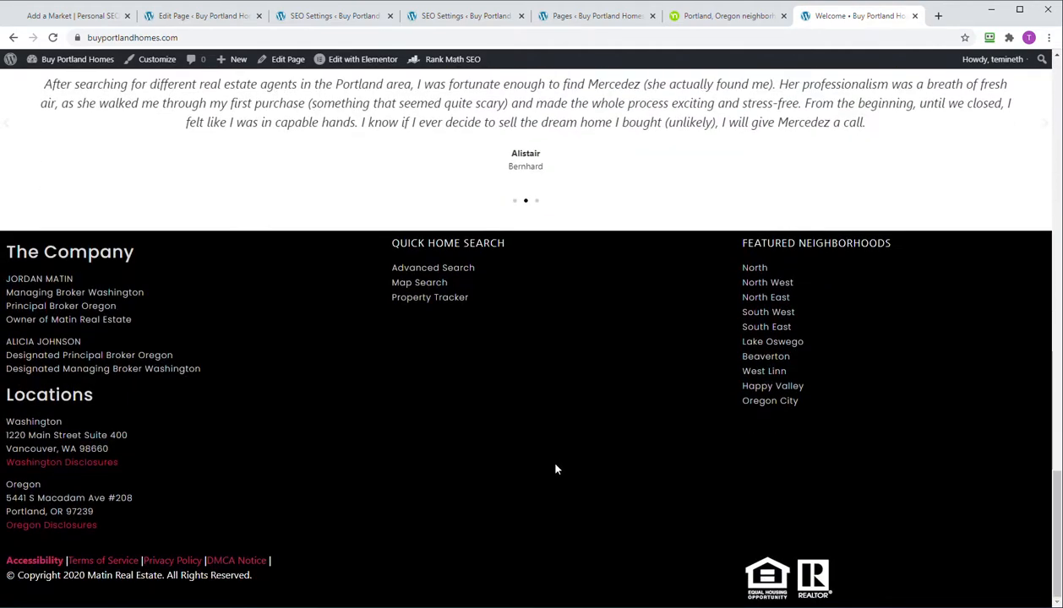
scroll(558, 467, up, 4)
scroll(564, 478, up, 4)
scroll(564, 478, down, 8)
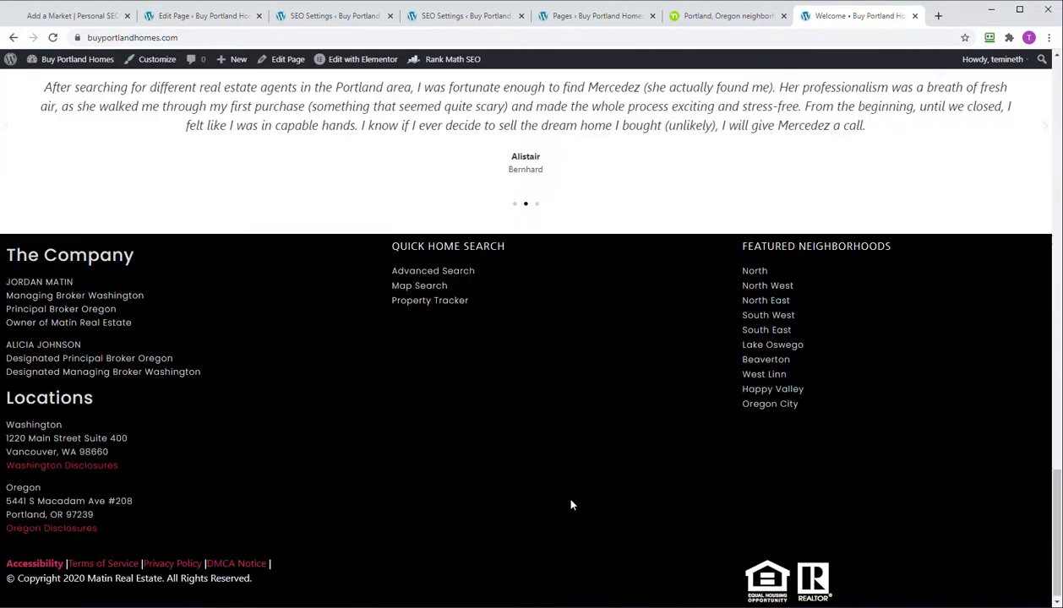
scroll(747, 430, up, 20)
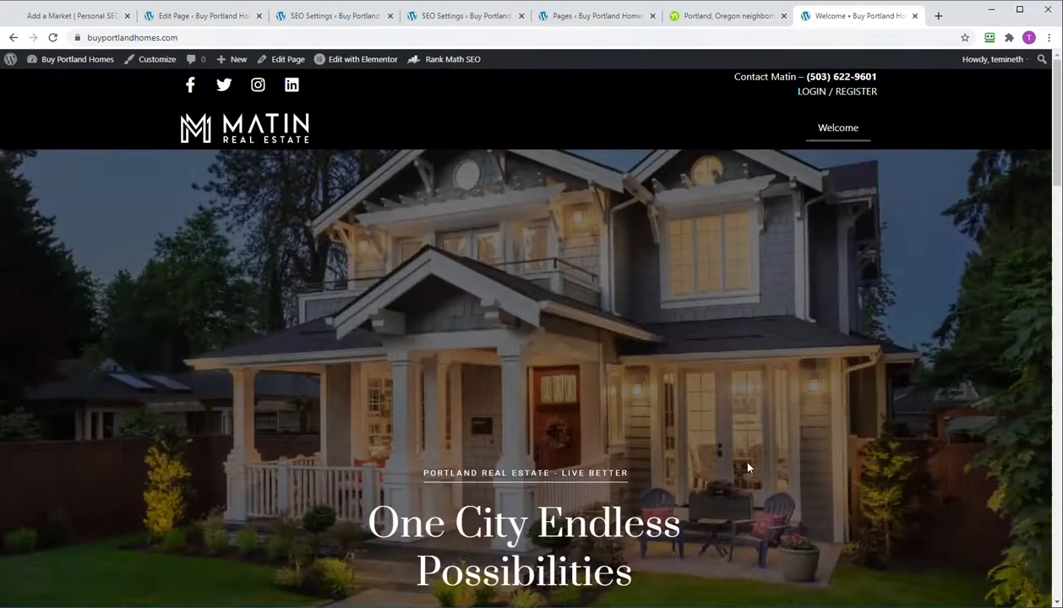
scroll(563, 322, down, 8)
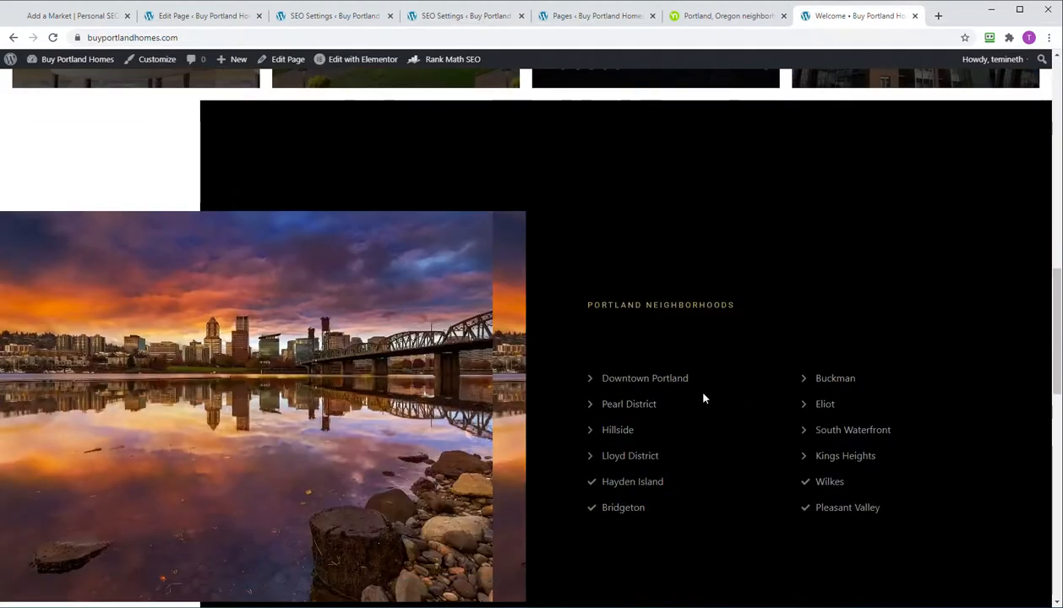
scroll(728, 327, down, 8)
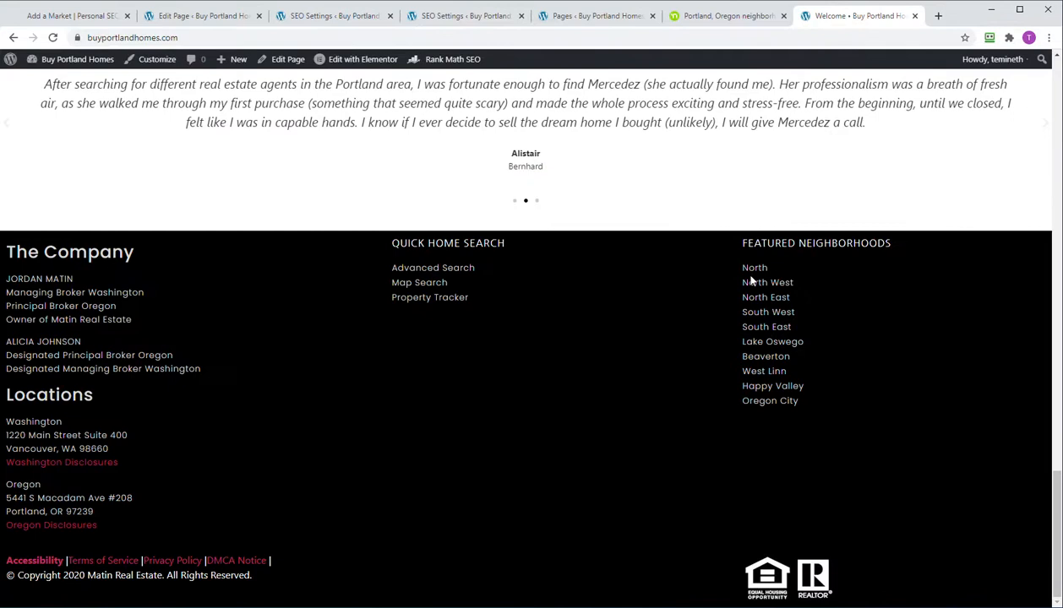
drag(767, 268, 736, 267)
scroll(746, 348, up, 20)
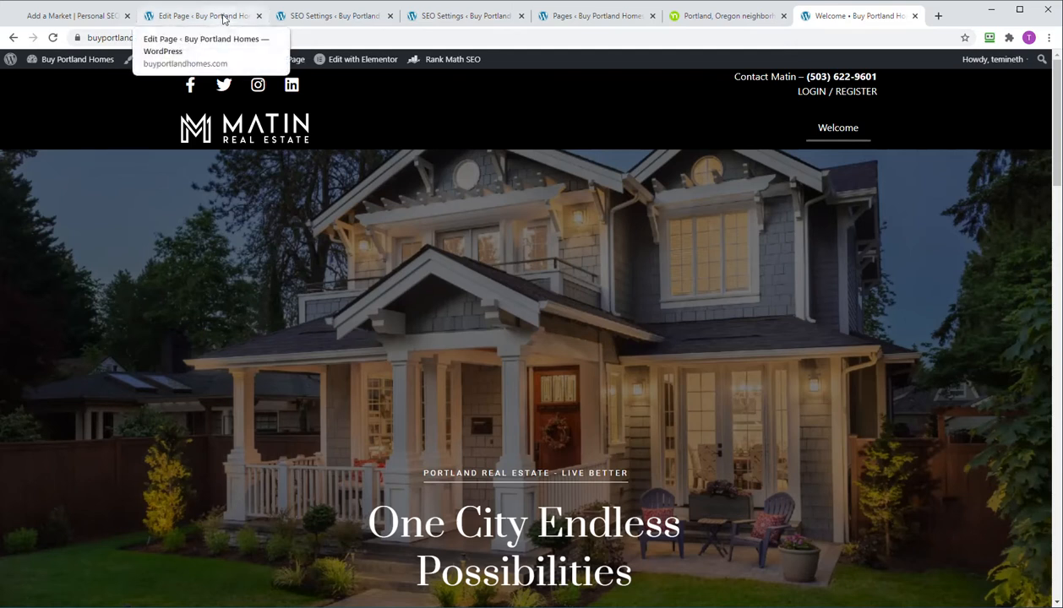
- Open the installed plugins list from the Rank Math SEO settings page and examine the Disable Gutenberg and Duplicate Page plugins
click(301, 17)
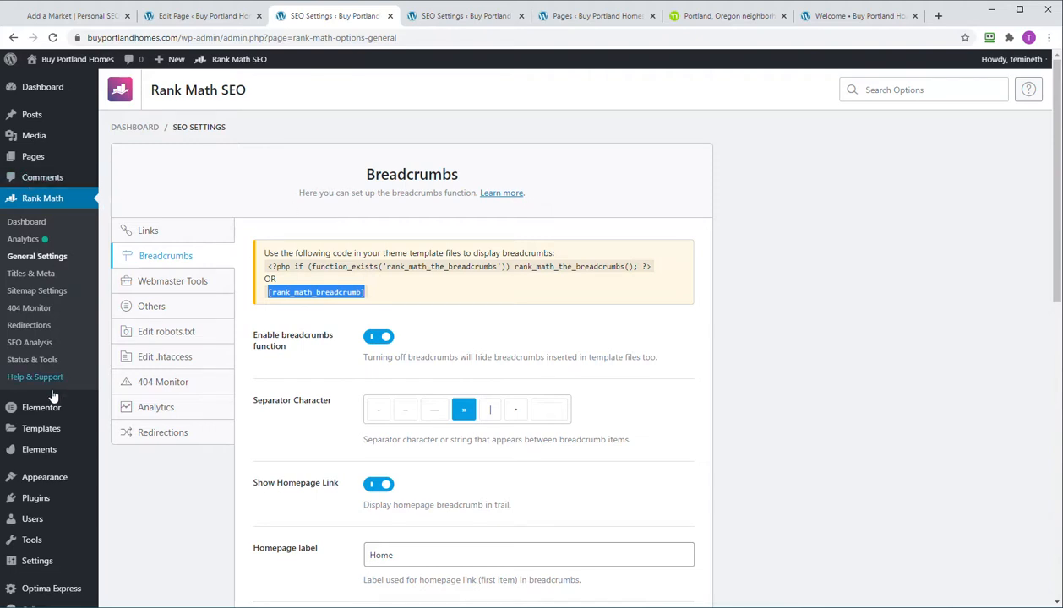
mouse_move(36, 498)
click(152, 505)
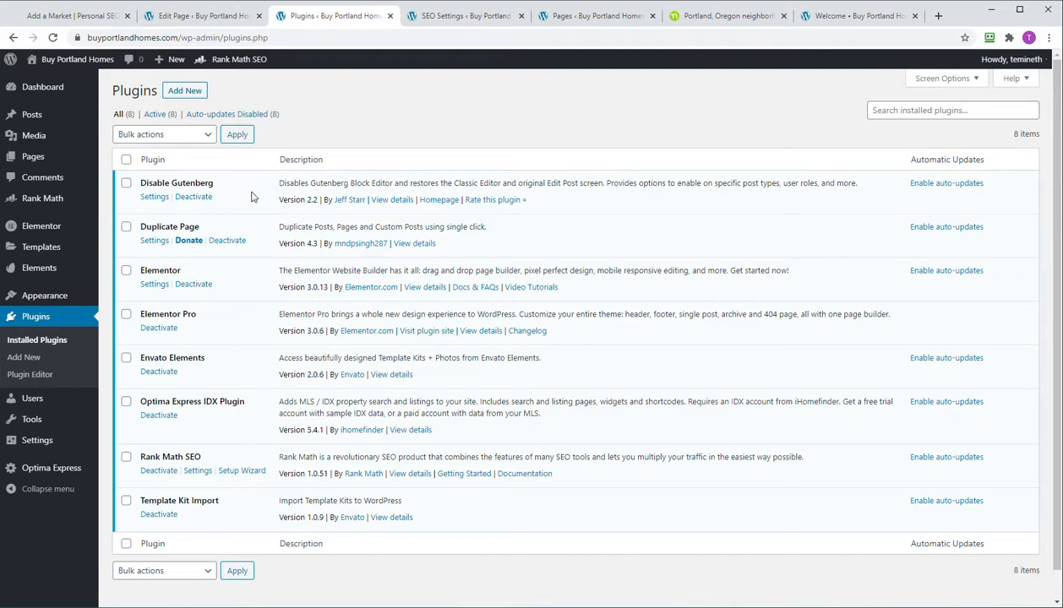
drag(140, 183, 214, 183)
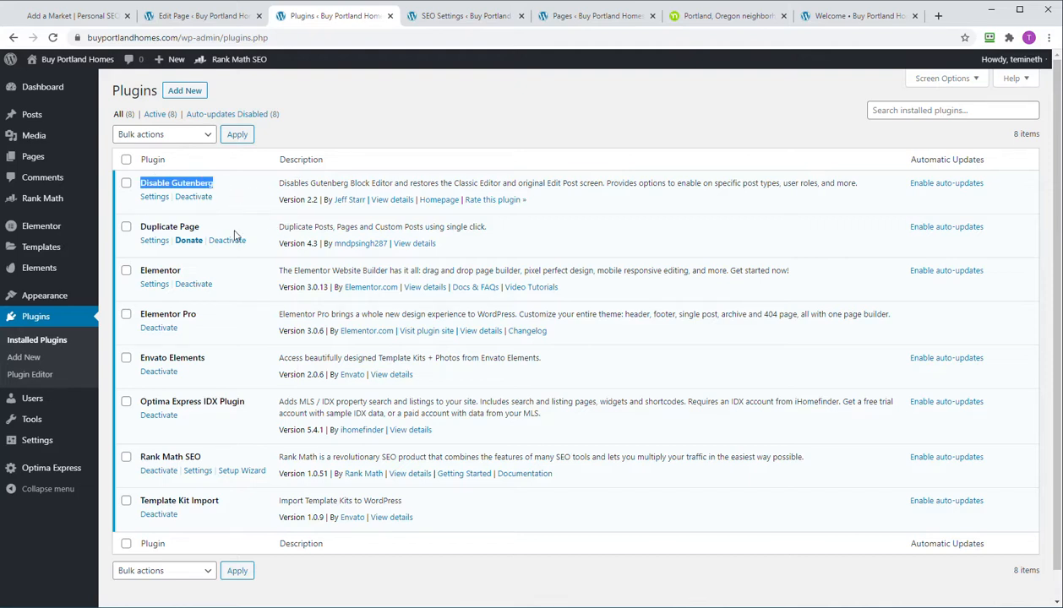
drag(142, 226, 222, 229)
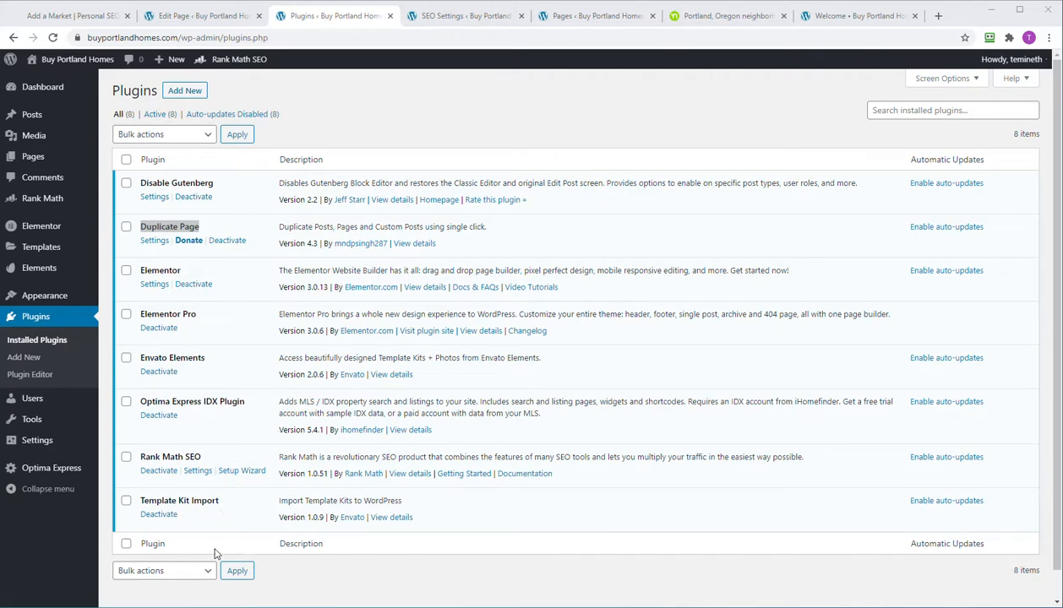
- Deactivate the Template Kit Import plugin and activate it again
click(160, 514)
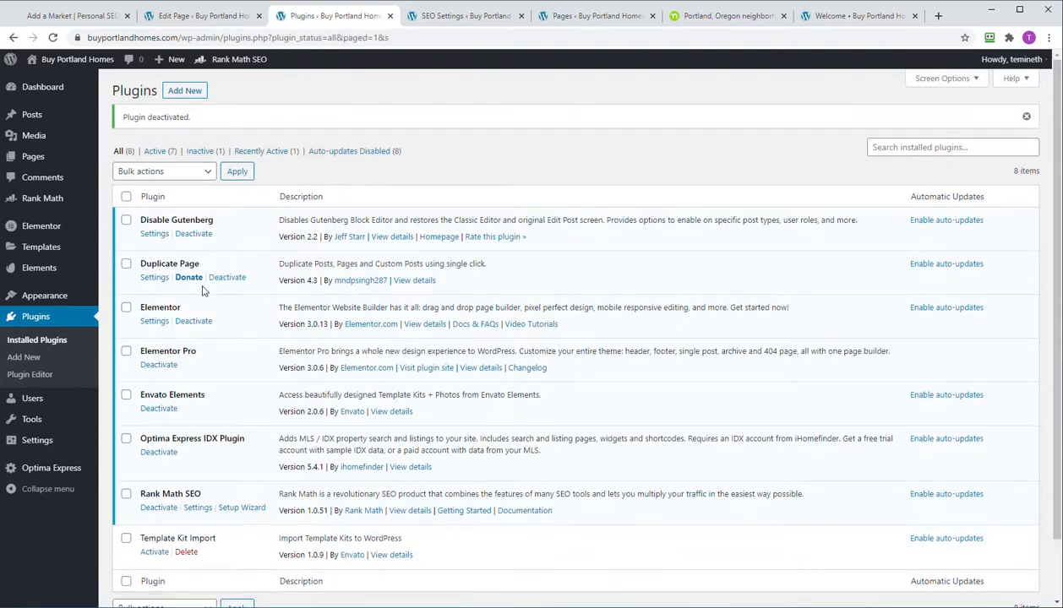
scroll(211, 448, down, 2)
click(154, 485)
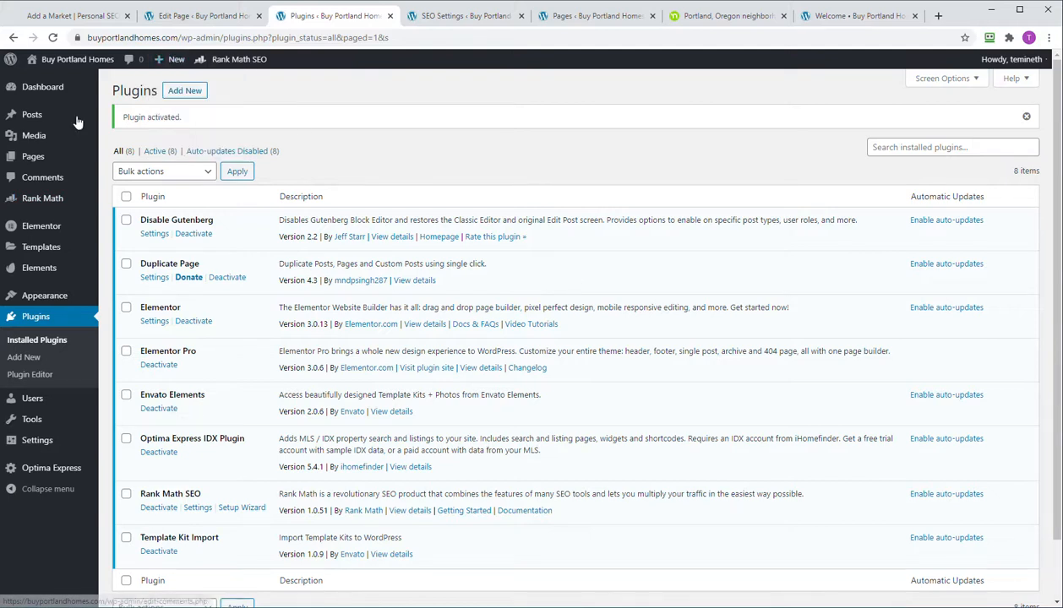
- Open the list of all the site's pages
mouse_move(63, 158)
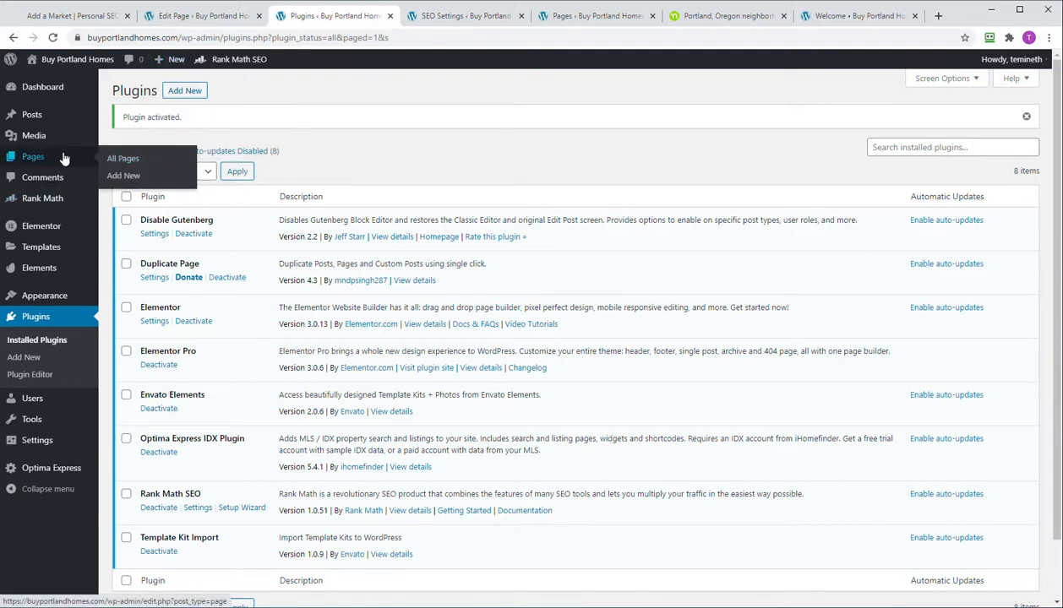
click(34, 161)
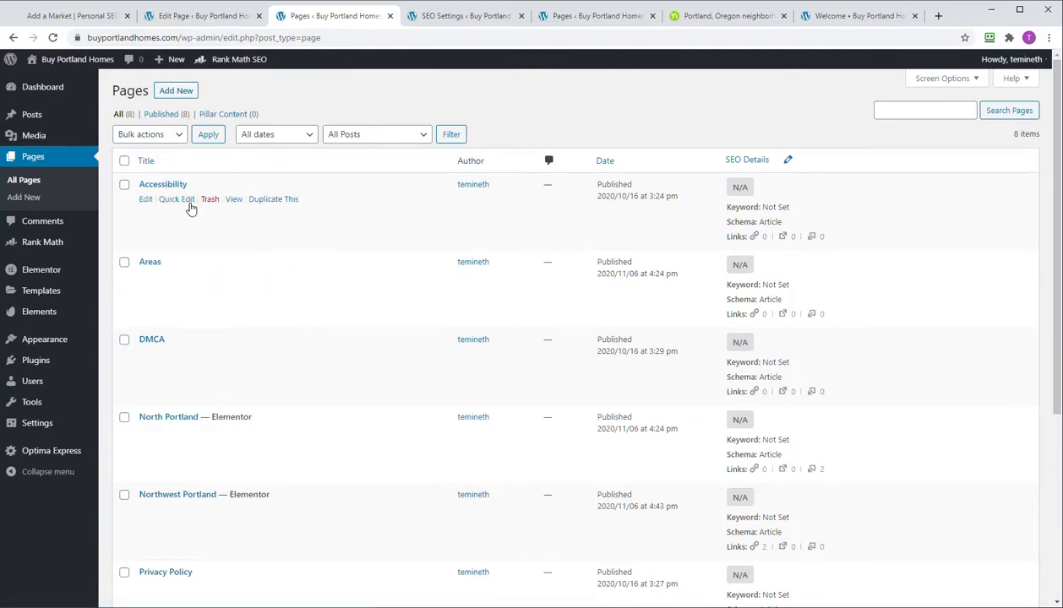
- Open the live North Portland page in a new browser tab from the pages list
scroll(325, 287, down, 2)
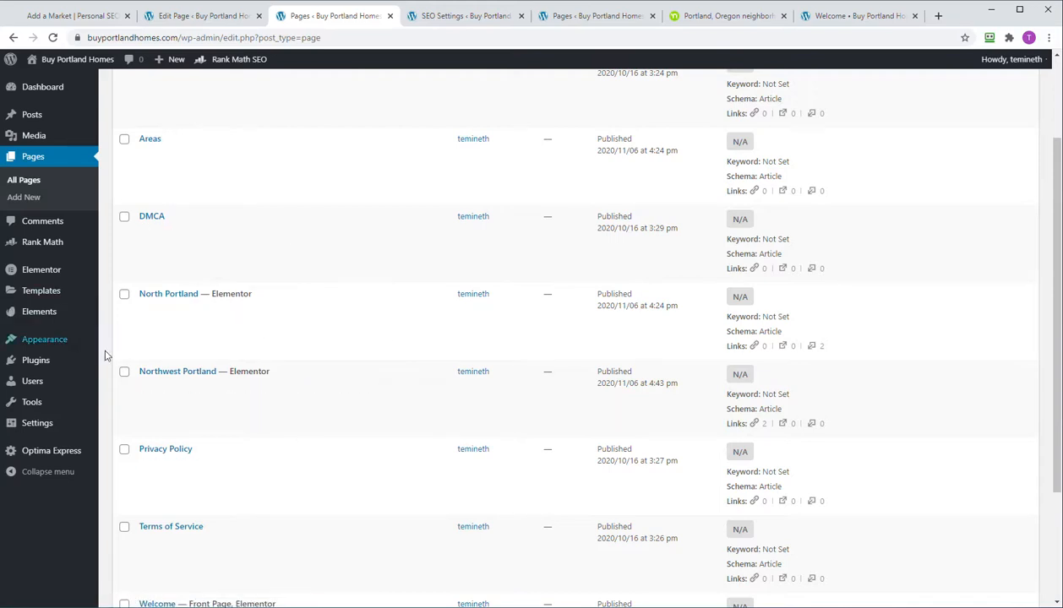
mouse_move(74, 341)
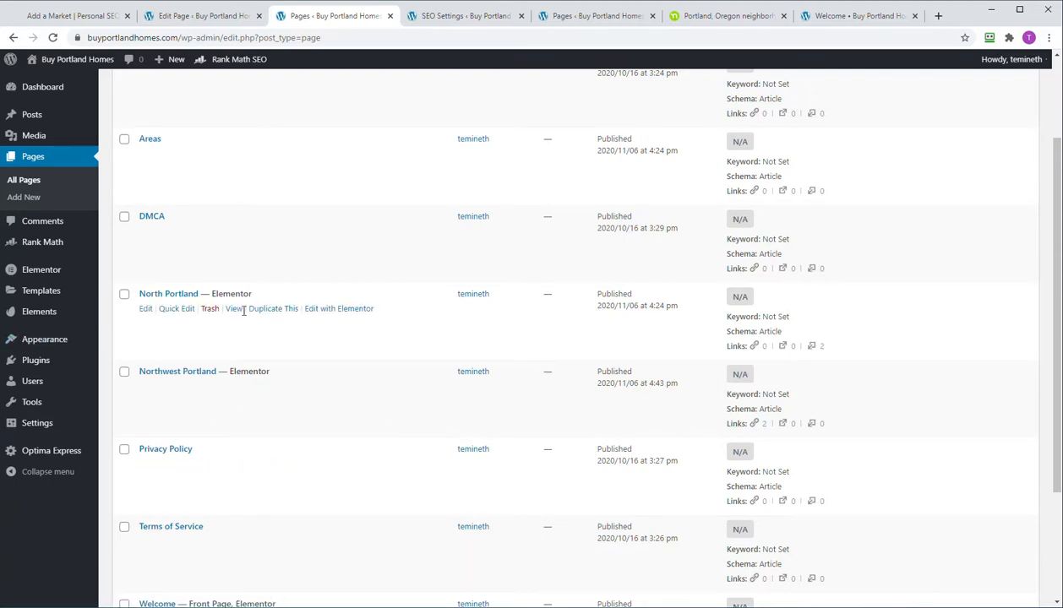
right_click(234, 309)
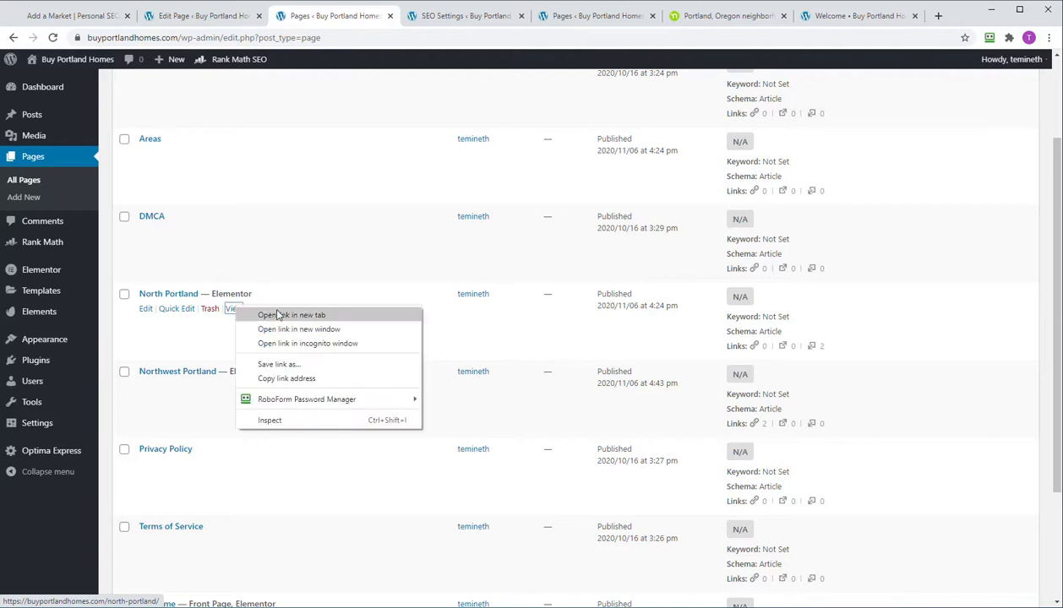
click(277, 311)
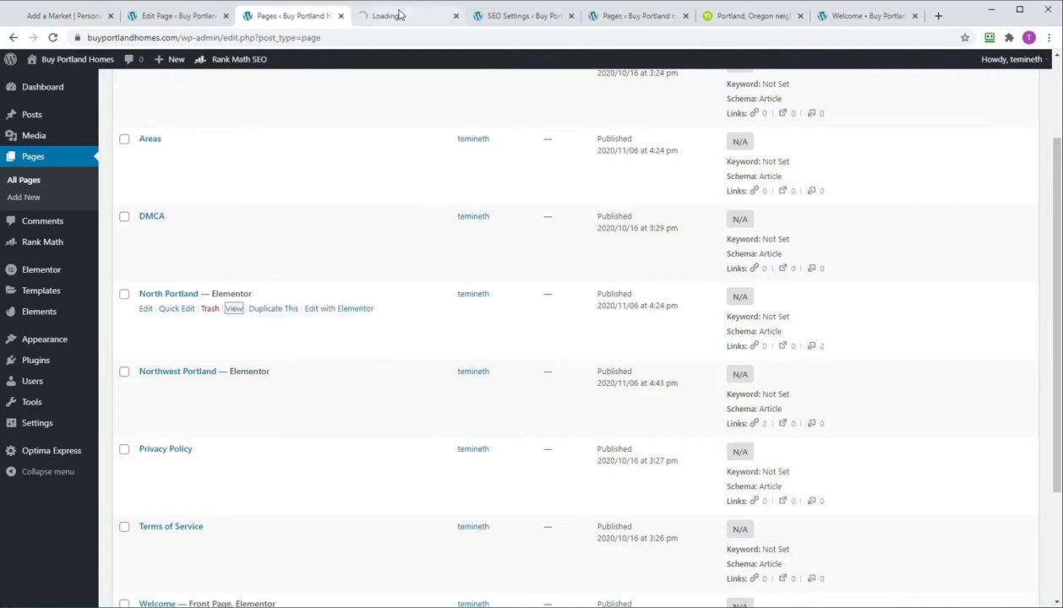
click(399, 16)
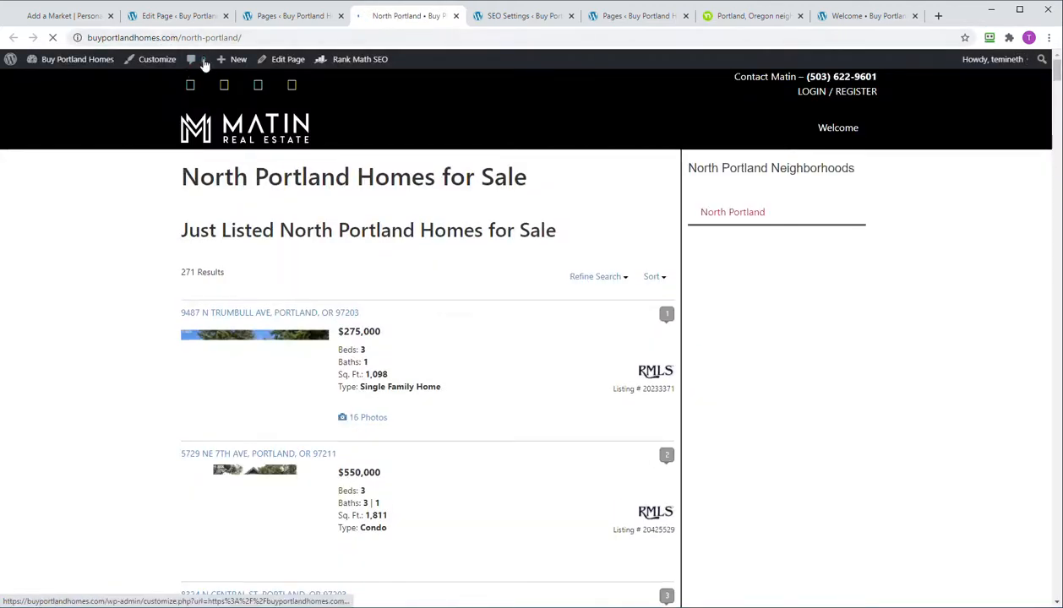
mouse_move(225, 61)
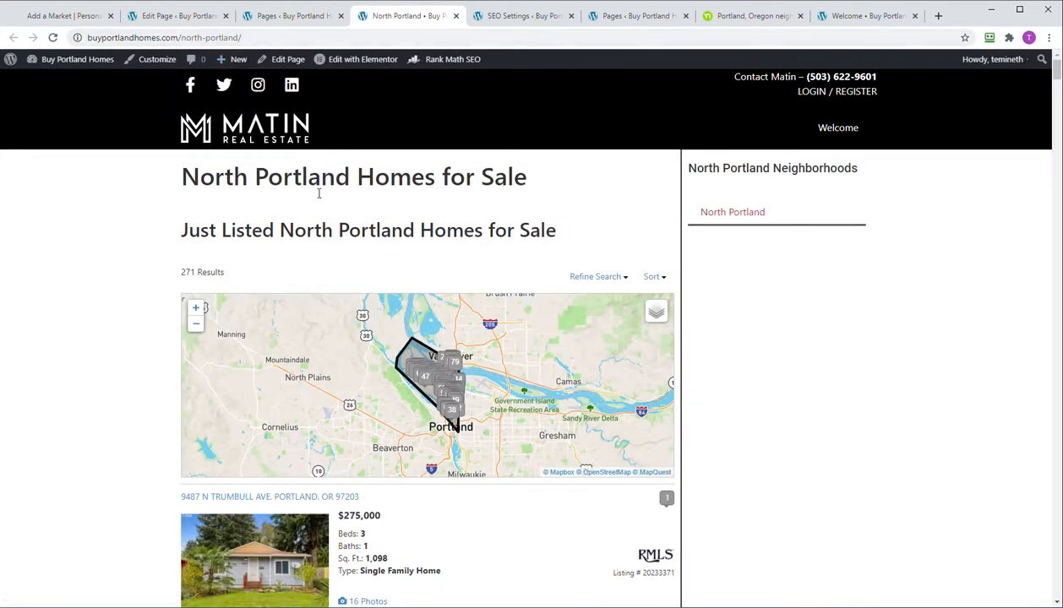
- Open the live Northwest Portland page in another tab and compare its layout with the North Portland page
click(270, 16)
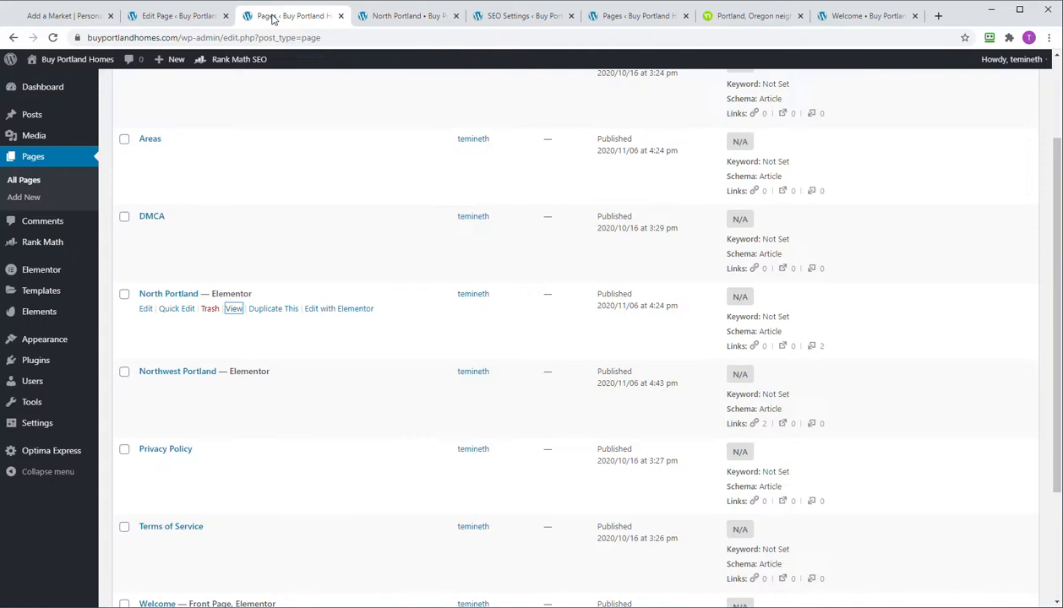
right_click(234, 388)
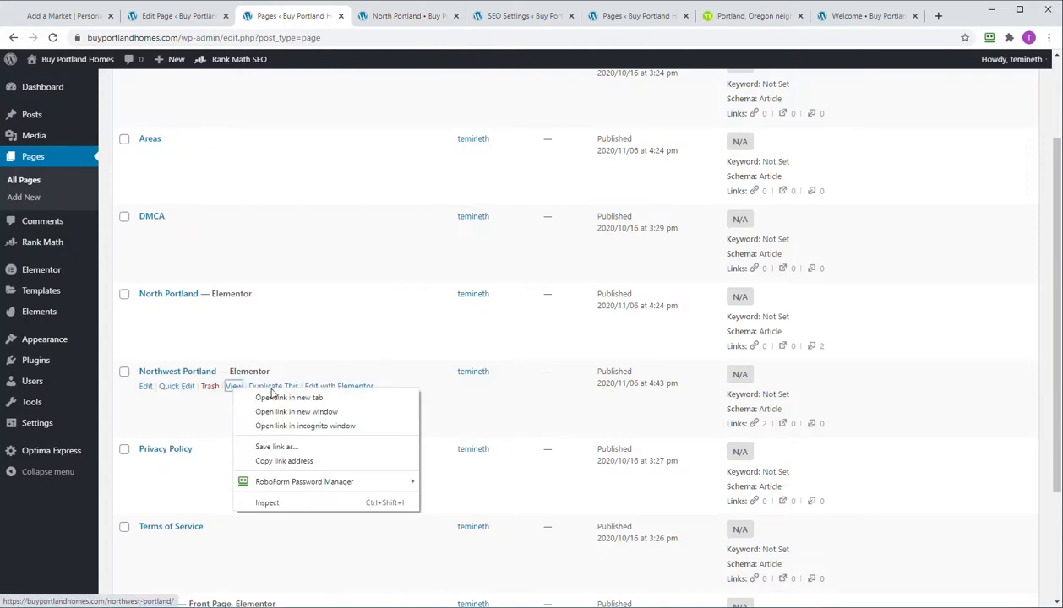
click(281, 401)
click(471, 16)
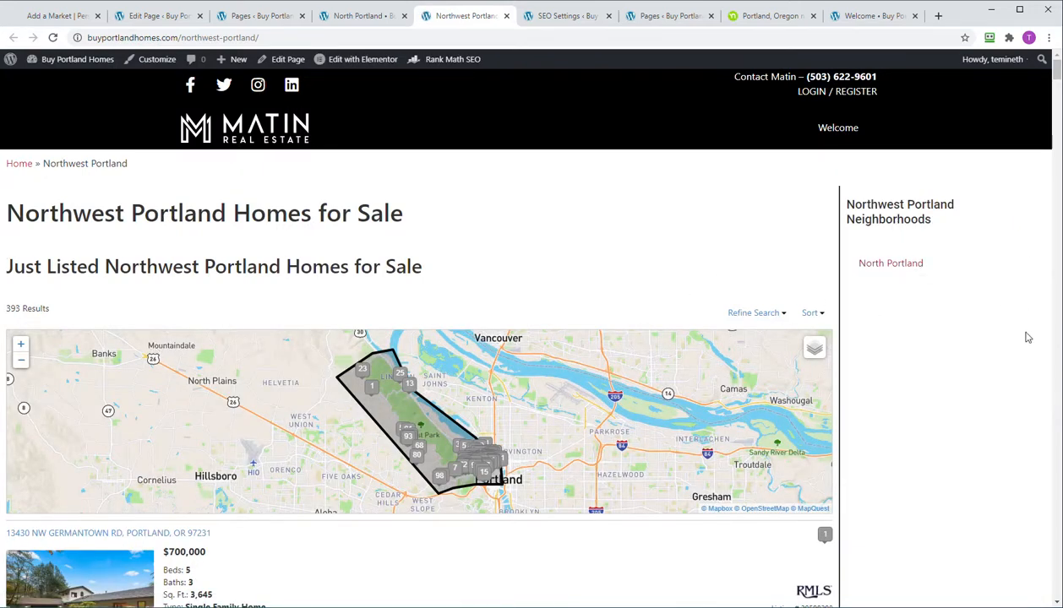
scroll(510, 414, down, 5)
scroll(510, 421, up, 5)
click(365, 20)
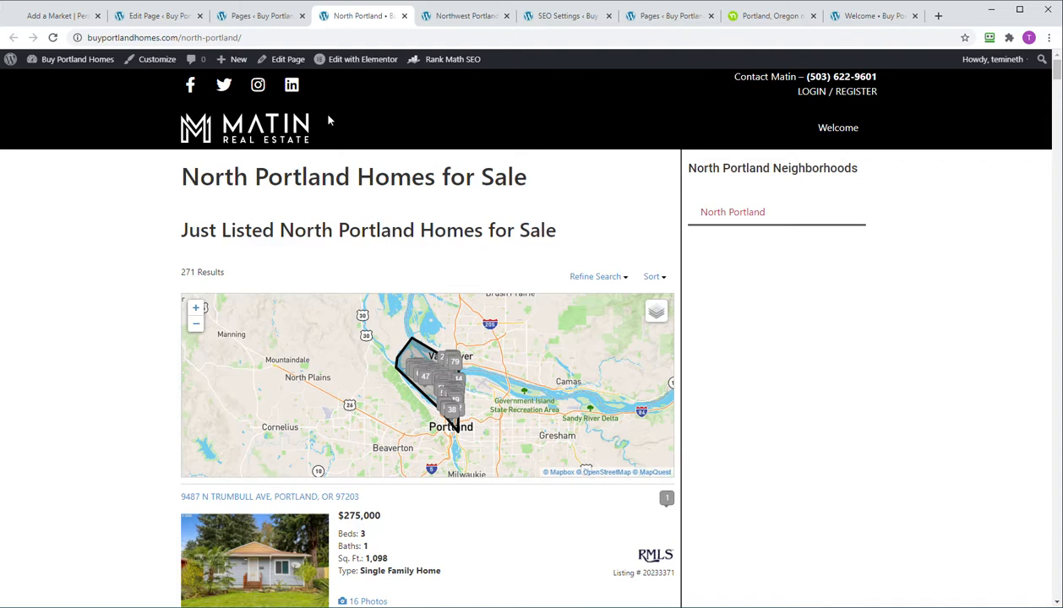
click(240, 14)
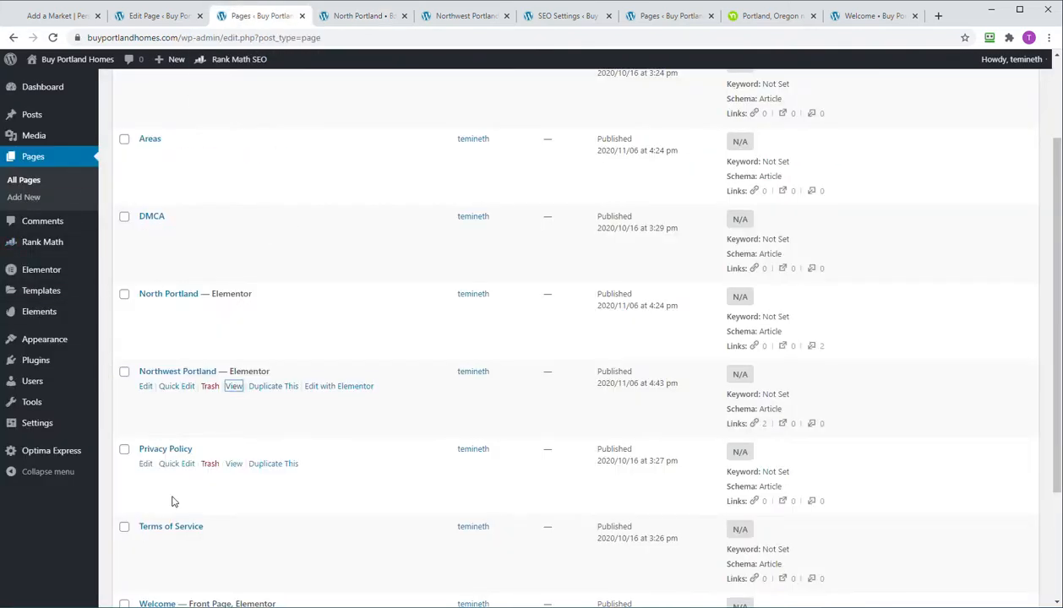
right_click(234, 389)
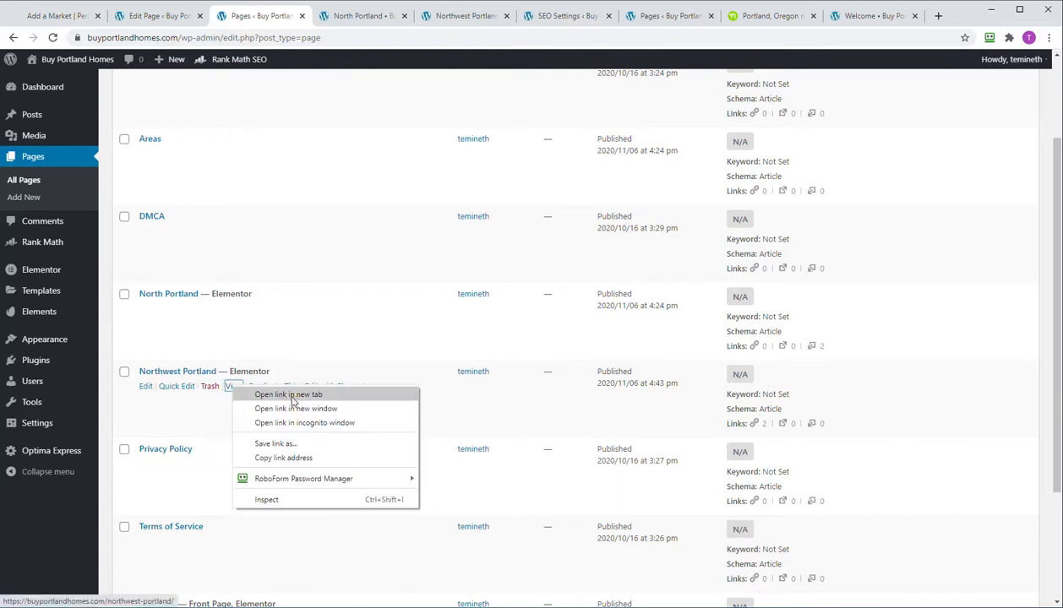
click(358, 19)
click(249, 25)
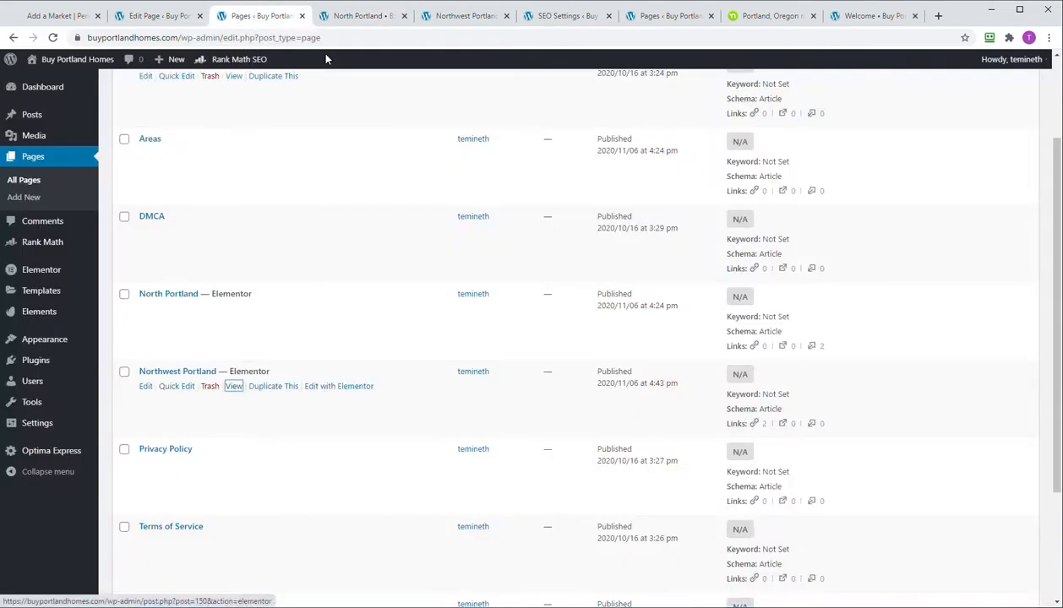
- Open the North Portland page in Elementor and examine the layout settings of its homes-for-sale section
click(340, 23)
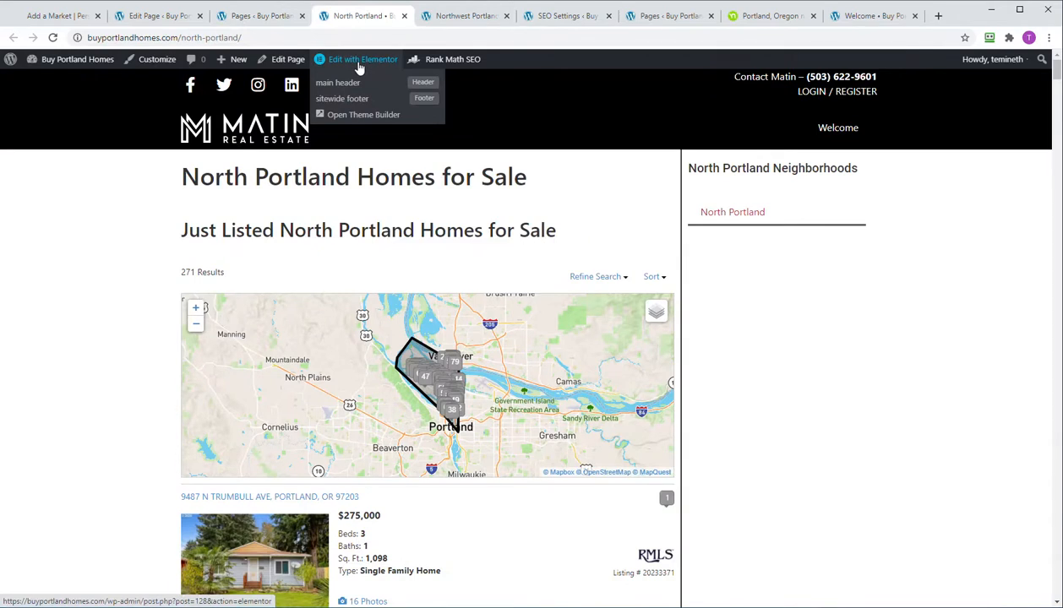
click(358, 68)
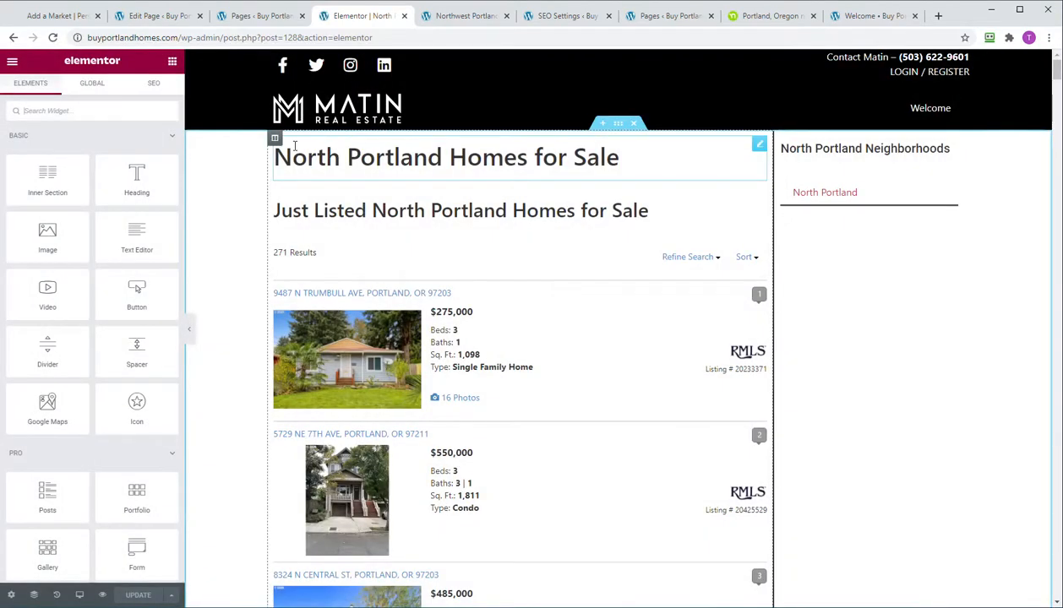
click(620, 124)
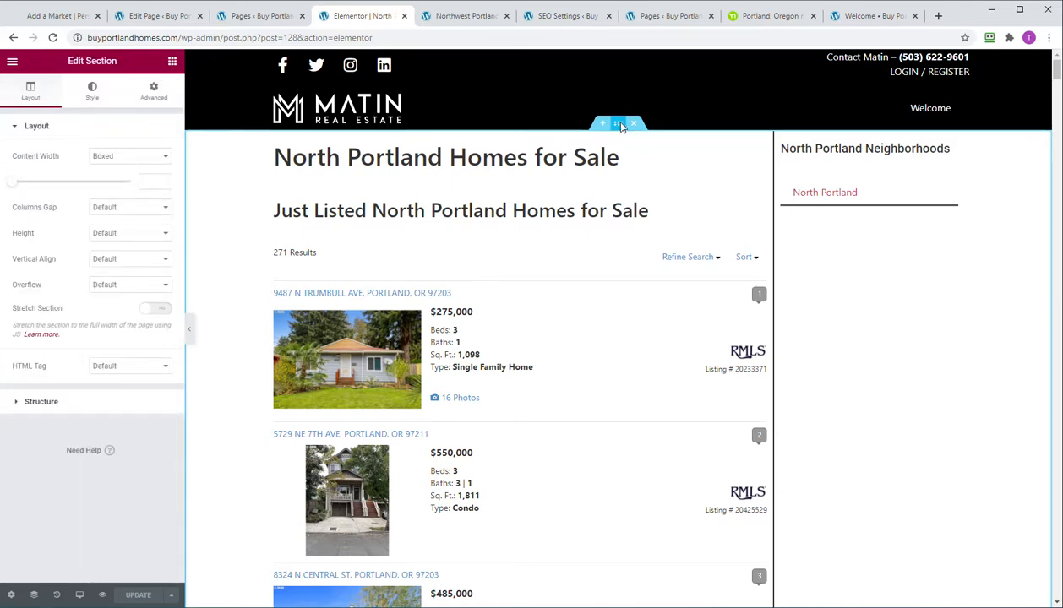
right_click(619, 125)
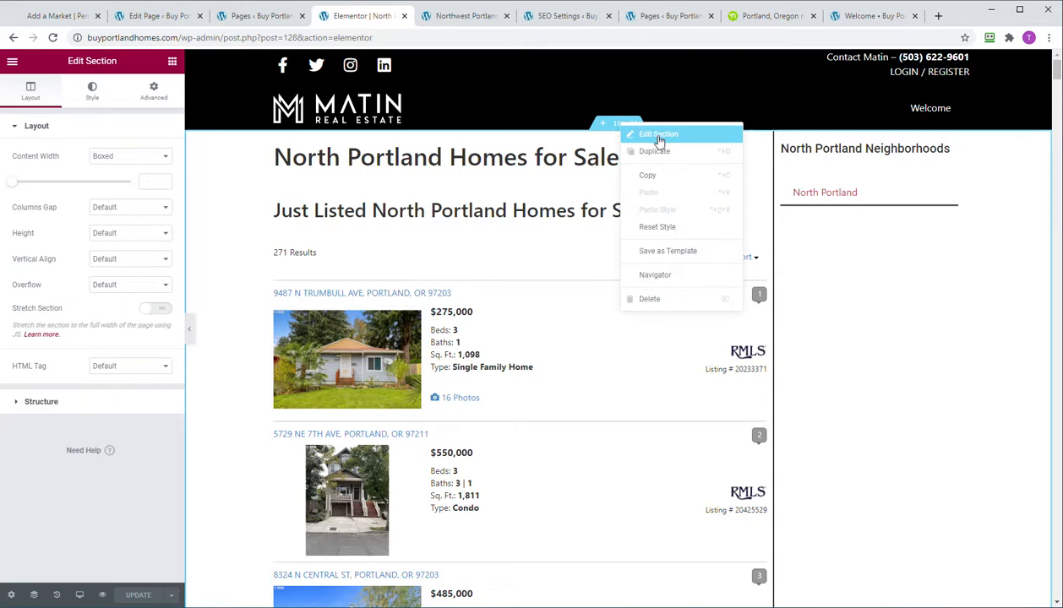
click(511, 182)
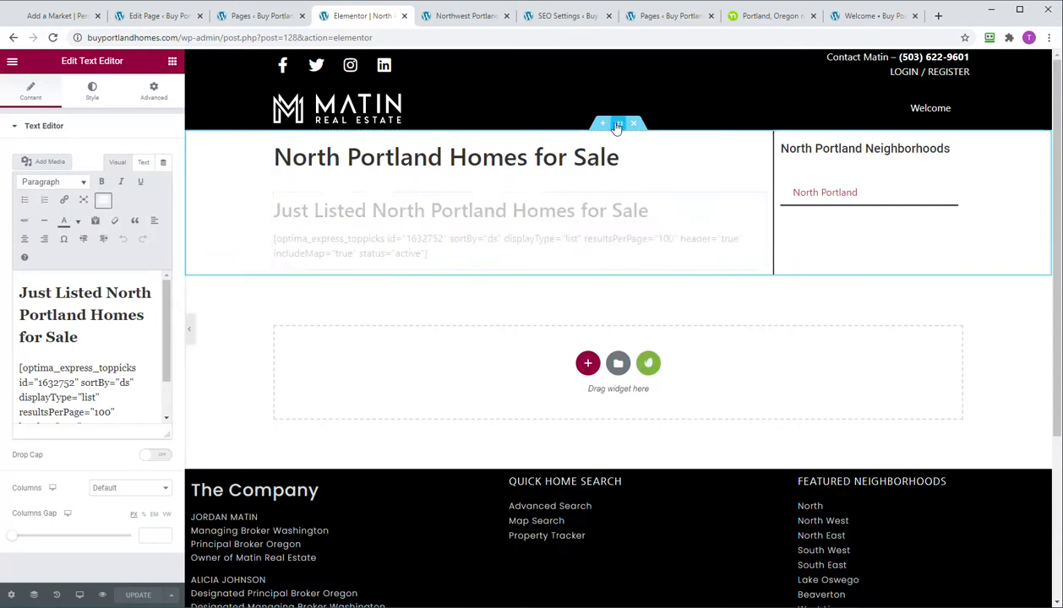
- Set the homes-for-sale section's content width to Full Width and narrow its neighborhoods column to about a fifth of the width
click(617, 124)
click(161, 157)
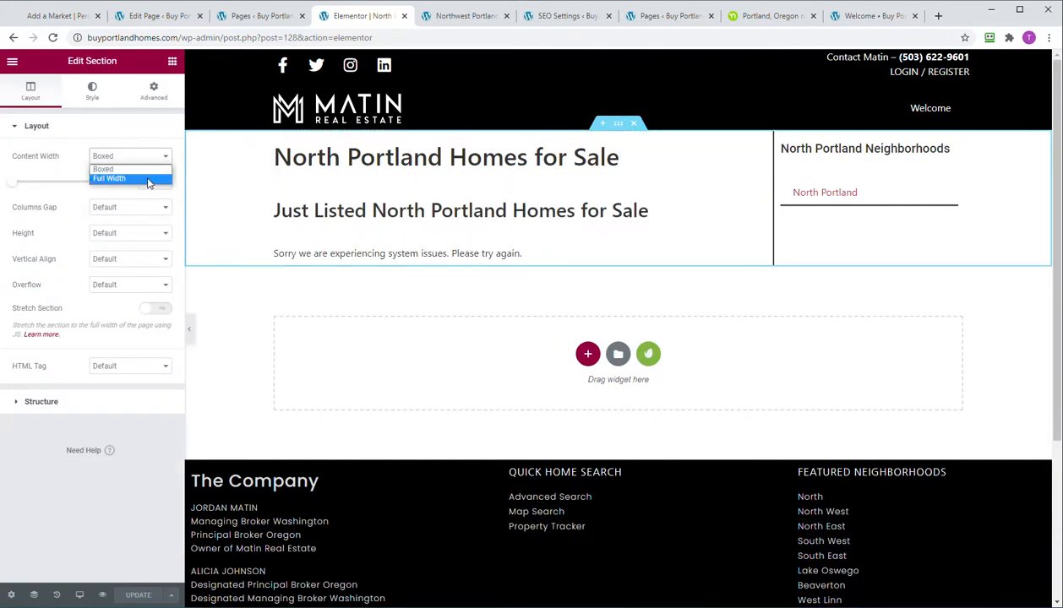
click(148, 180)
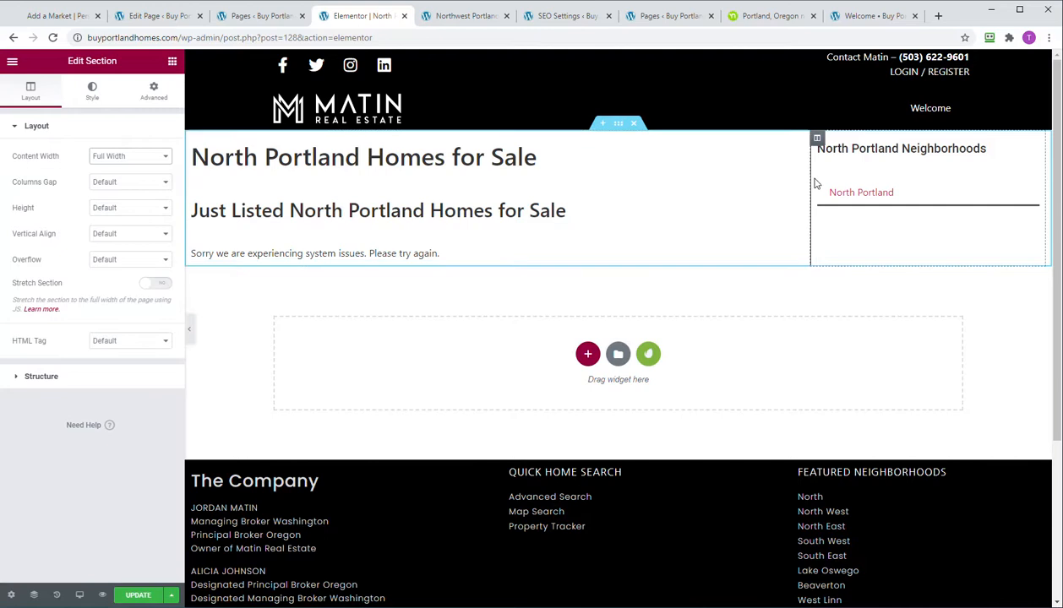
mouse_move(812, 178)
mouse_down()
mouse_move(823, 189)
mouse_move(875, 192)
mouse_up()
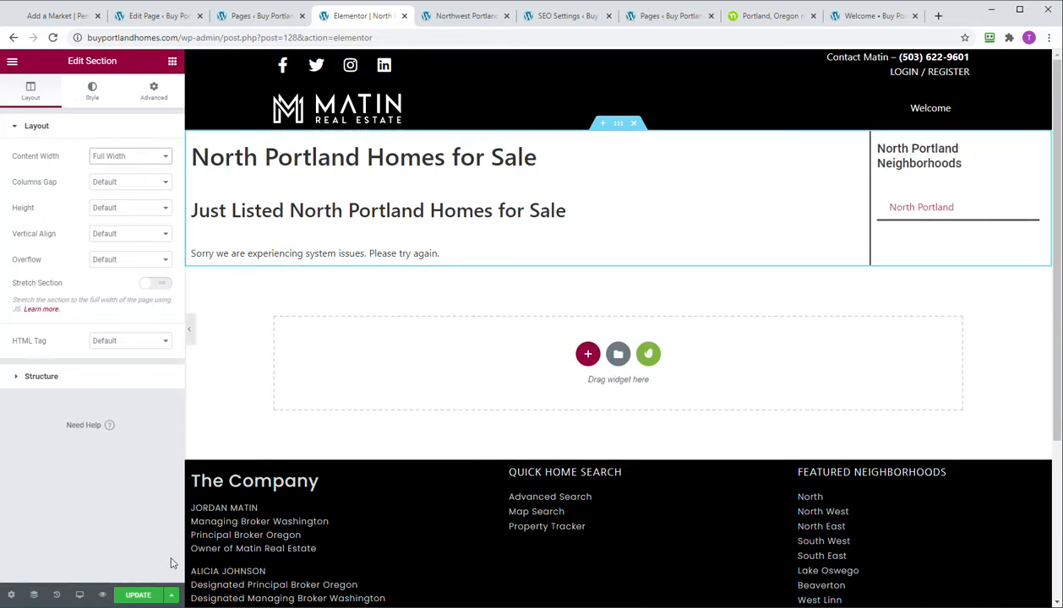
- Add a single-column section with Full Width content, place it above the homes-for-sale section and update the page
click(588, 355)
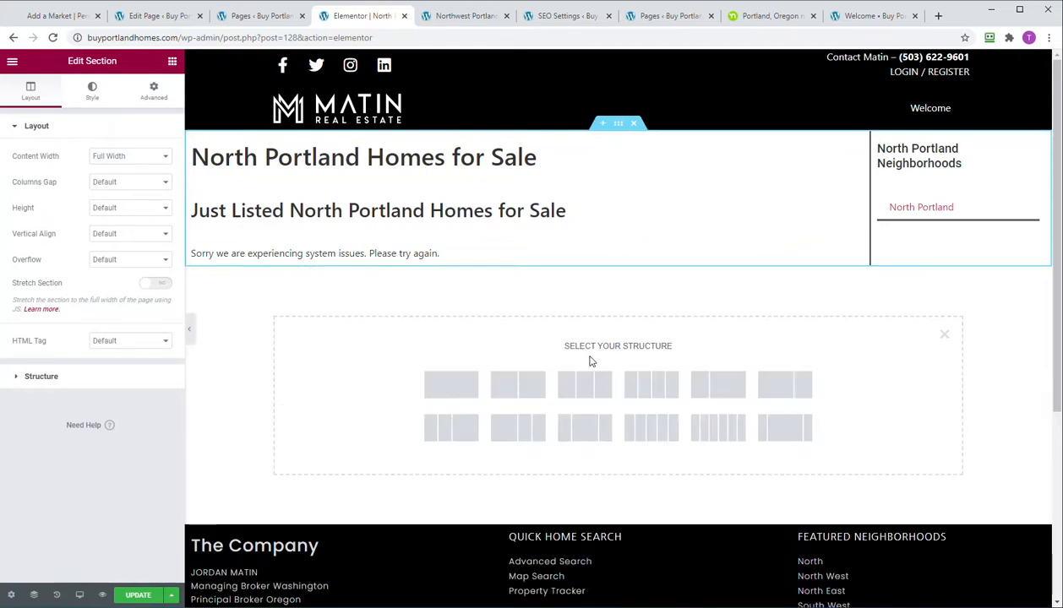
click(454, 386)
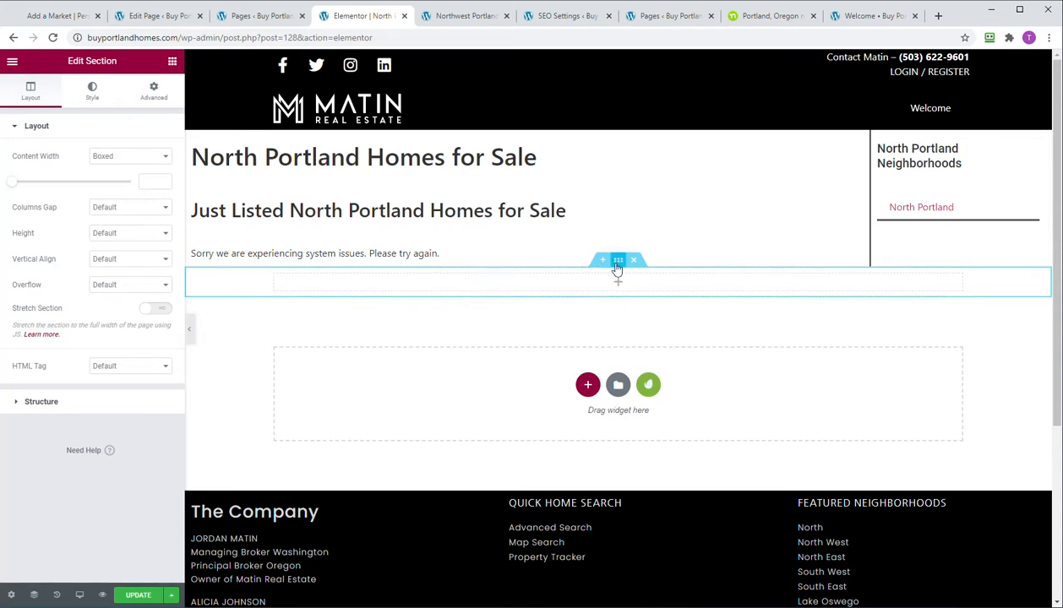
click(154, 156)
click(150, 179)
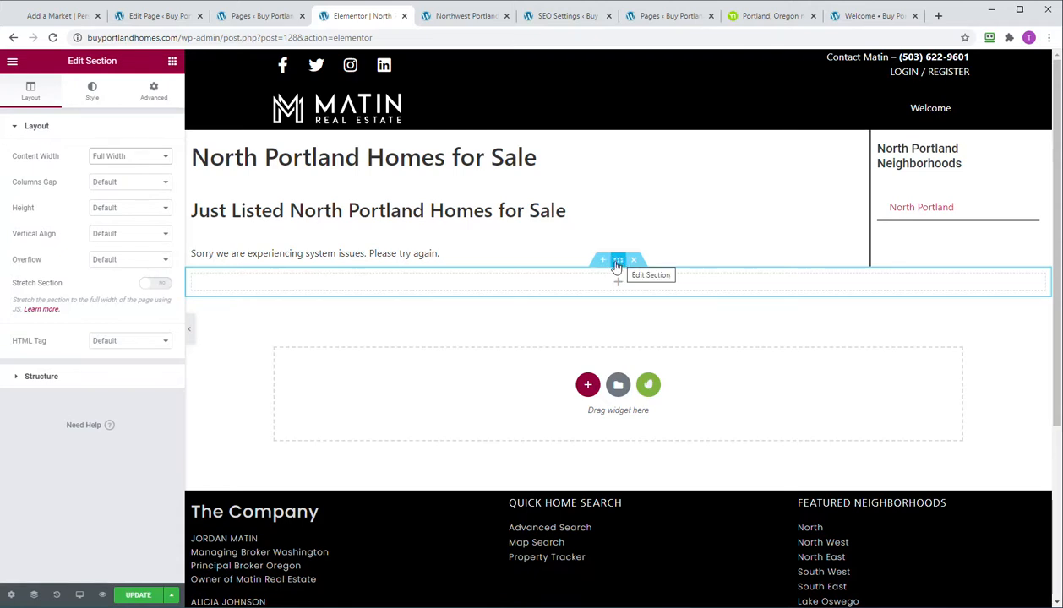
drag(618, 264, 610, 157)
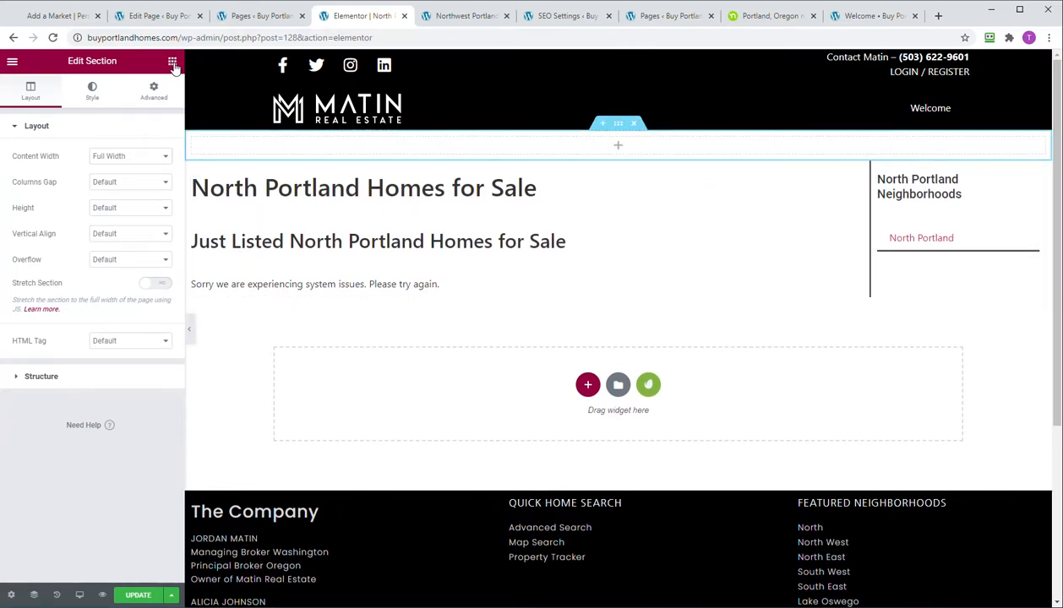
click(135, 595)
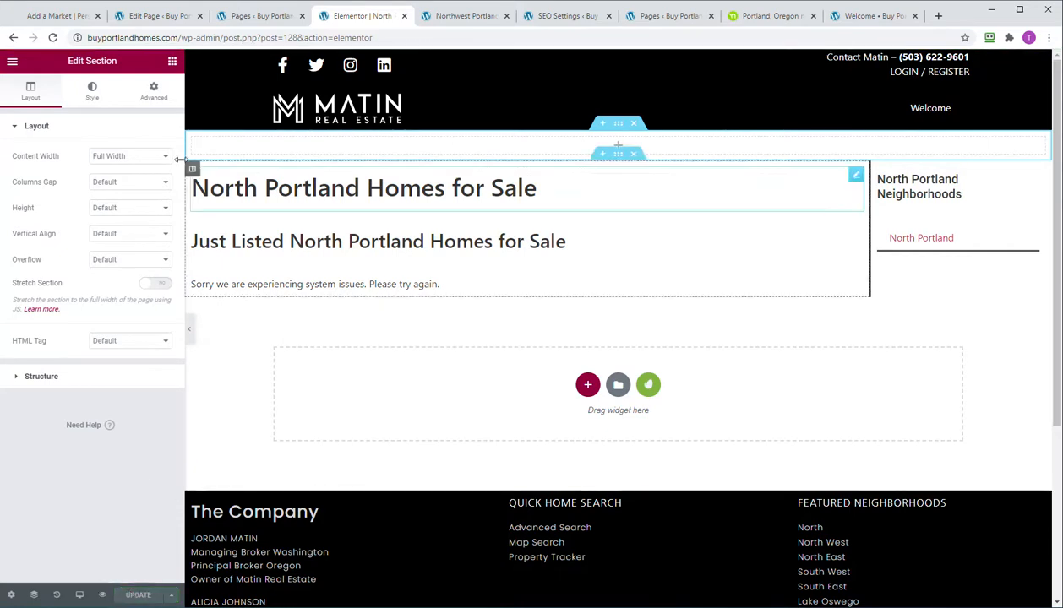
- Add a Text Editor widget to the new top section and copy the [rank_math_breadcrumb] shortcode from the Rank Math breadcrumb settings
click(171, 61)
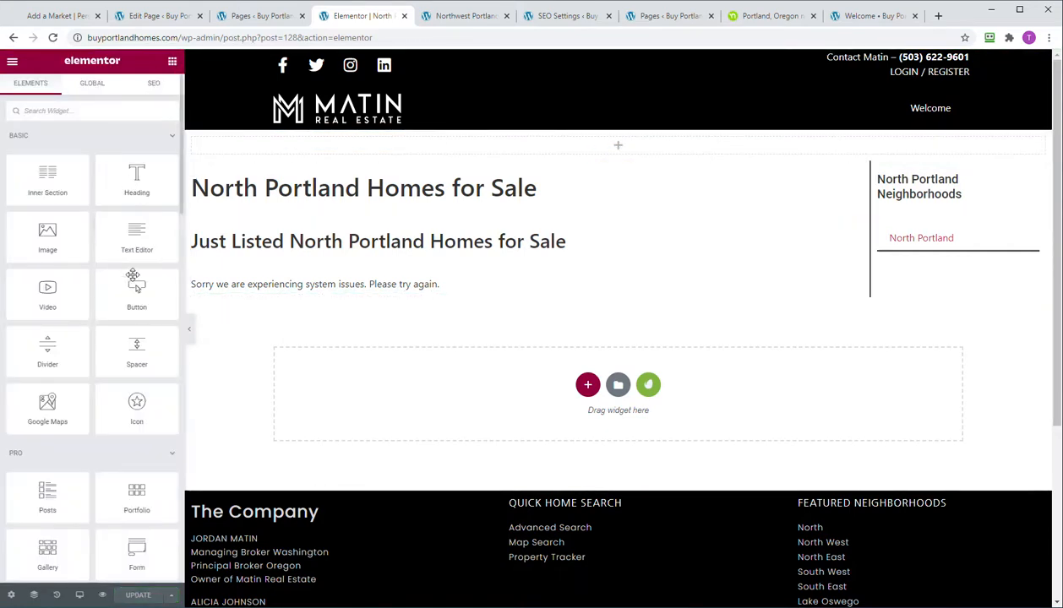
drag(129, 243, 314, 144)
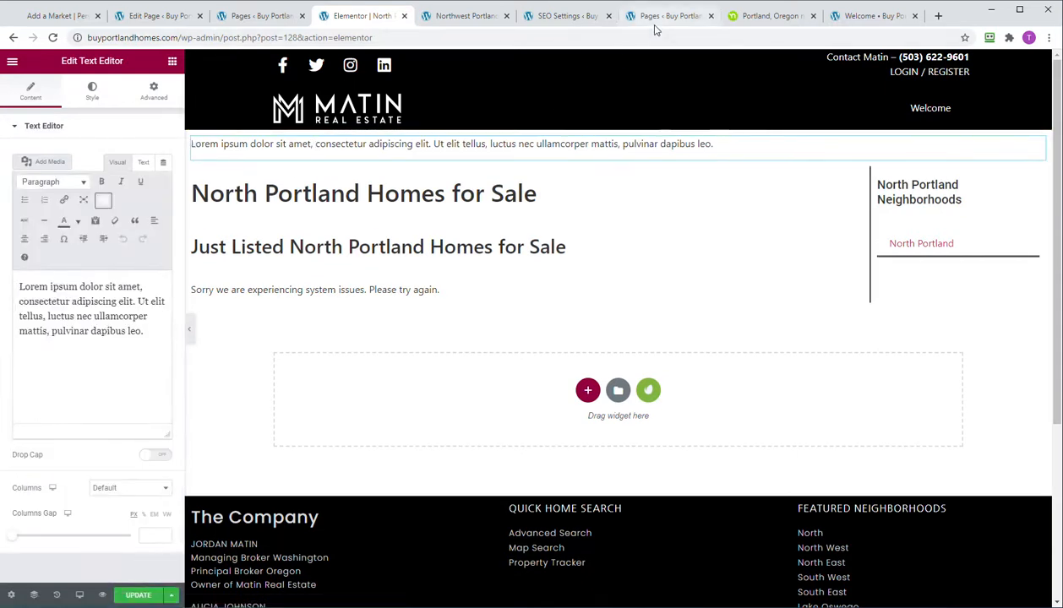
click(572, 16)
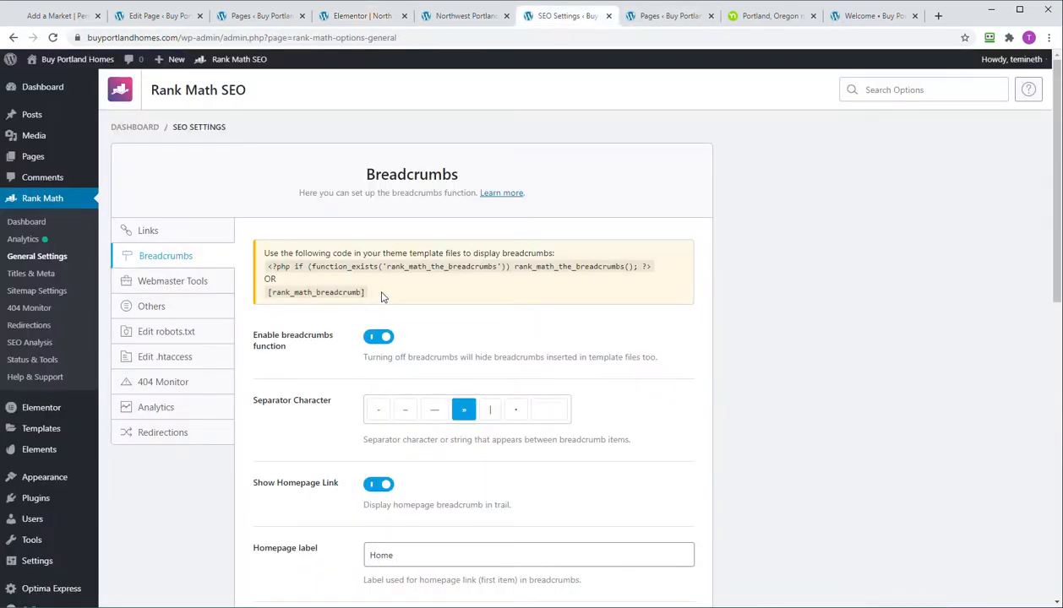
drag(365, 293, 269, 293)
key(ctrl+c)
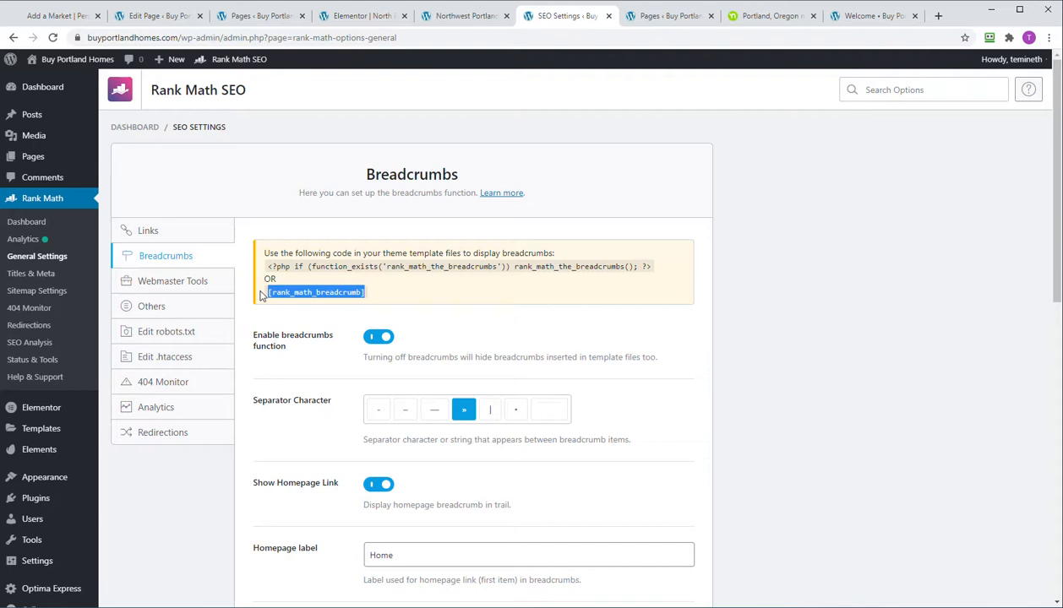
- Replace the new text widget's placeholder text on the North Portland page with [rank_math_breadcrumb] and update the page
click(443, 15)
click(365, 17)
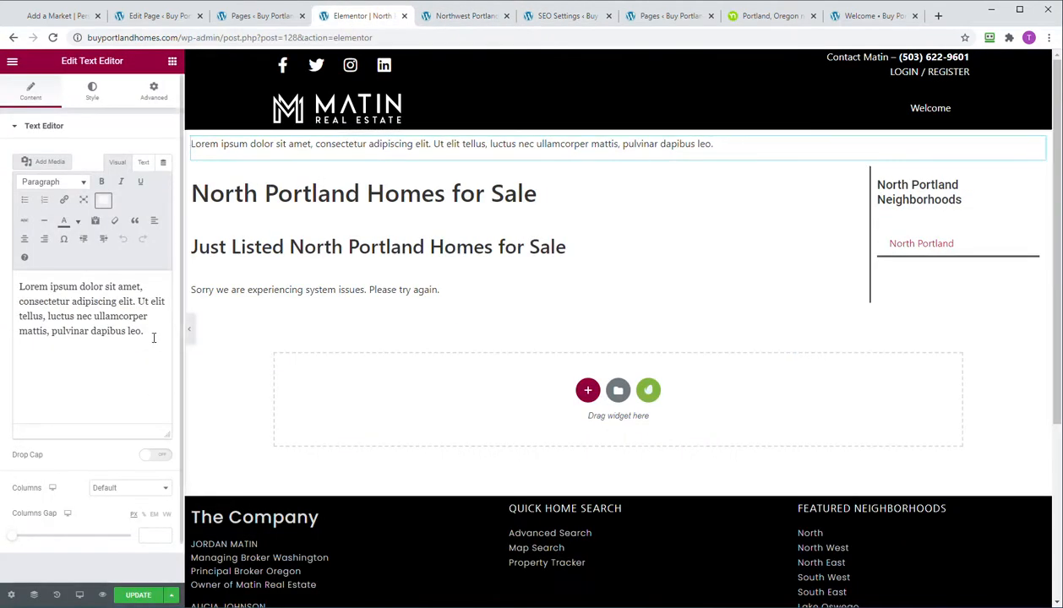
drag(155, 338, 19, 285)
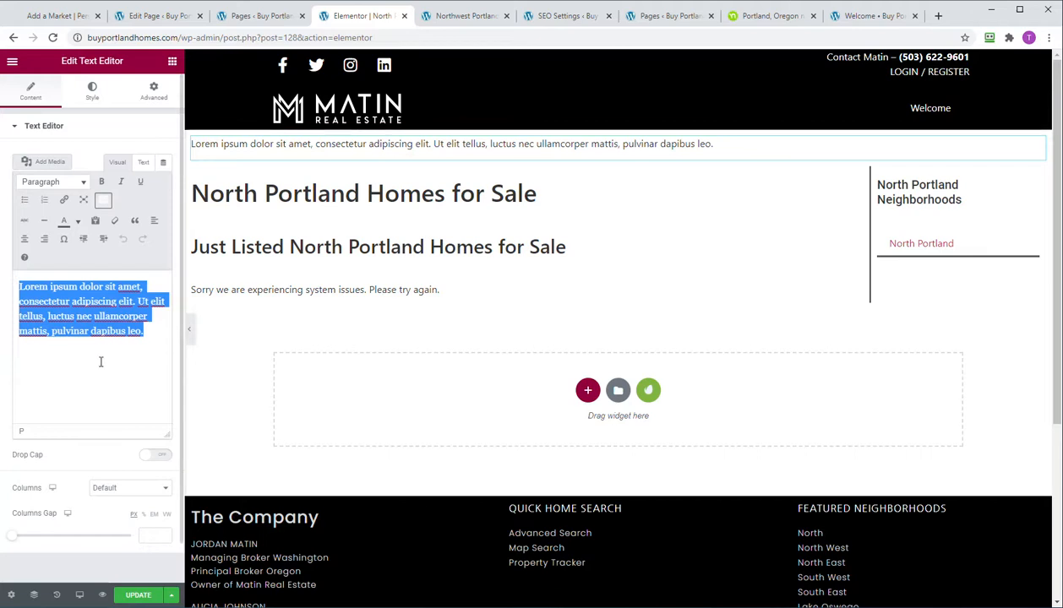
key(ctrl+v)
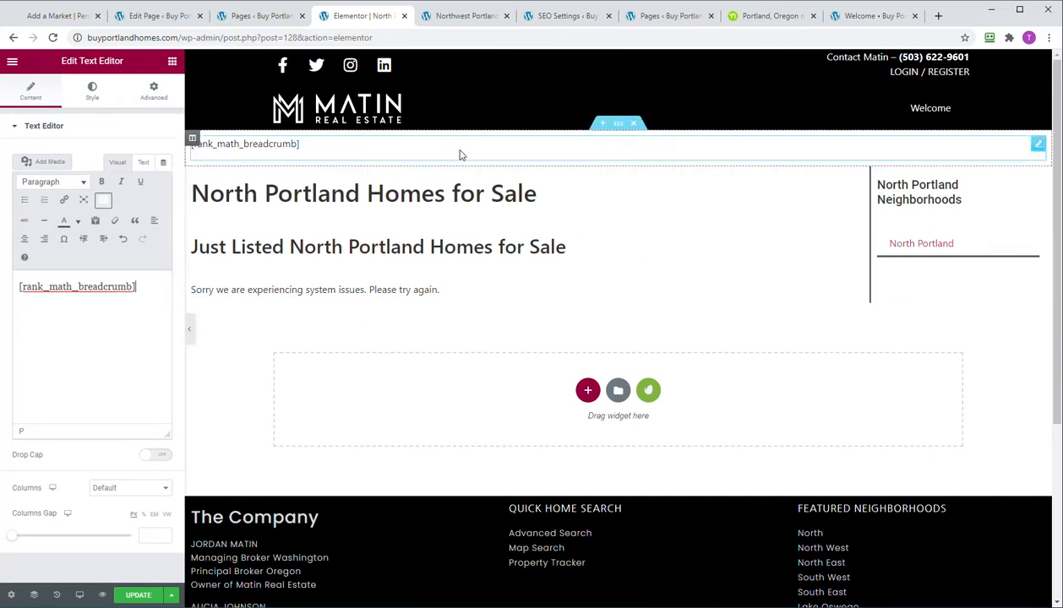
click(139, 596)
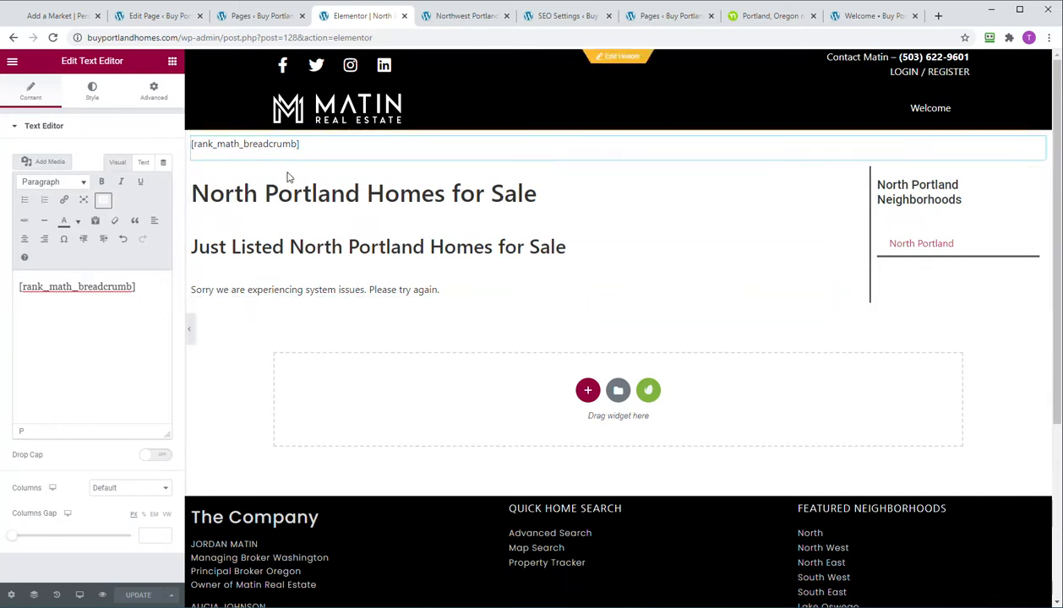
click(14, 64)
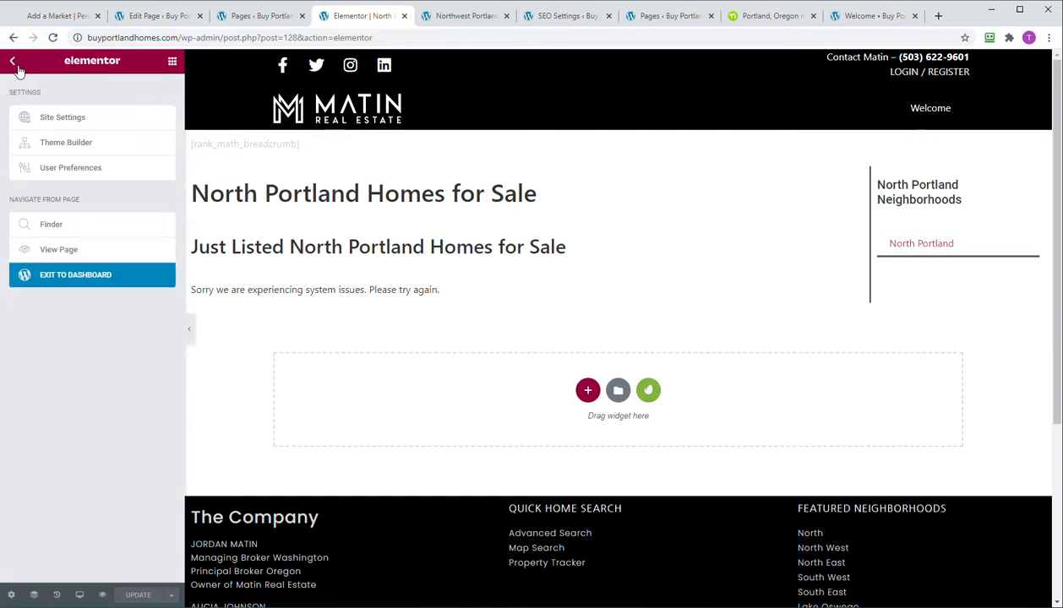
- View the live North Portland page and compare its breadcrumbs and layout with the Northwest Portland page
click(56, 256)
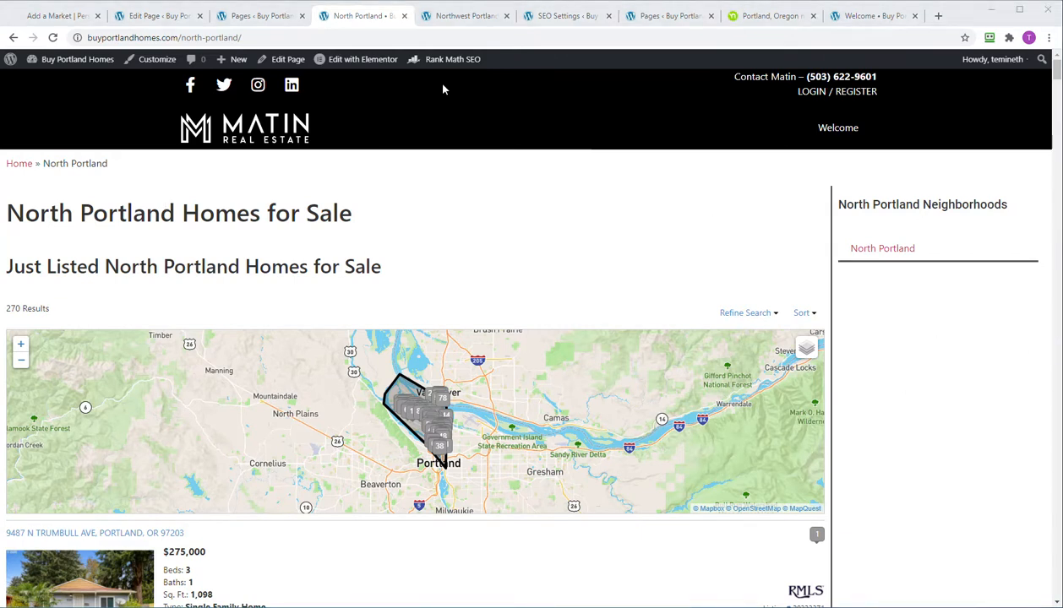
click(471, 17)
mouse_move(1061, 303)
mouse_down()
mouse_move(1019, 304)
mouse_move(1062, 302)
mouse_up()
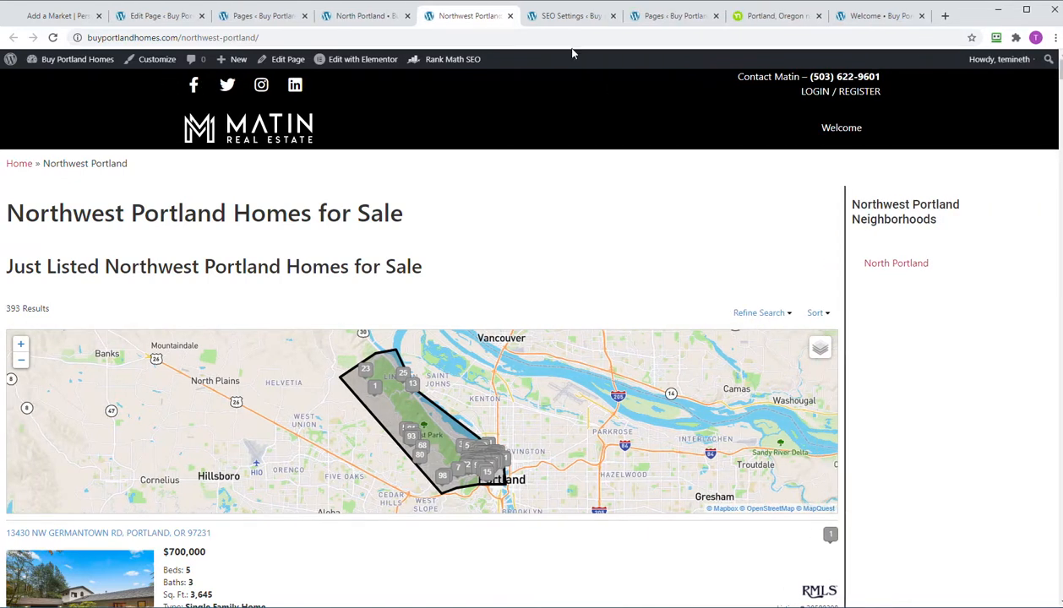
click(366, 16)
click(465, 17)
- Review the Featured Neighborhoods list in the home page footer to find the next area that needs a page
click(241, 17)
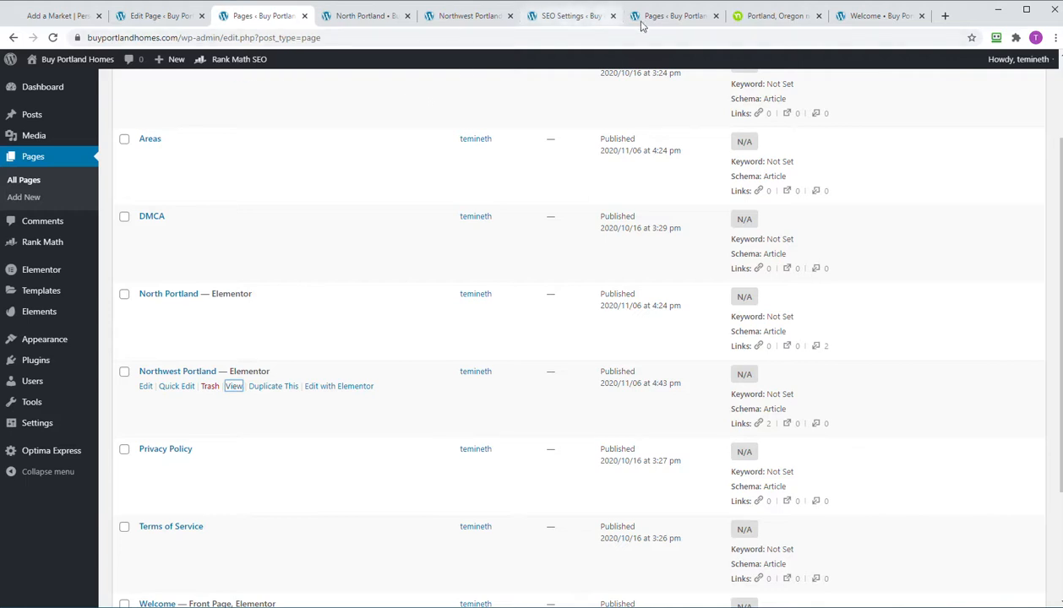
click(881, 17)
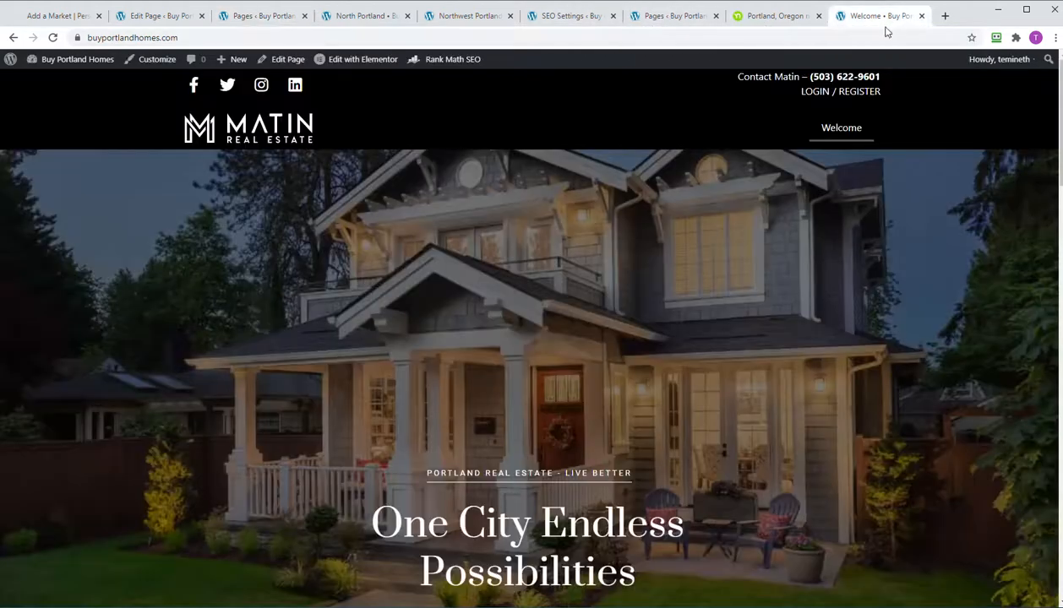
scroll(834, 271, down, 20)
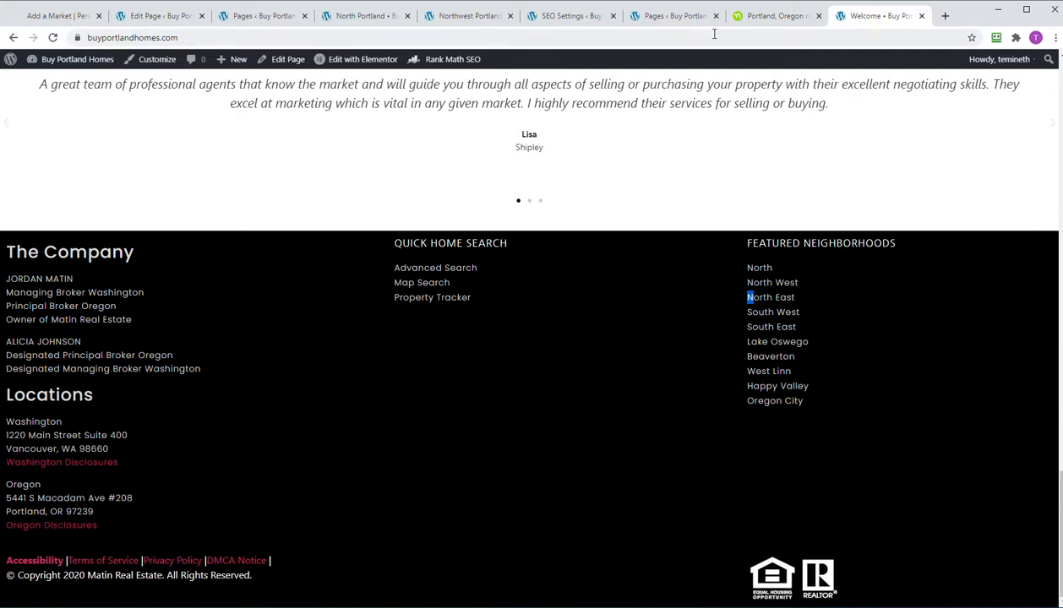
- Open a blank new navigation menu in the site's appearance settings
click(152, 17)
click(250, 19)
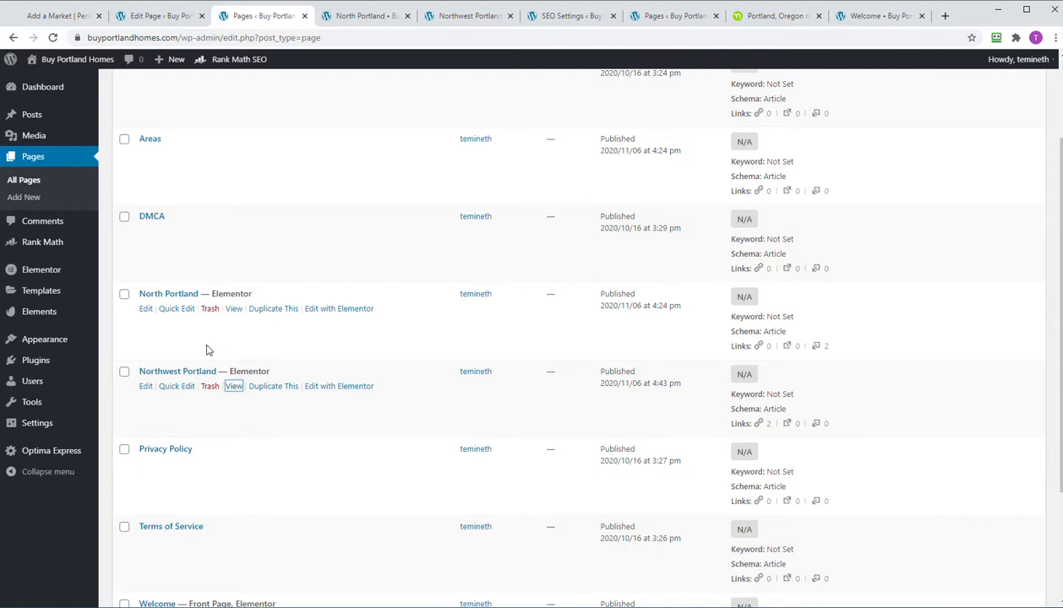
mouse_move(49, 342)
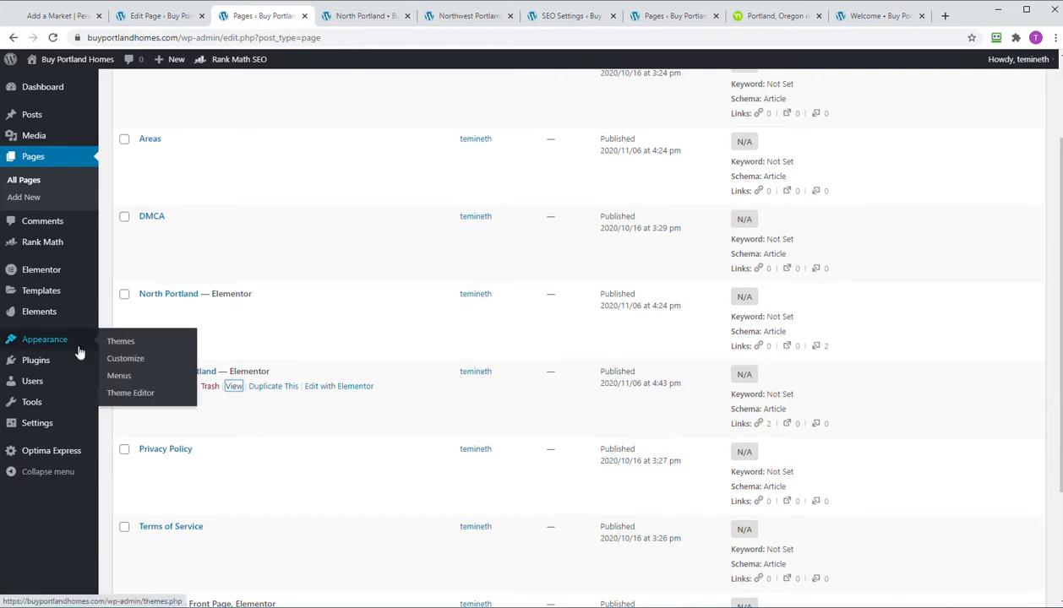
click(134, 377)
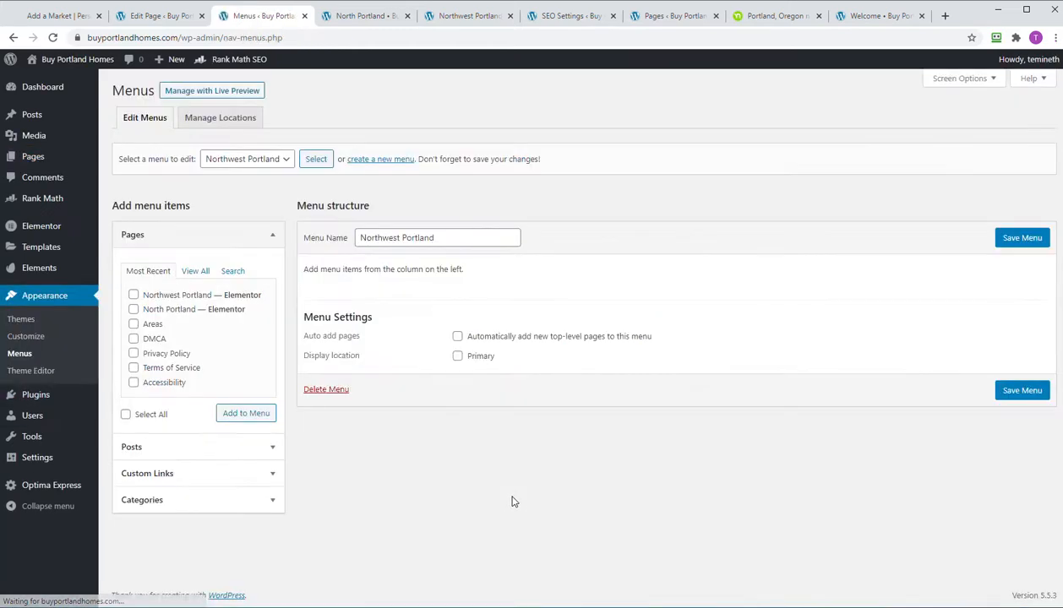
click(379, 162)
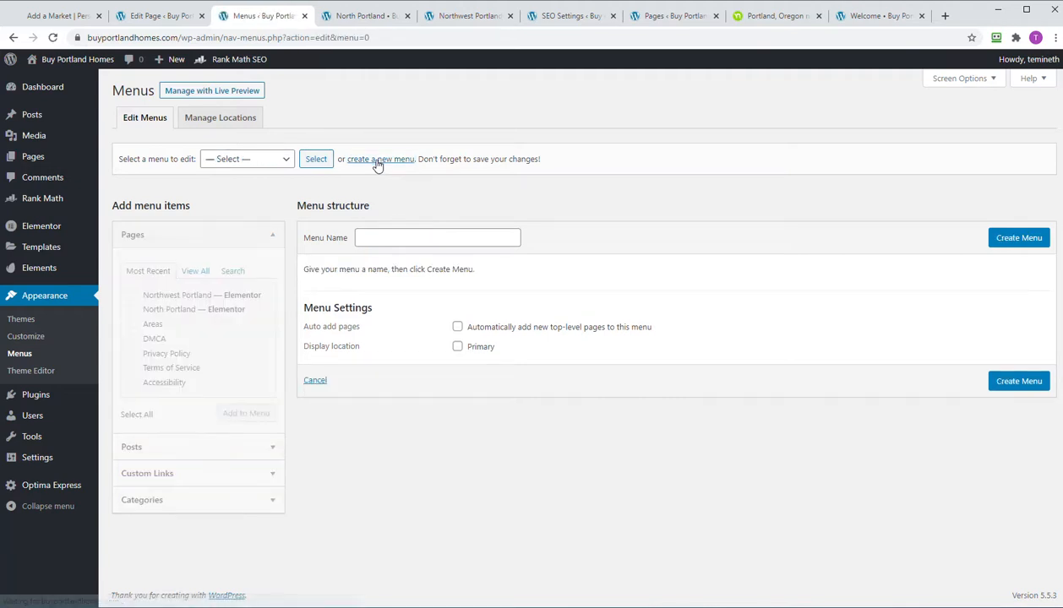
- Copy the North East entry from the home page footer, name the new menu Northeast and create it
click(874, 15)
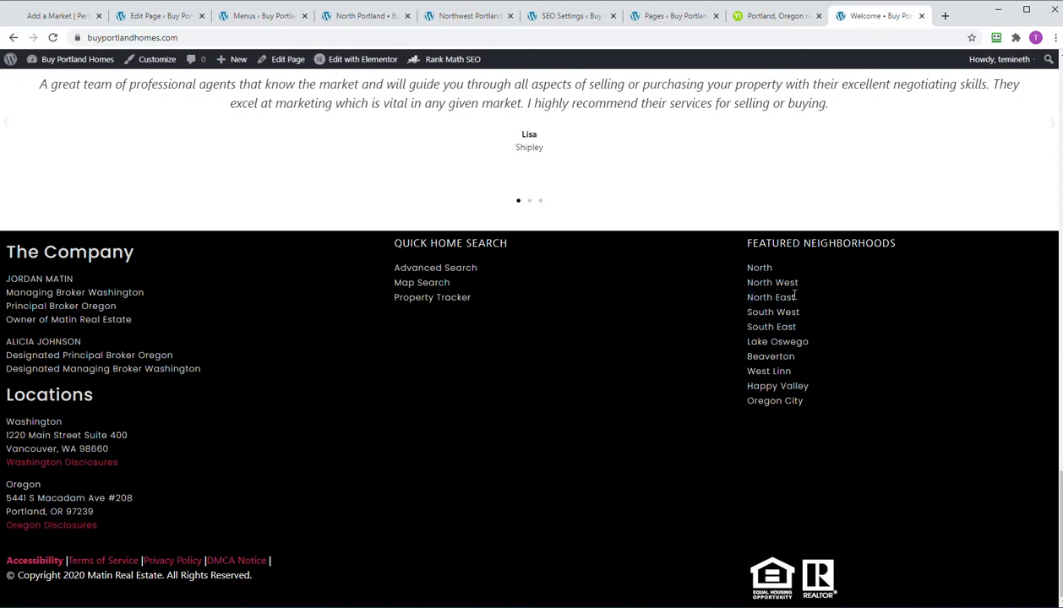
drag(794, 296, 731, 301)
key(ctrl+c)
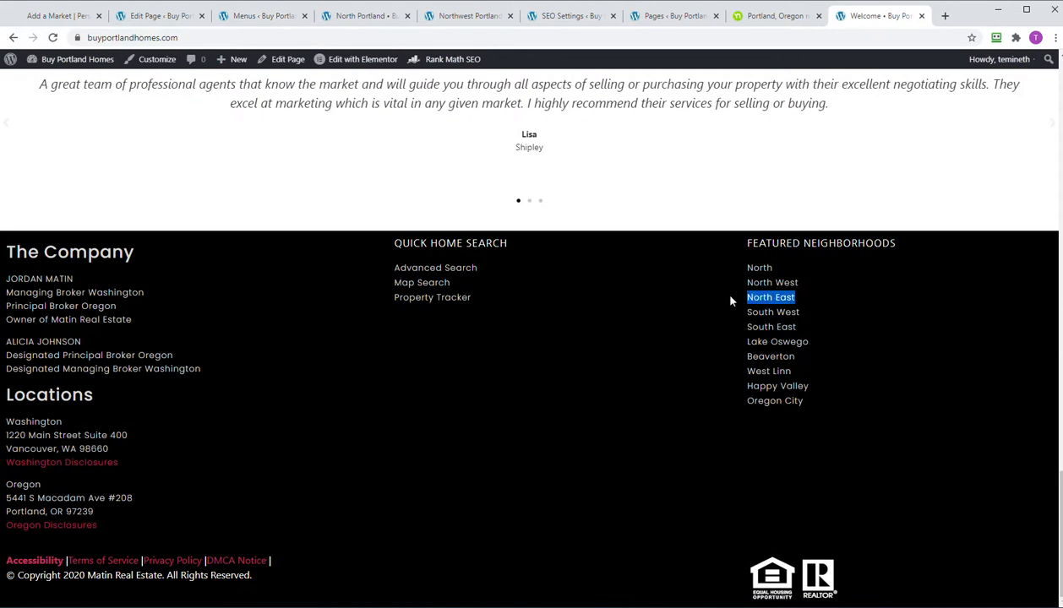
click(258, 15)
click(397, 237)
key(ctrl+v)
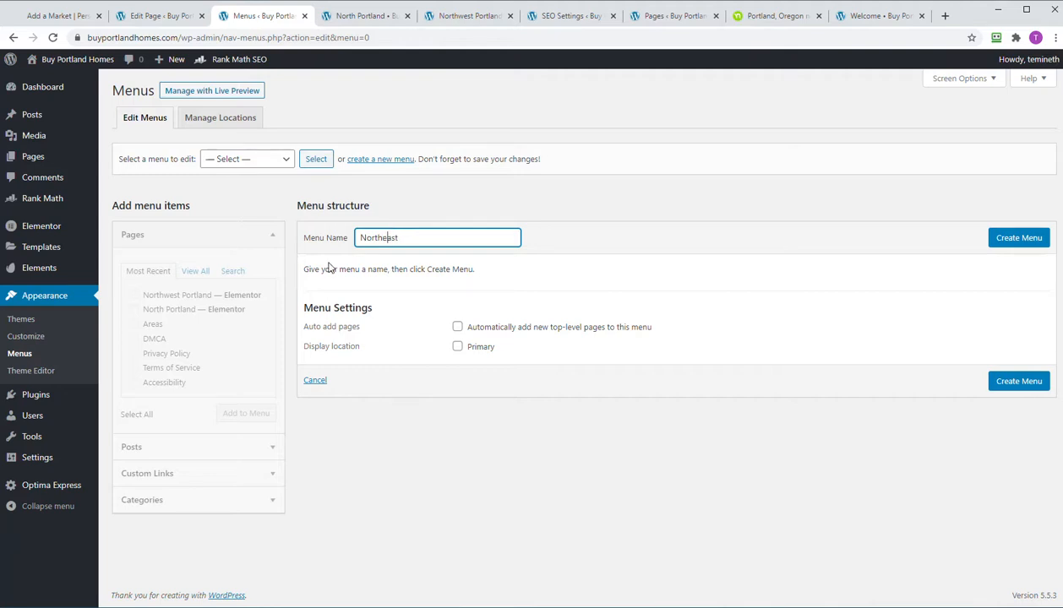
click(674, 206)
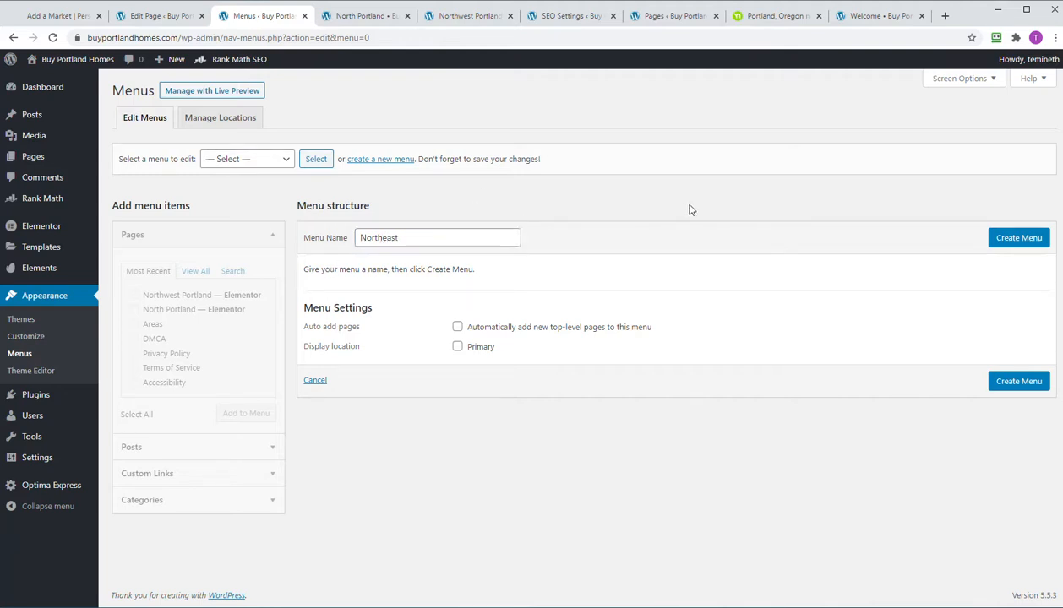
click(1020, 240)
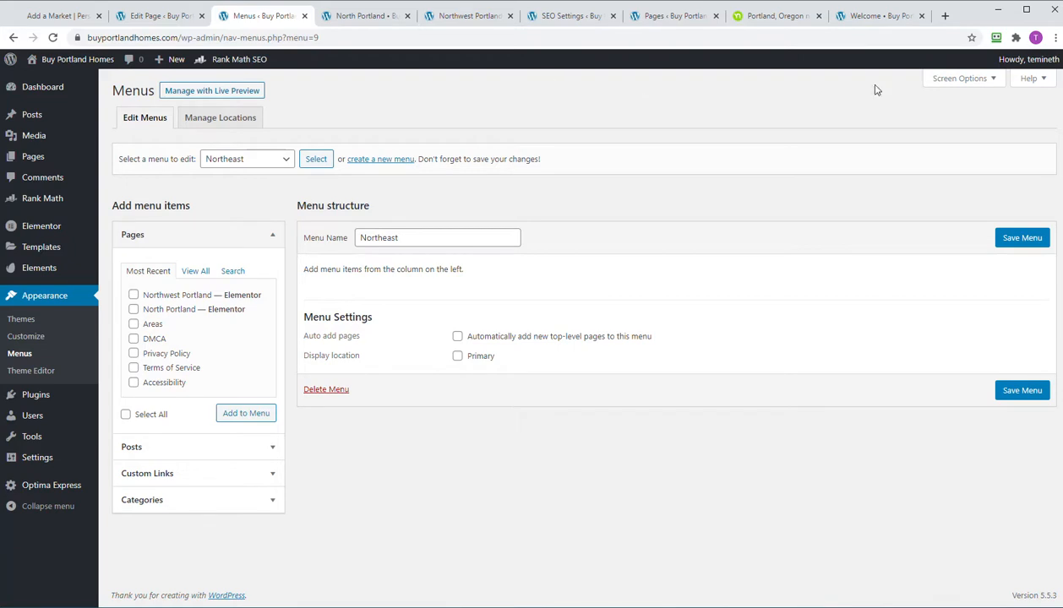
- Recheck the home page footer and duplicate the published Northwest Portland page
click(870, 16)
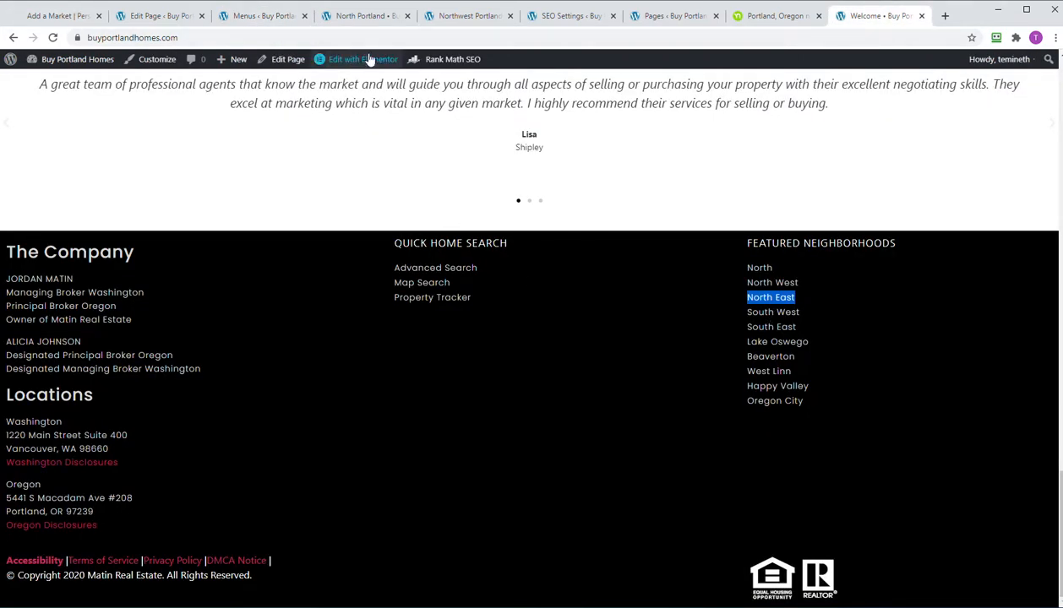
click(267, 20)
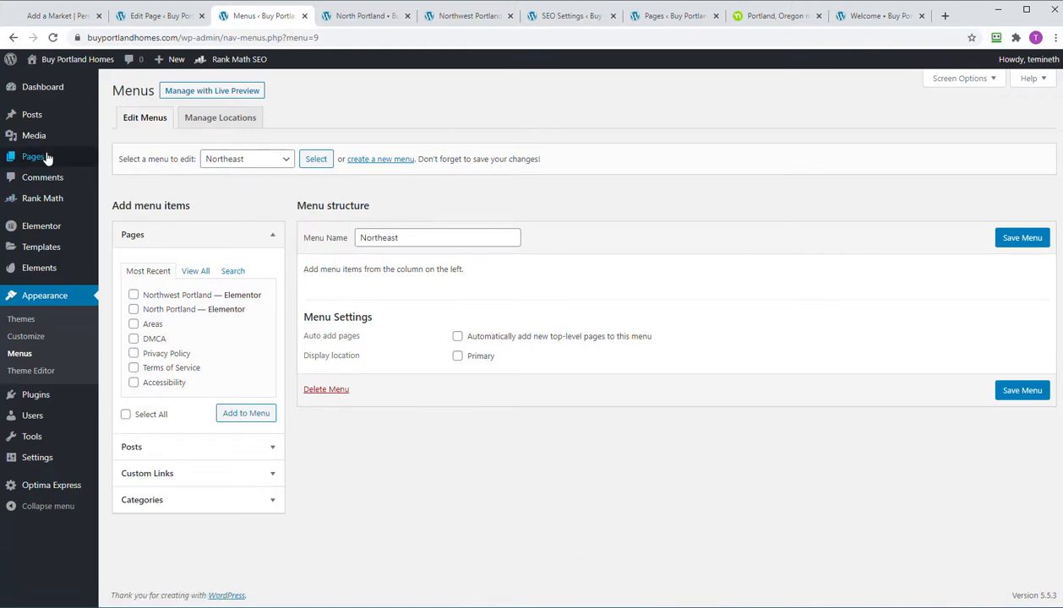
mouse_move(34, 156)
click(118, 159)
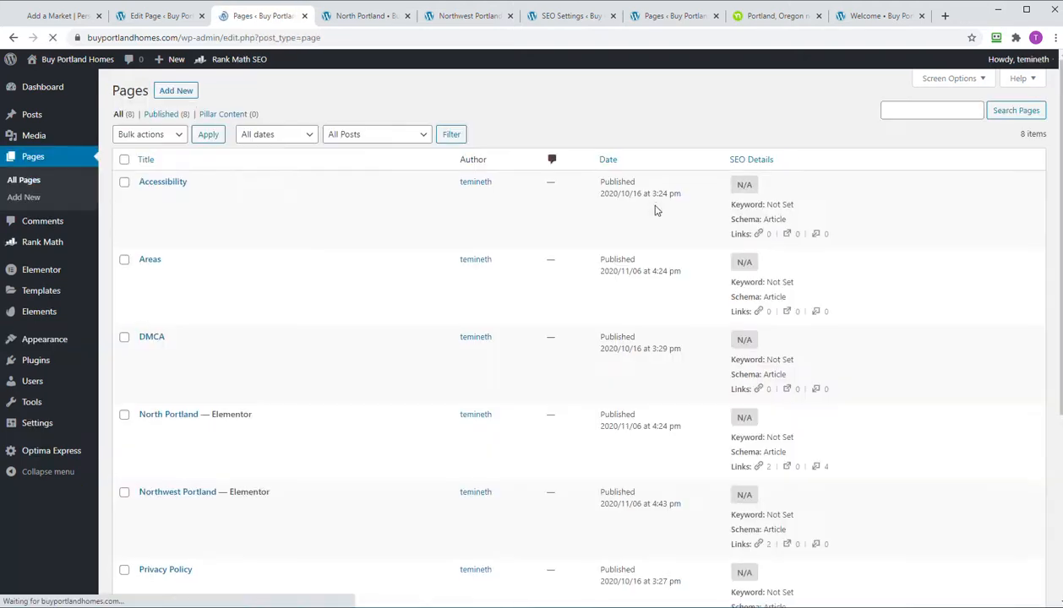
scroll(380, 304, down, 2)
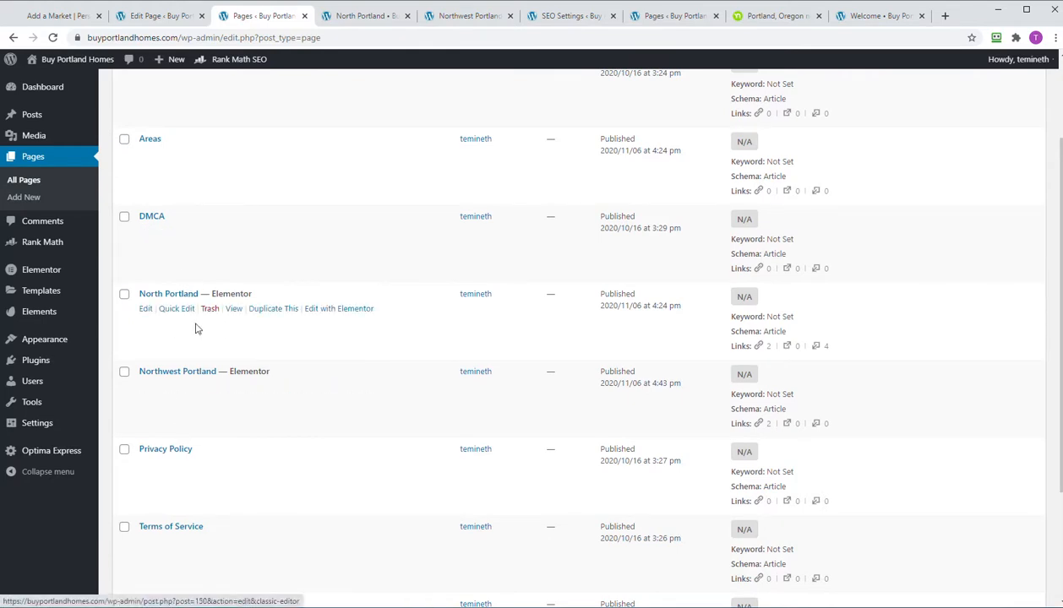
click(283, 386)
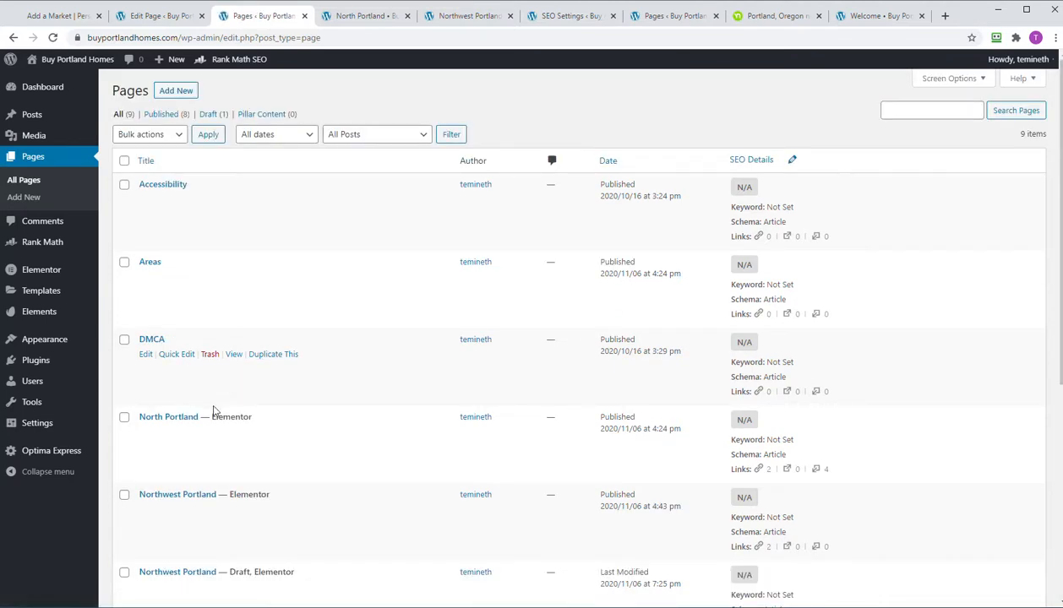
- Edit the duplicated Northwest Portland draft and change its title to Northeast Portland Homes For Sale
scroll(301, 466, down, 2)
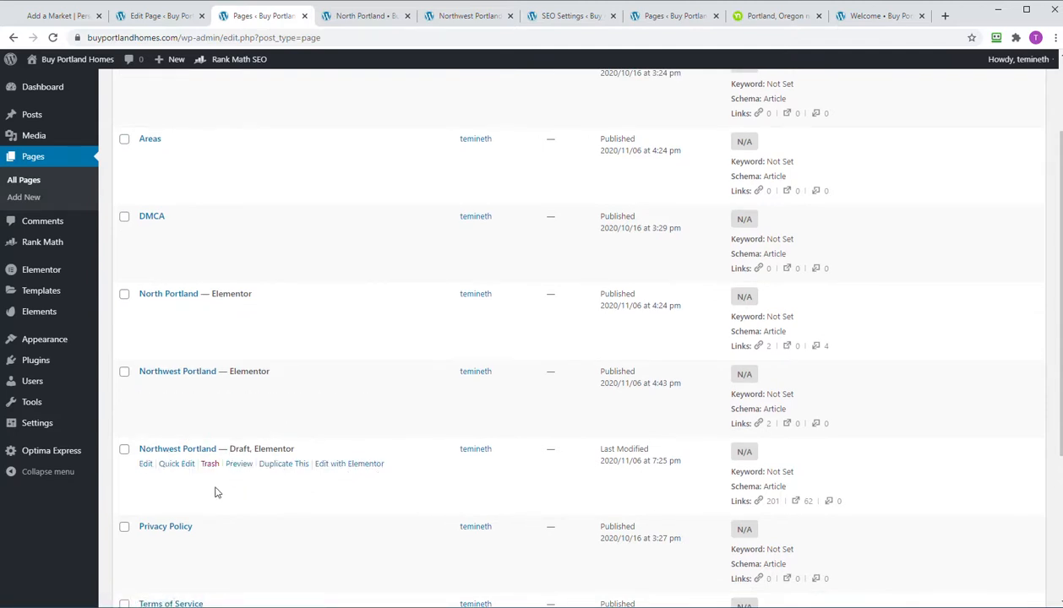
click(149, 465)
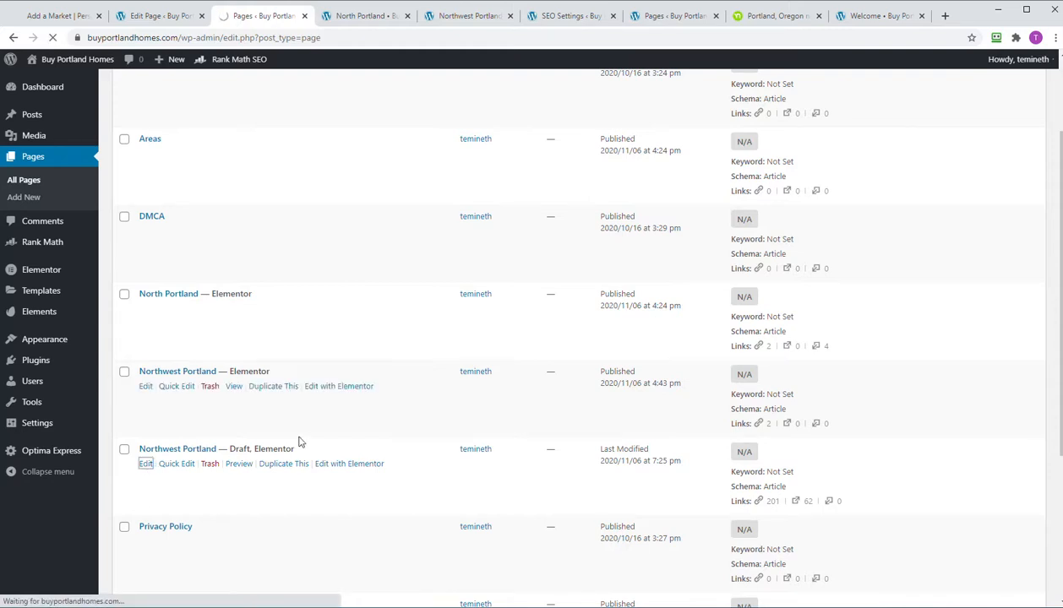
click(153, 119)
key(Delete)
key(Delete)
text(east Portland)
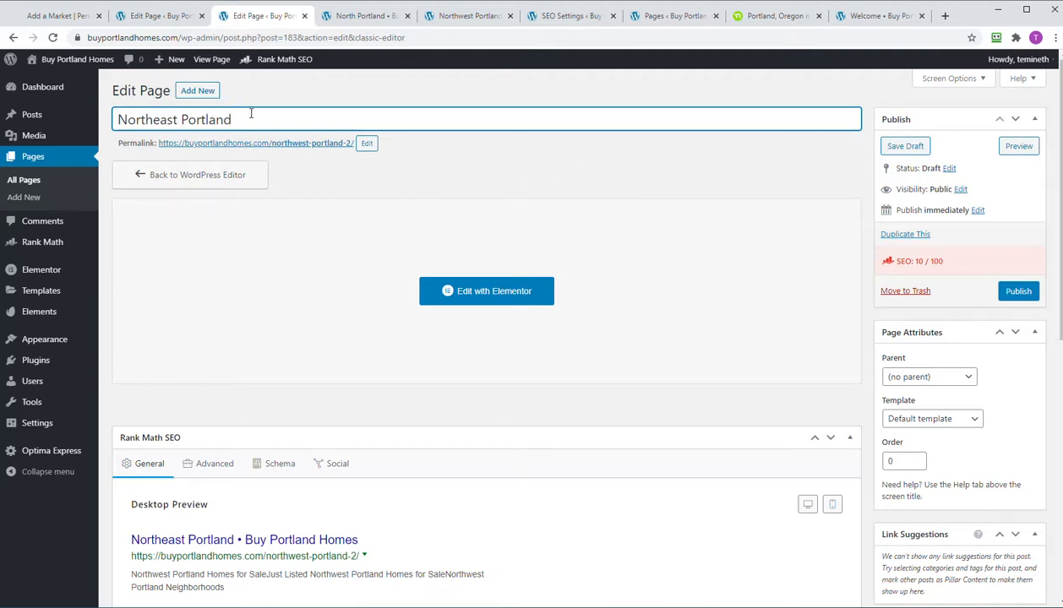
text(HOmes)
key(BackSpace)
text(omes For Sale)
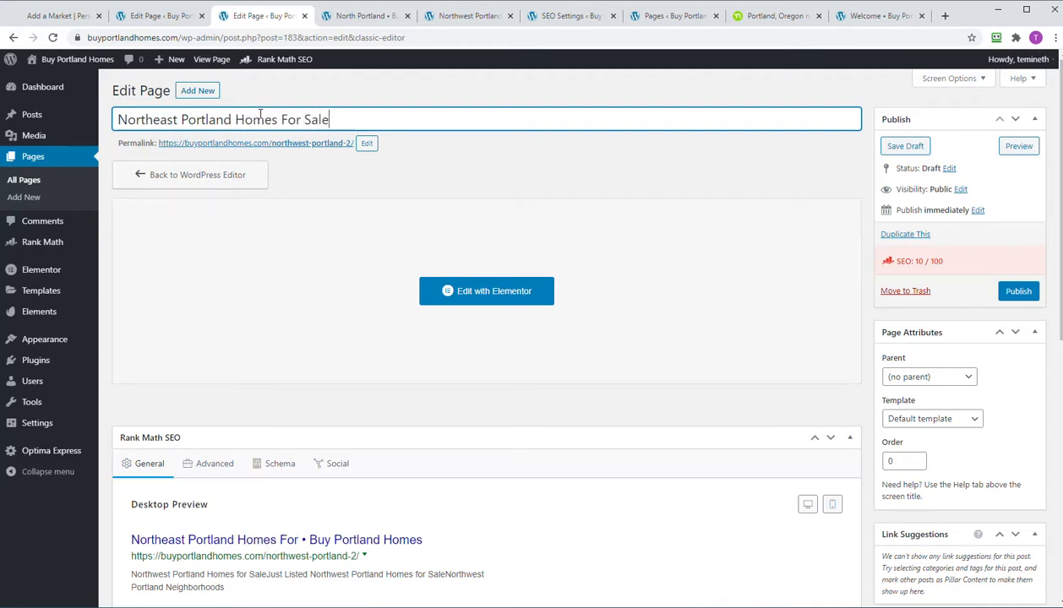
- Copy the page title into the Rank Math focus keyword and the SEO snippet description
key(ctrl+a)
key(ctrl+c)
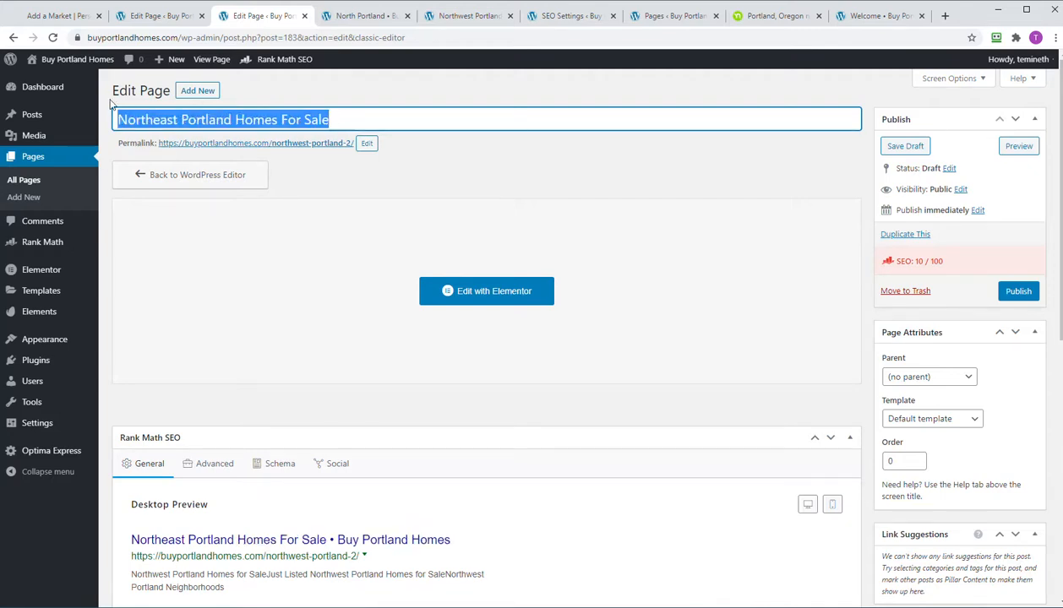
scroll(329, 315, down, 5)
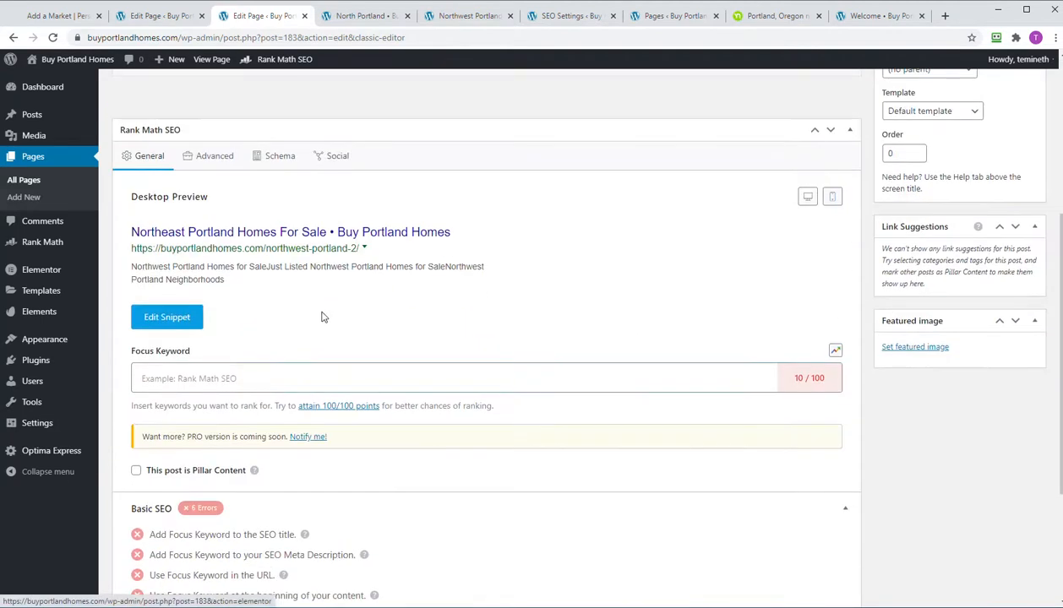
click(239, 378)
key(ctrl+v)
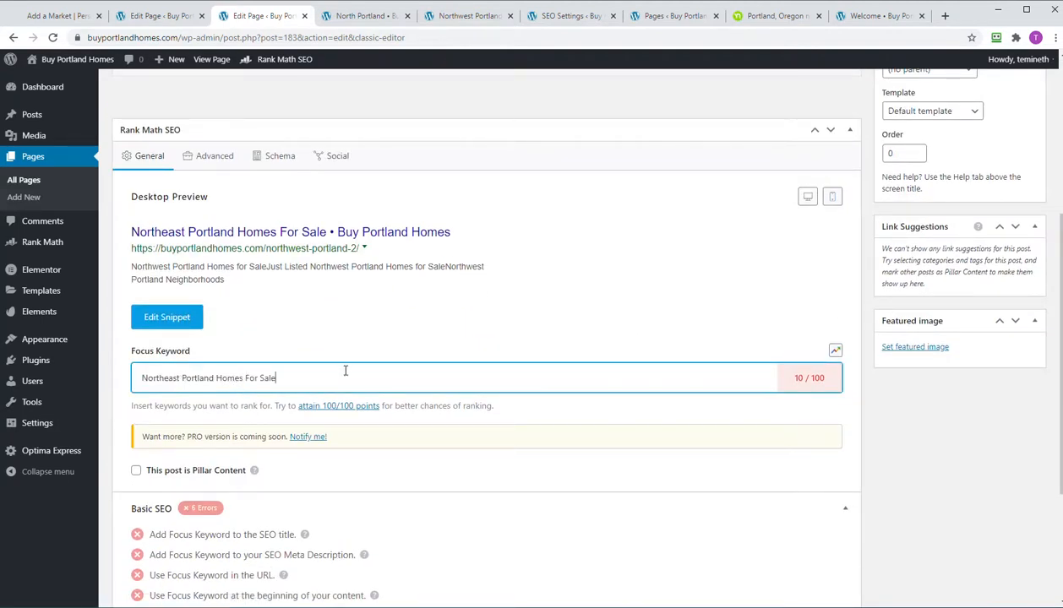
click(182, 318)
click(211, 238)
key(ctrl+a)
key(ctrl+v)
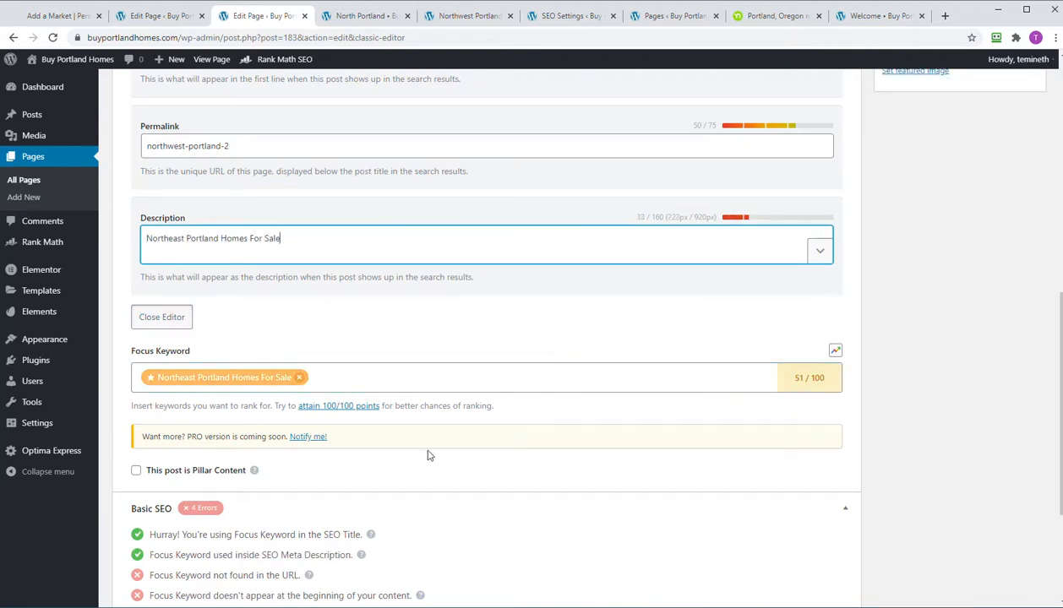
- Publish the Northeast Portland Homes For Sale page
scroll(425, 473, up, 5)
scroll(425, 497, up, 4)
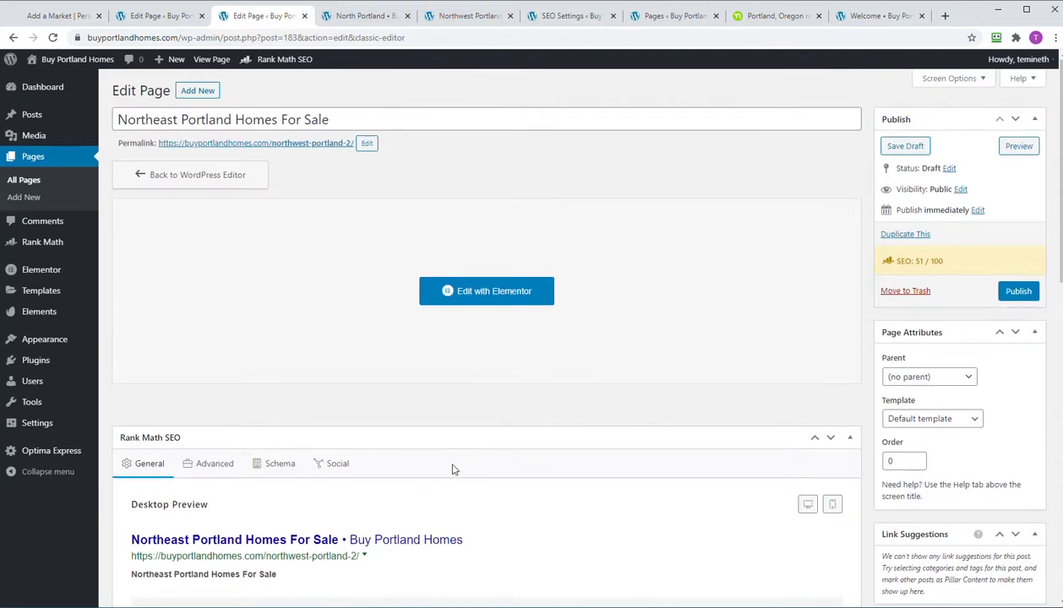
click(1016, 290)
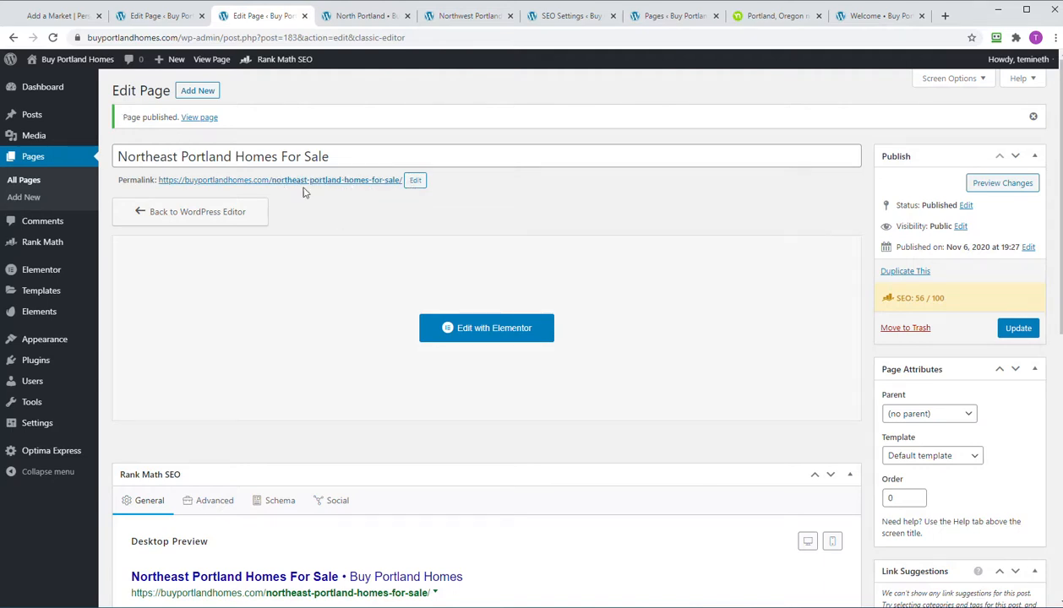
- Shorten the page's permalink slug to northeast-portland
click(415, 180)
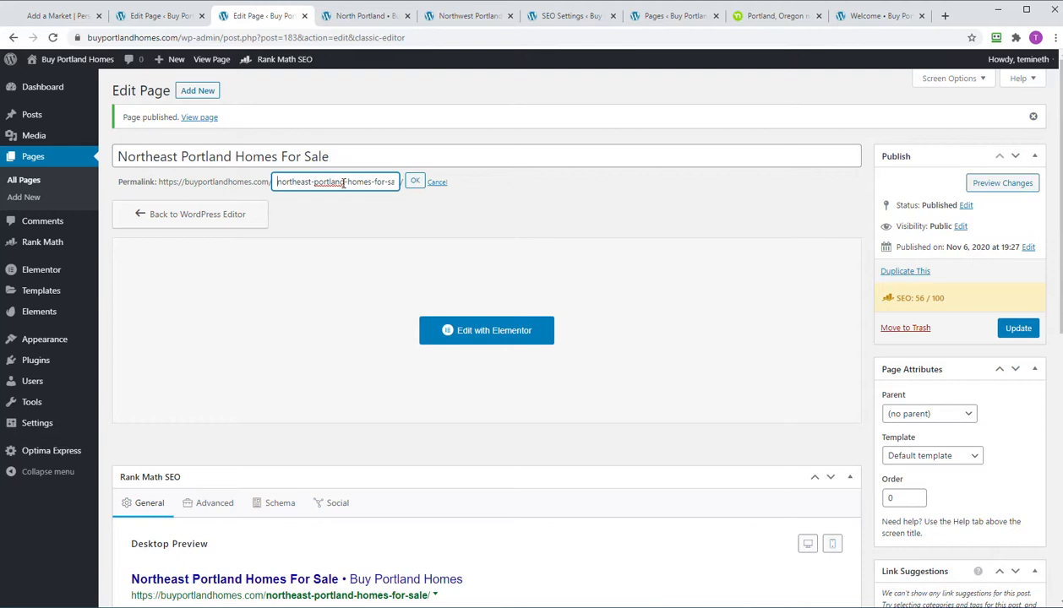
drag(345, 182, 603, 203)
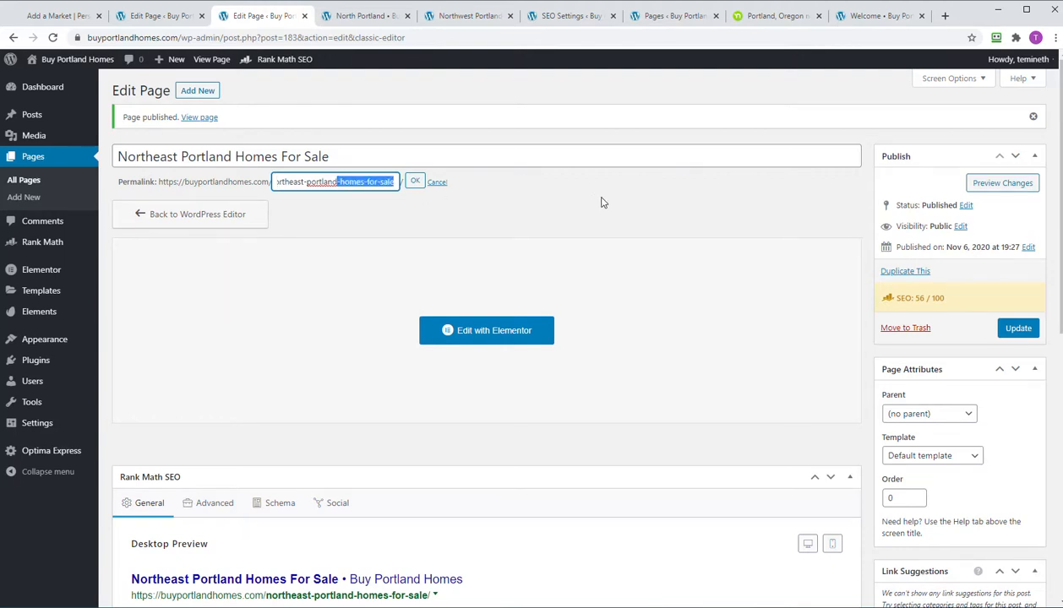
key(BackSpace)
click(415, 182)
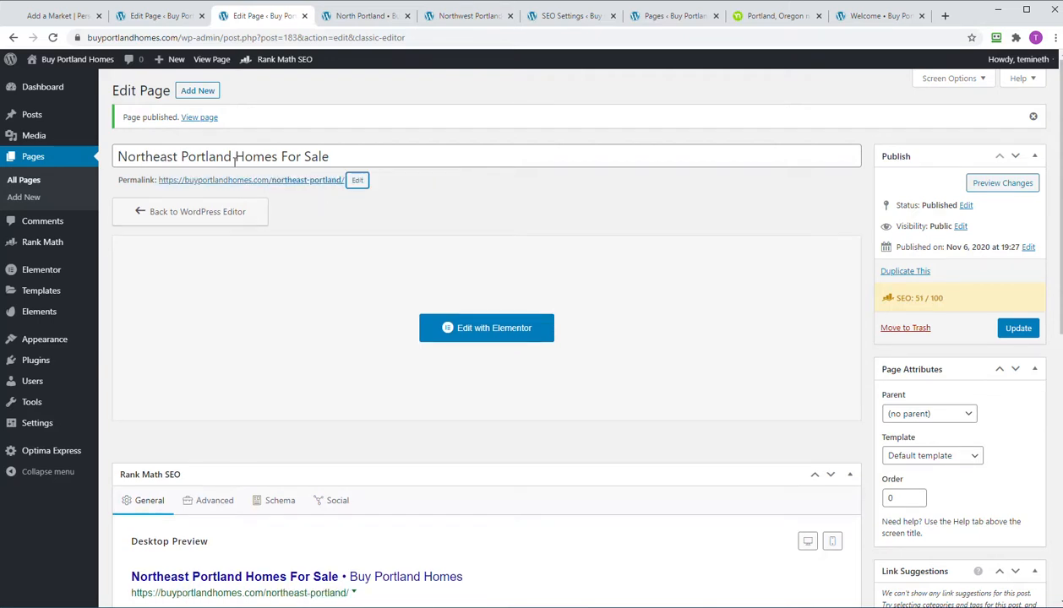
drag(231, 158, 330, 156)
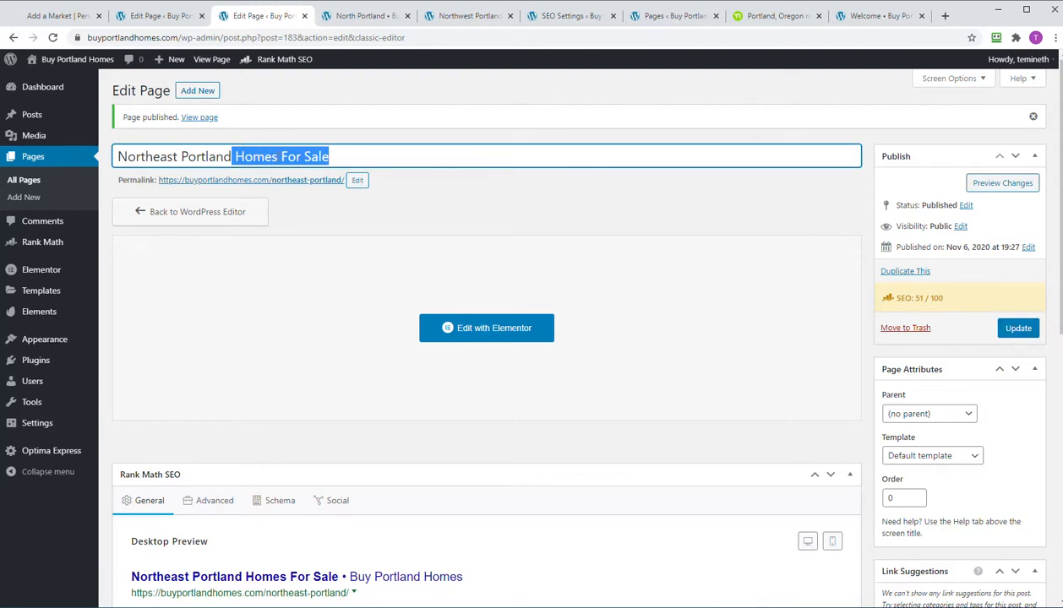
click(278, 157)
scroll(342, 169, down, 4)
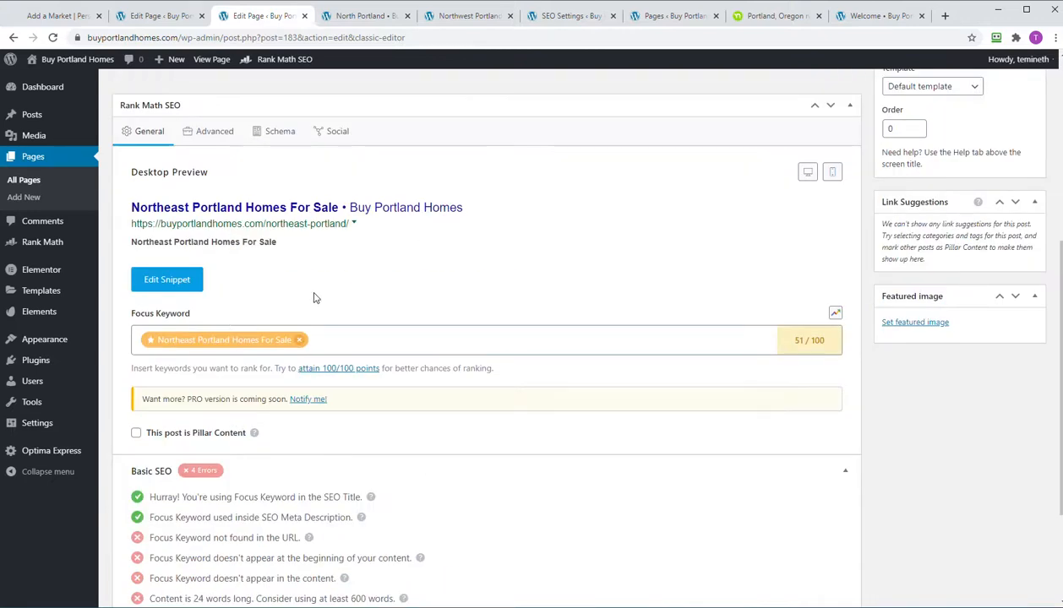
scroll(313, 297, up, 4)
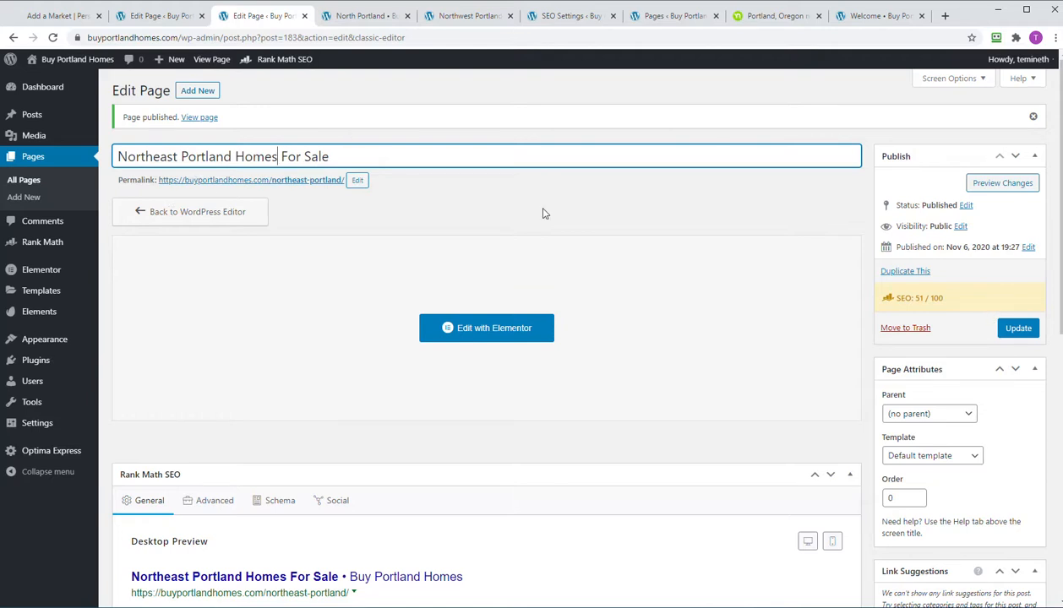
scroll(372, 304, down, 3)
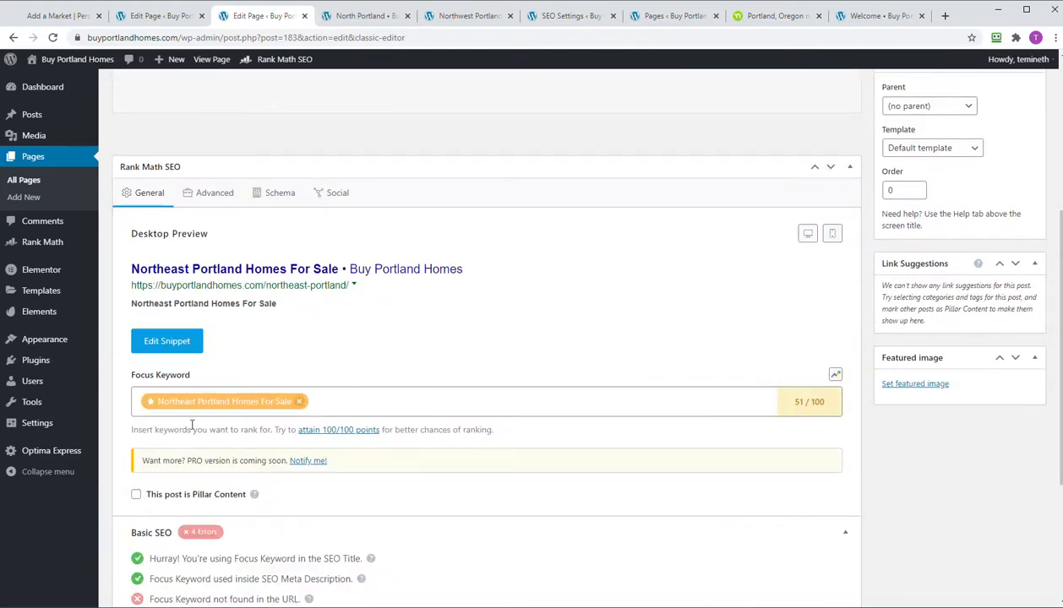
scroll(323, 335, up, 3)
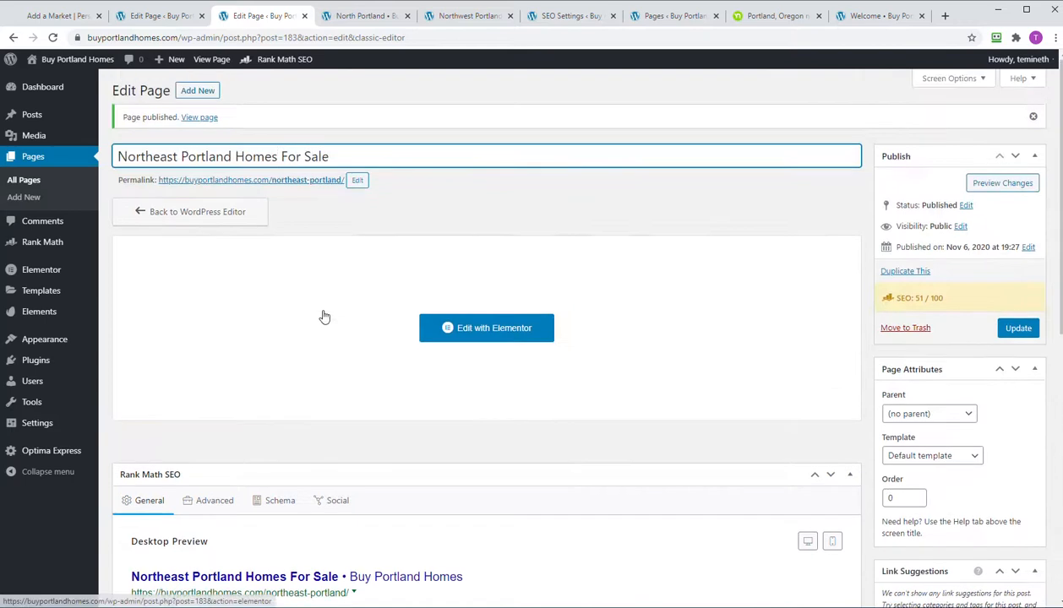
click(356, 182)
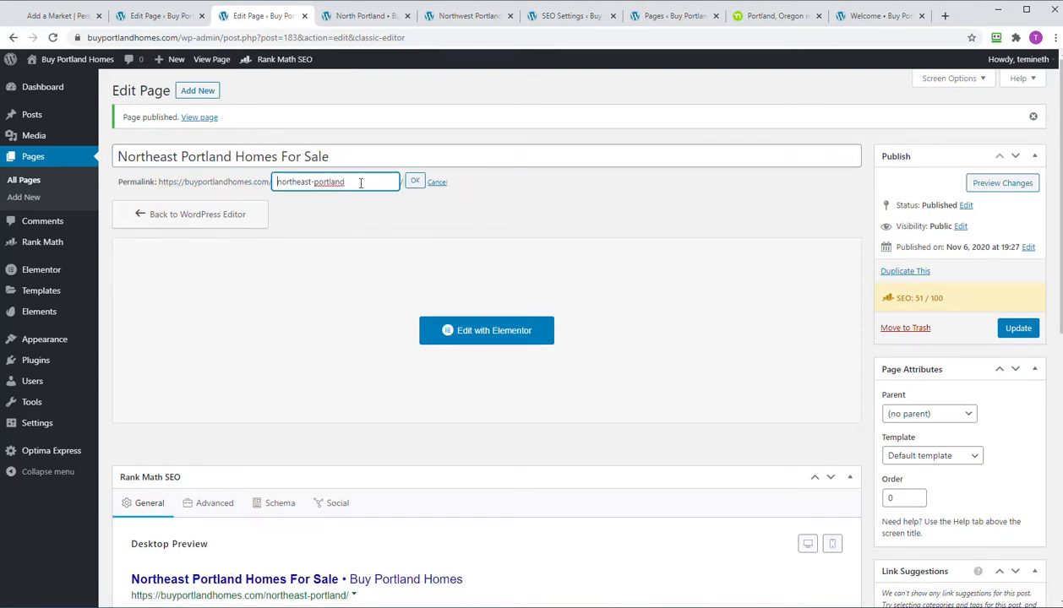
click(441, 186)
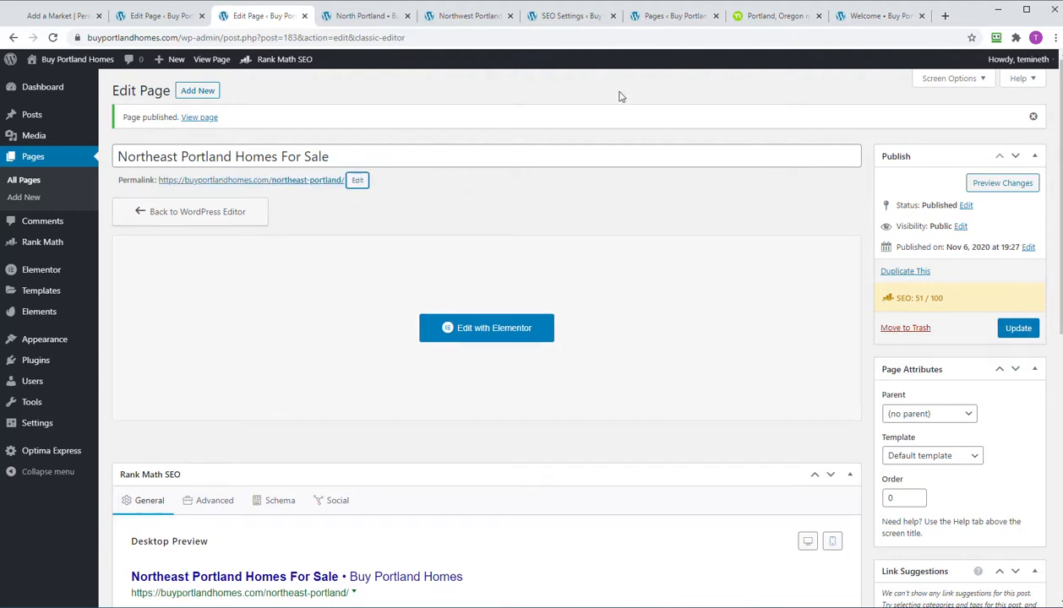
- Open the page in Elementor and change its main heading to Northeast Portland Homes for Sale
click(479, 329)
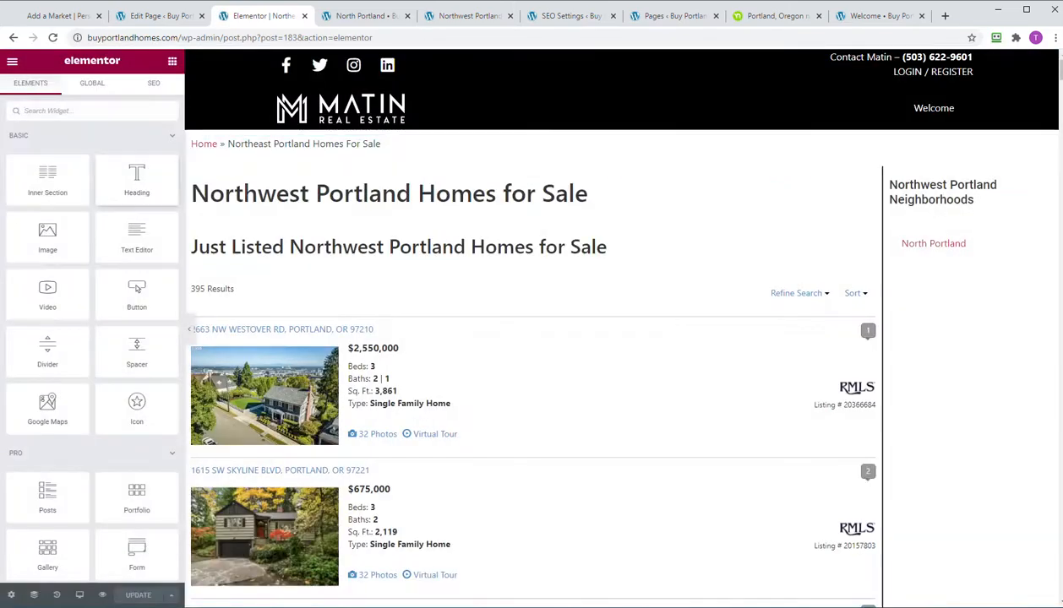
click(272, 193)
double_click(272, 193)
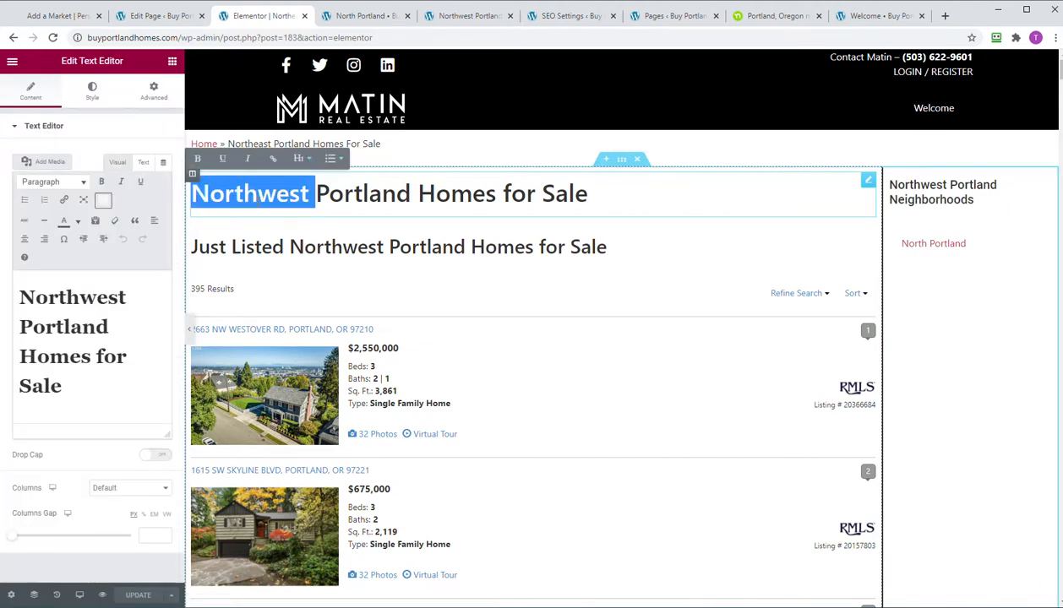
click(93, 302)
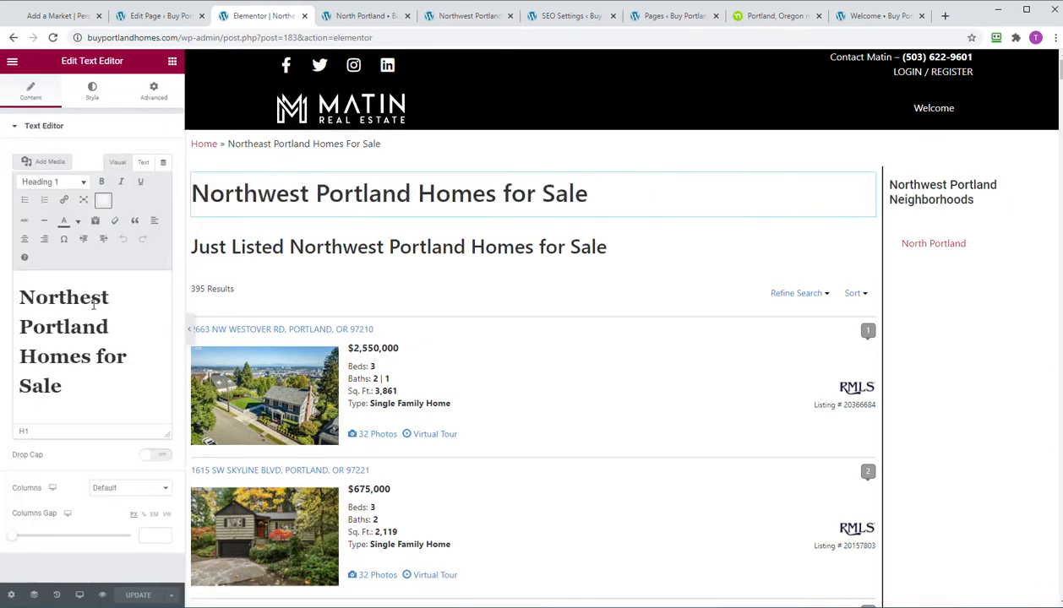
key(BackSpace)
key(Right)
text(a)
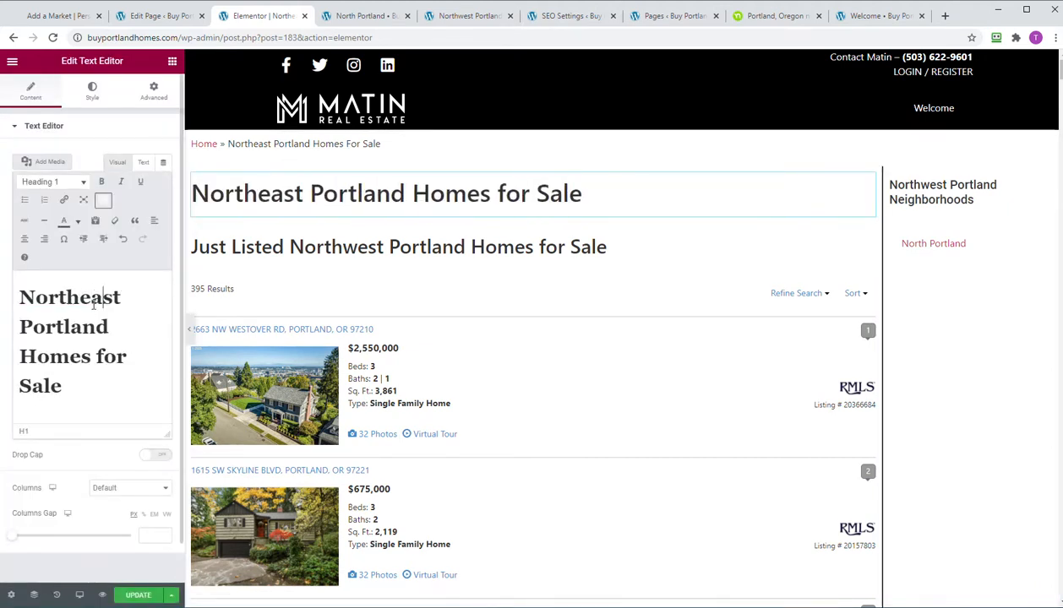
- Change the listings subheading to Just Listed Northeast Portland Homes for Sale
click(341, 248)
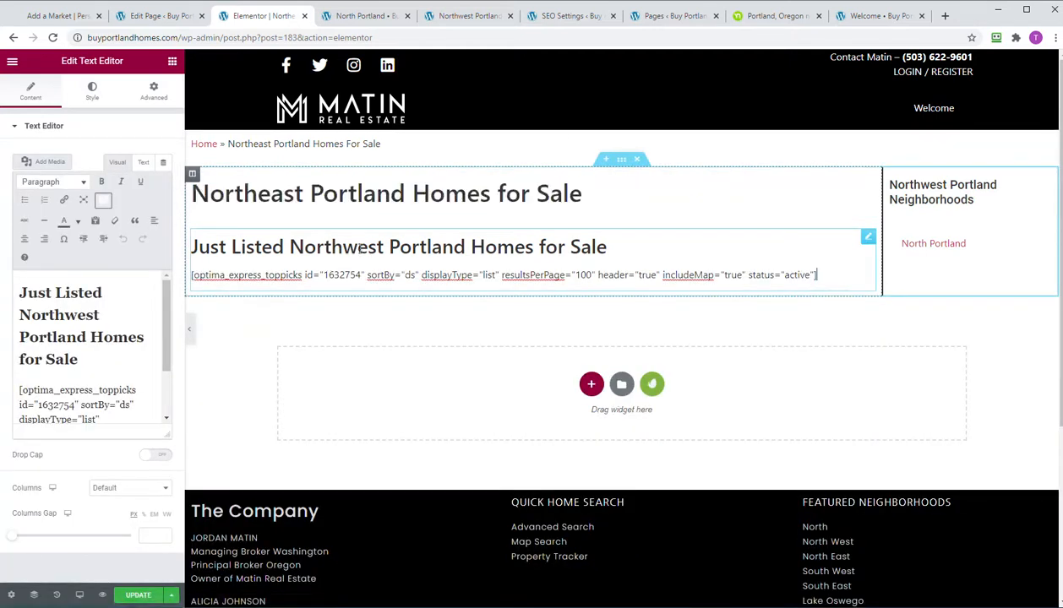
key(BackSpace)
key(Right)
text(a)
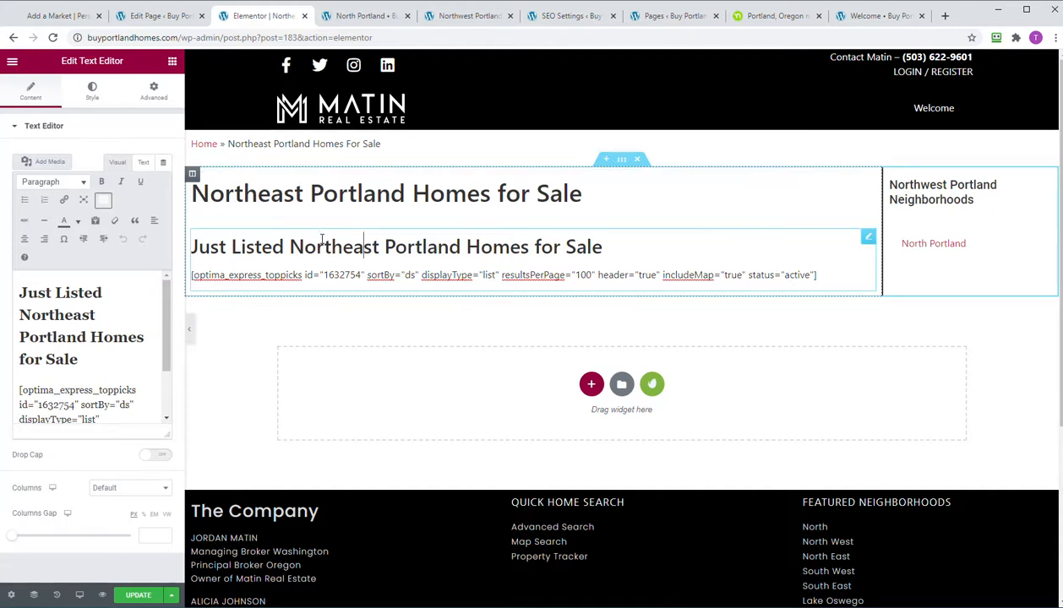
- Change the sidebar heading to Northeast Portland Neighborhoods
click(958, 199)
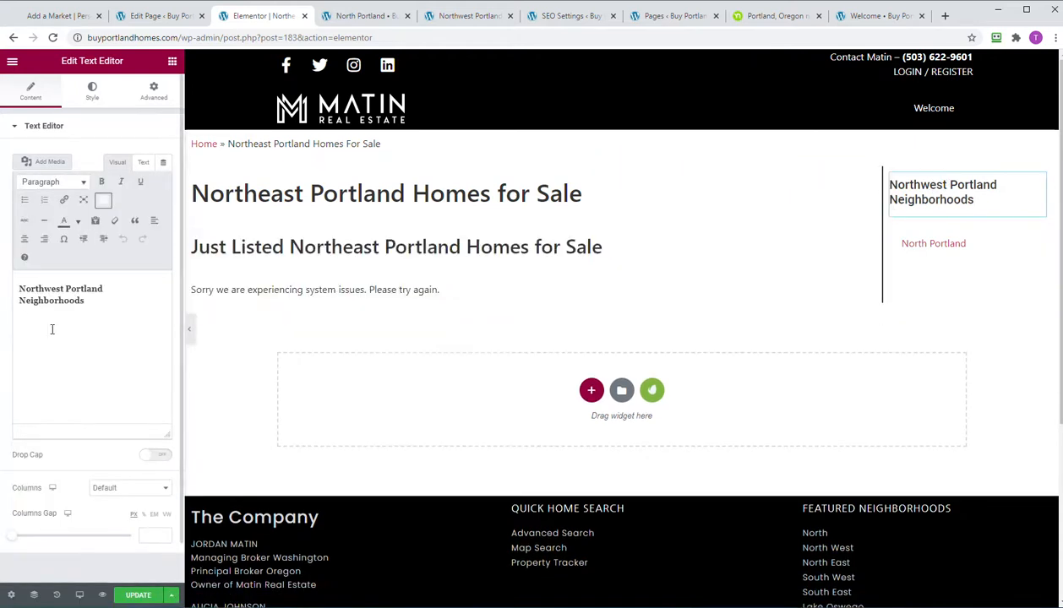
click(52, 287)
key(BackSpace)
key(Right)
text(a)
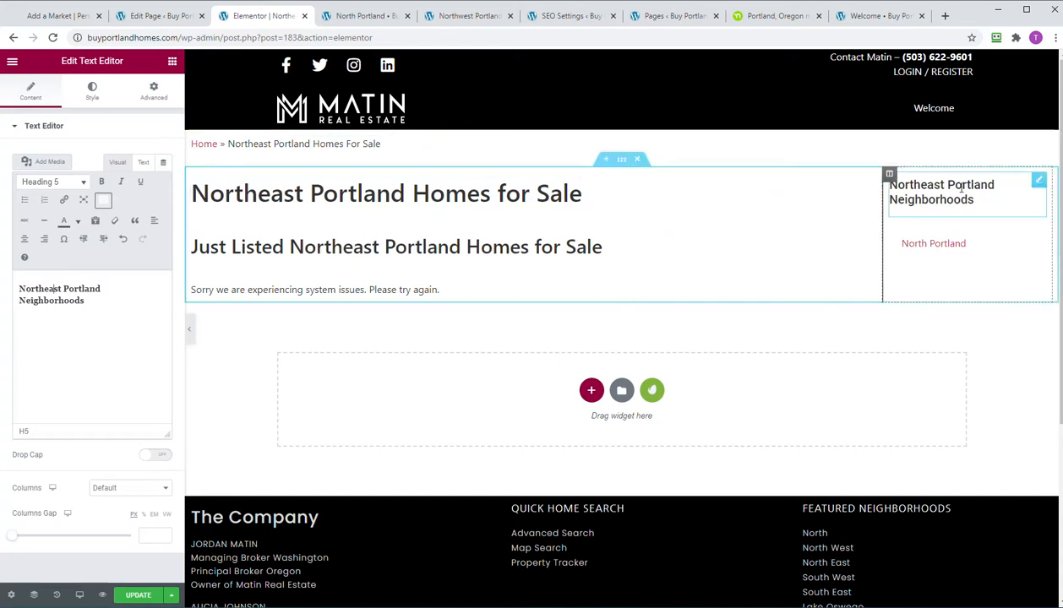
- Set the sidebar Nav Menu widget to the Northeast menu and update the page
right_click(993, 245)
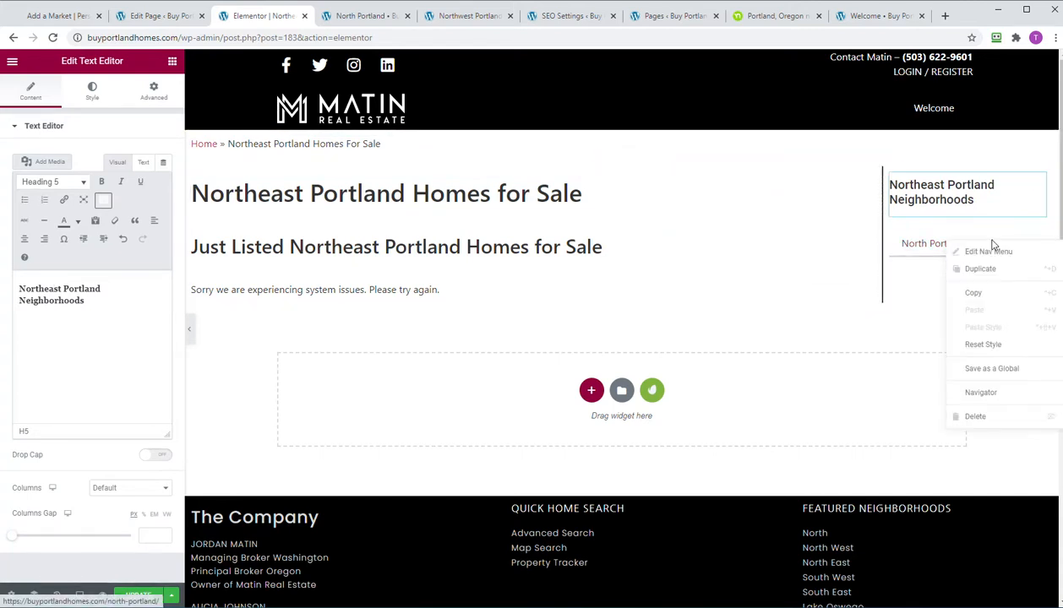
click(989, 252)
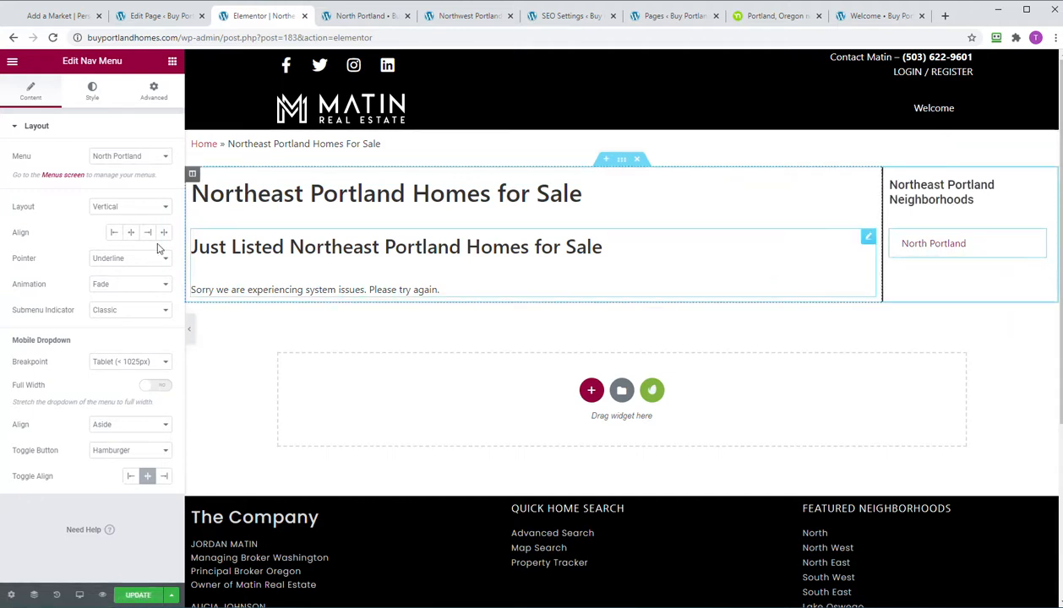
click(159, 159)
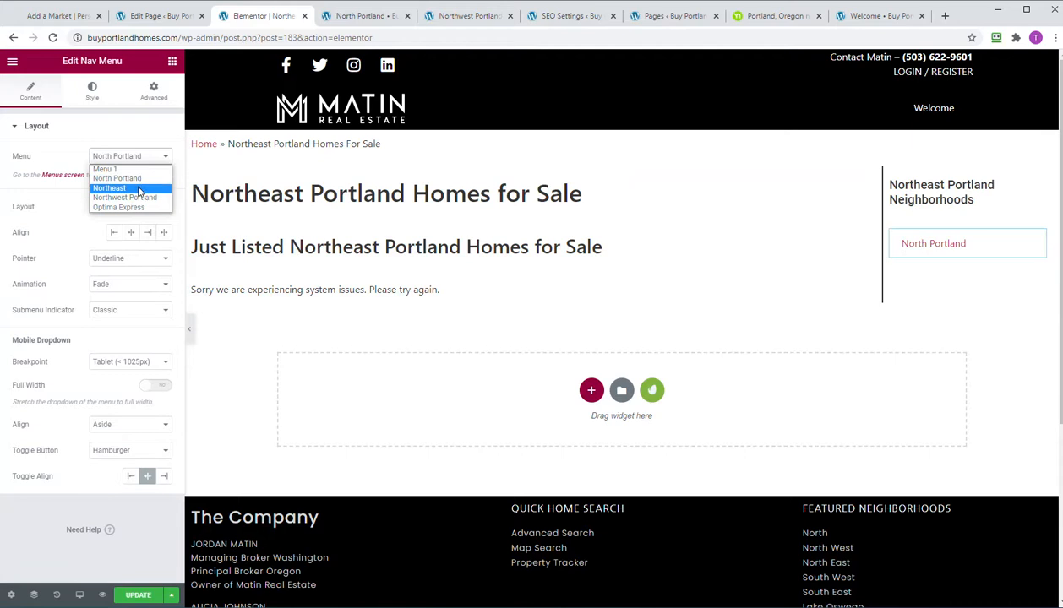
click(139, 189)
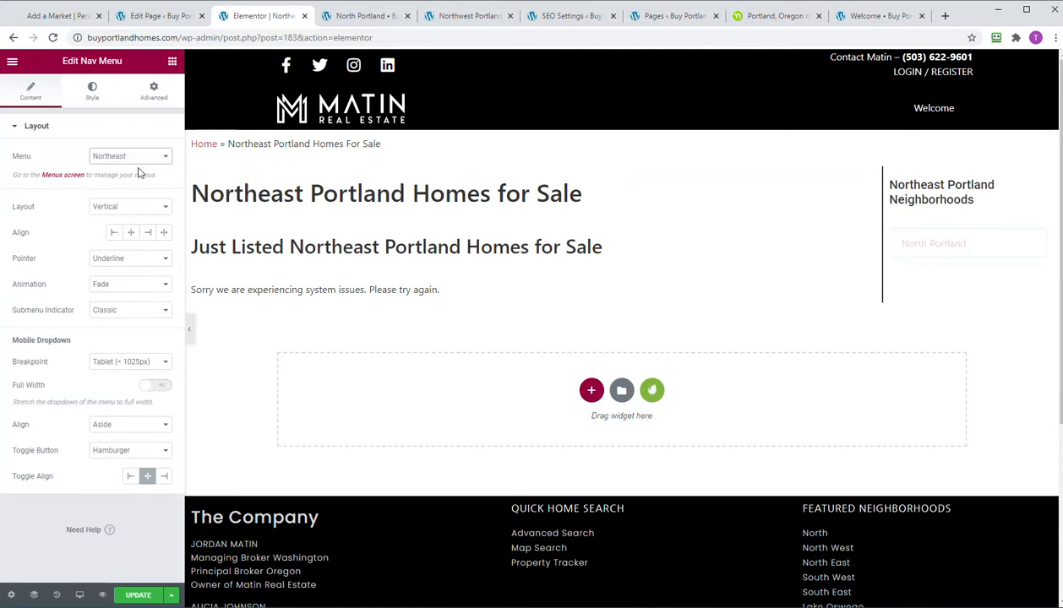
click(136, 595)
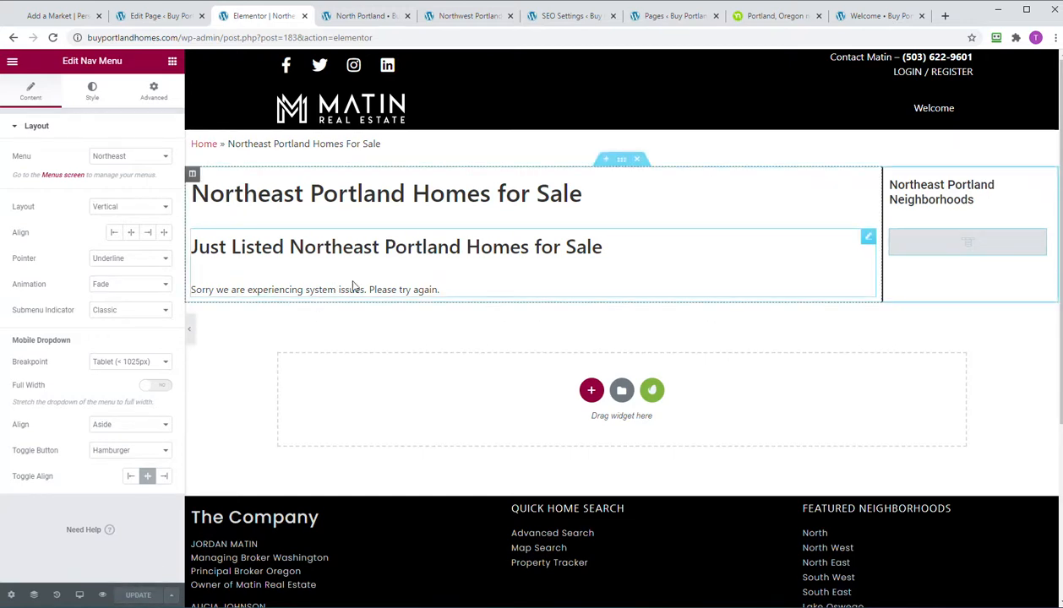
- Check the market ID in the listings shortcode against the Northwest Portland market, and close that market's browser tab
click(353, 287)
scroll(120, 355, down, 2)
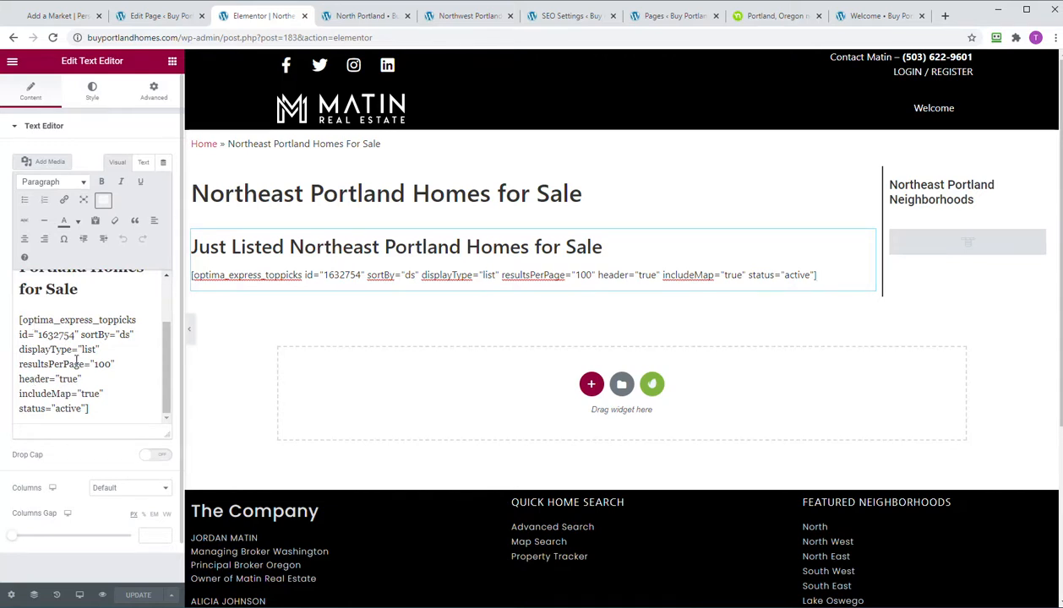
click(59, 17)
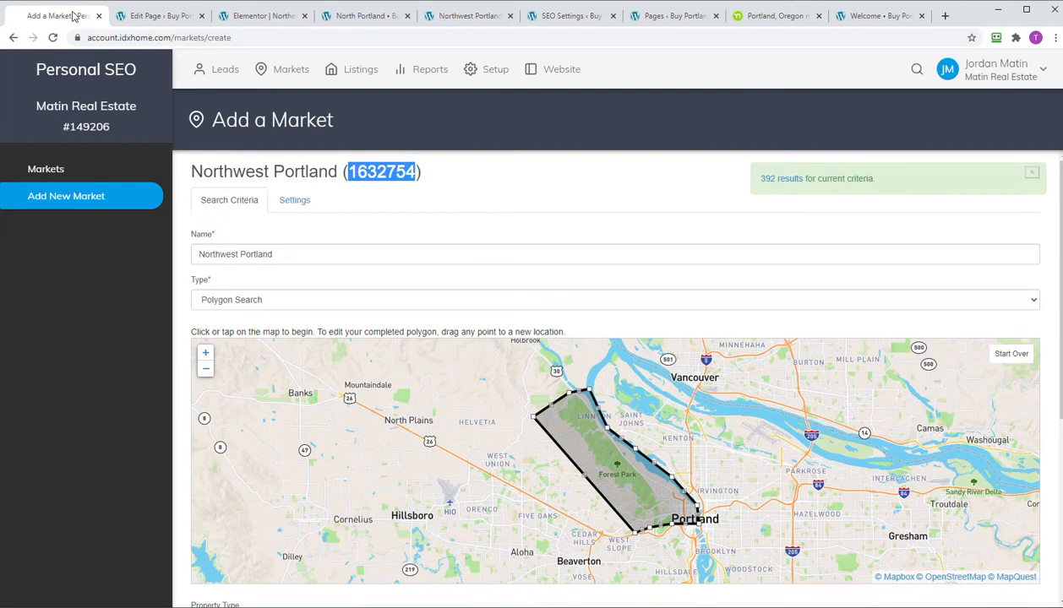
click(146, 17)
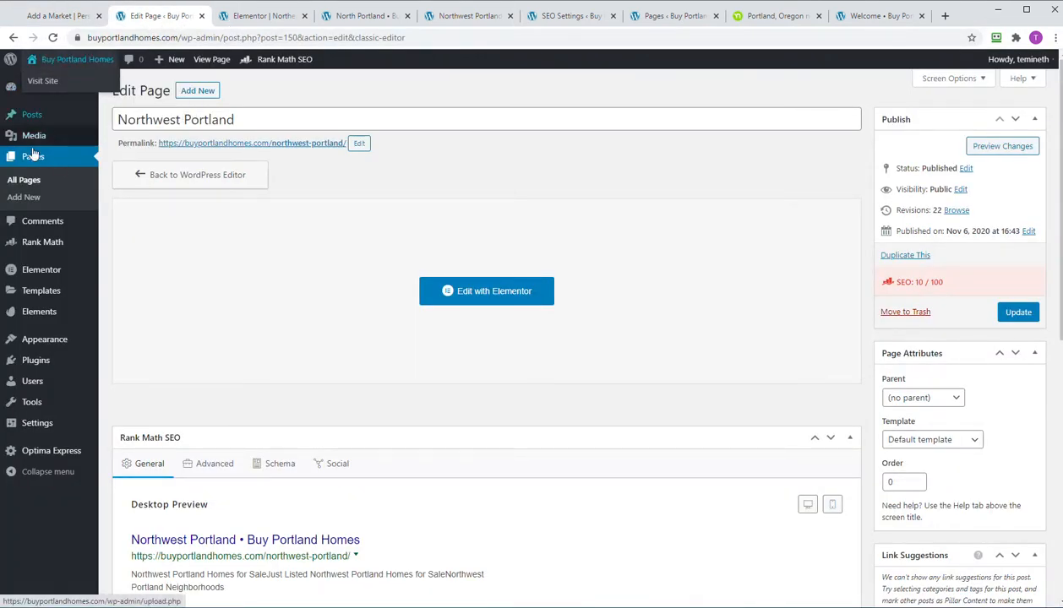
mouse_move(44, 458)
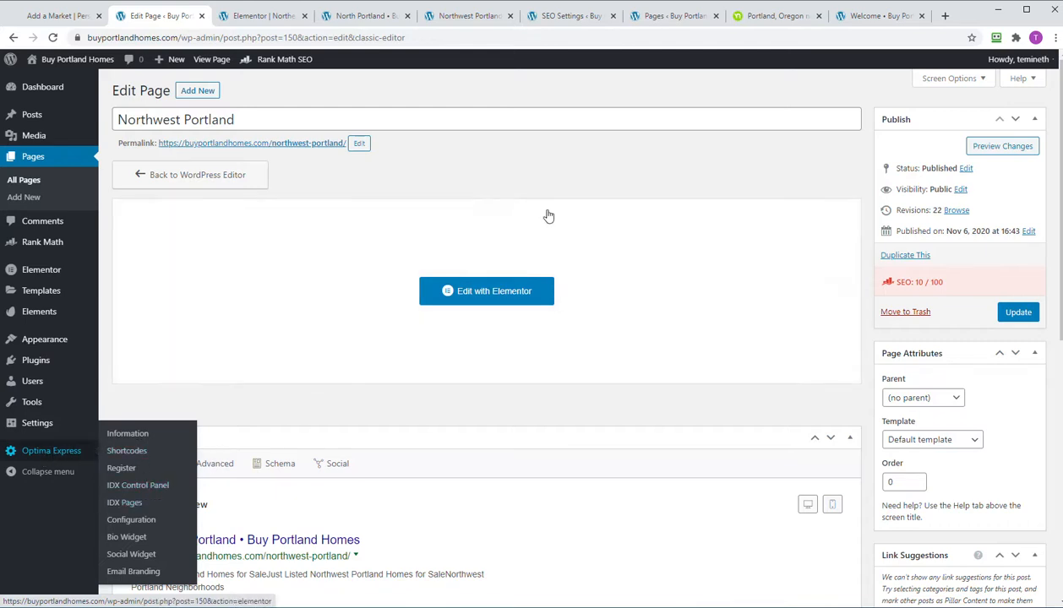
click(76, 18)
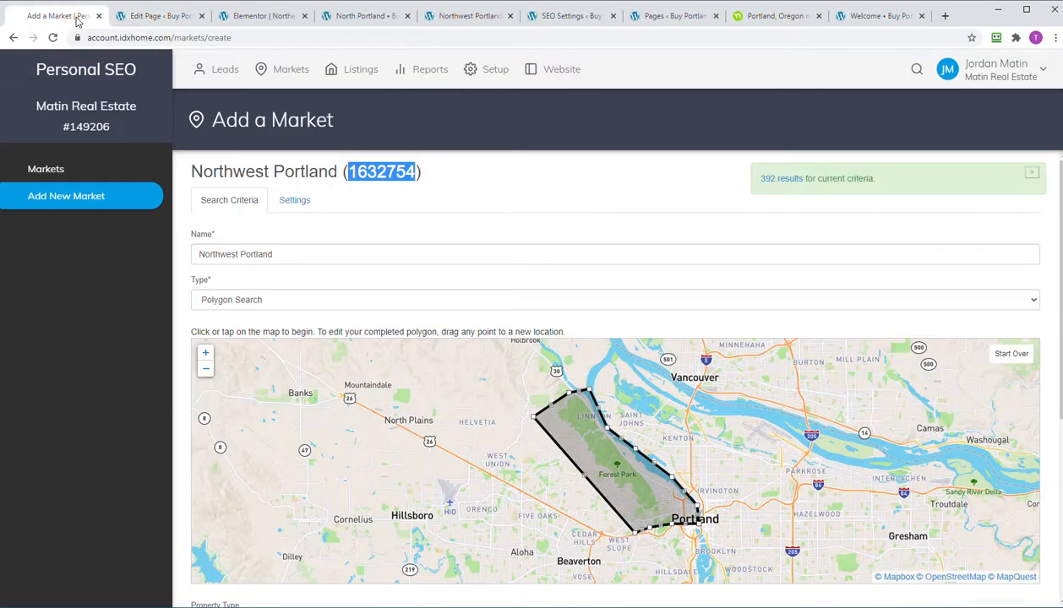
click(98, 16)
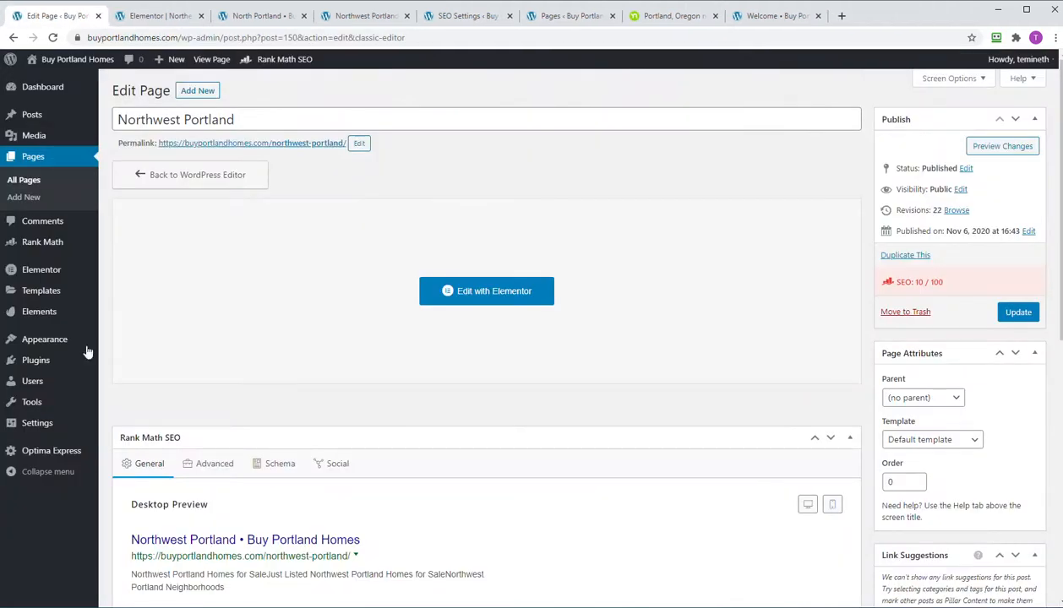
- Open the Optima Express IDX Control Panel from WordPress and start a new market in its Markets section
mouse_move(69, 451)
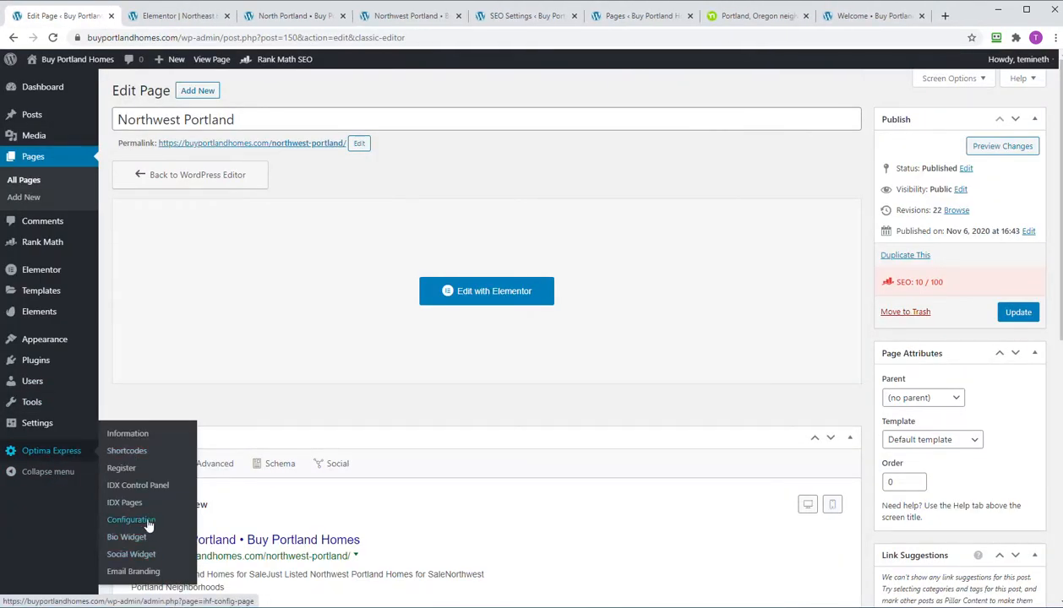
click(142, 486)
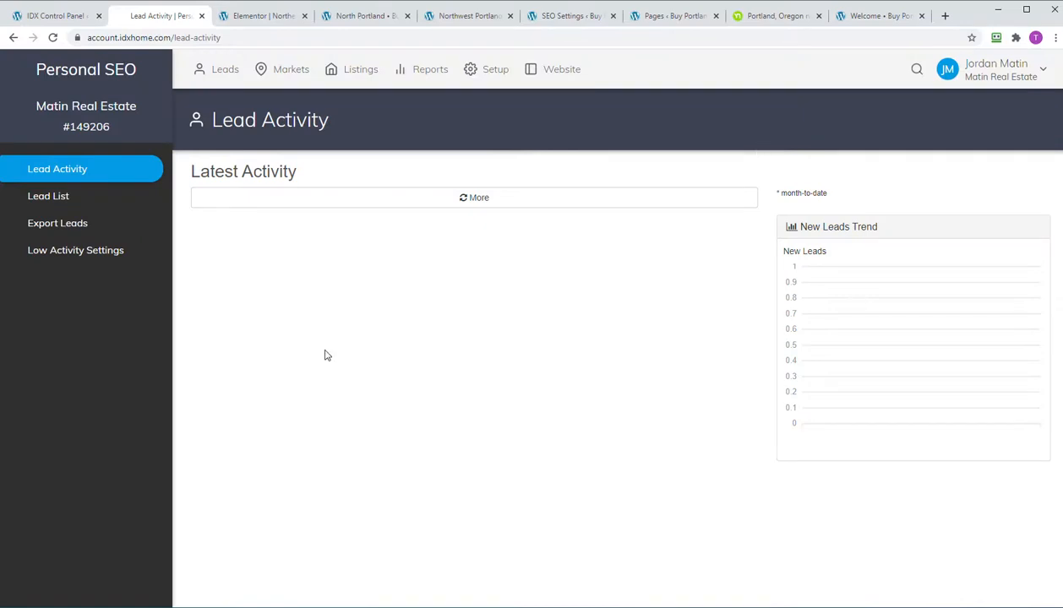
click(277, 72)
click(71, 203)
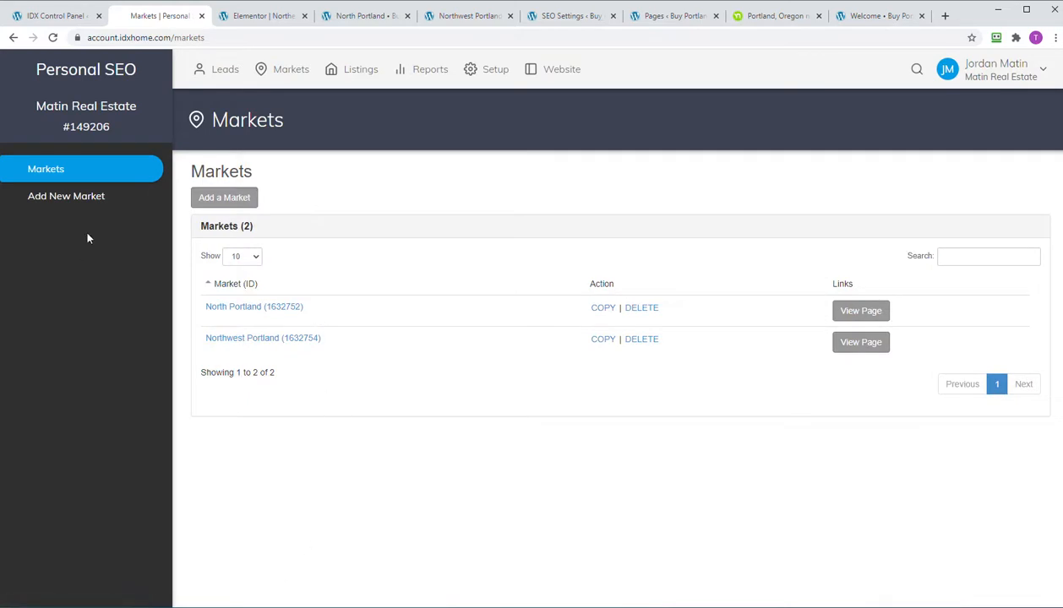
click(78, 198)
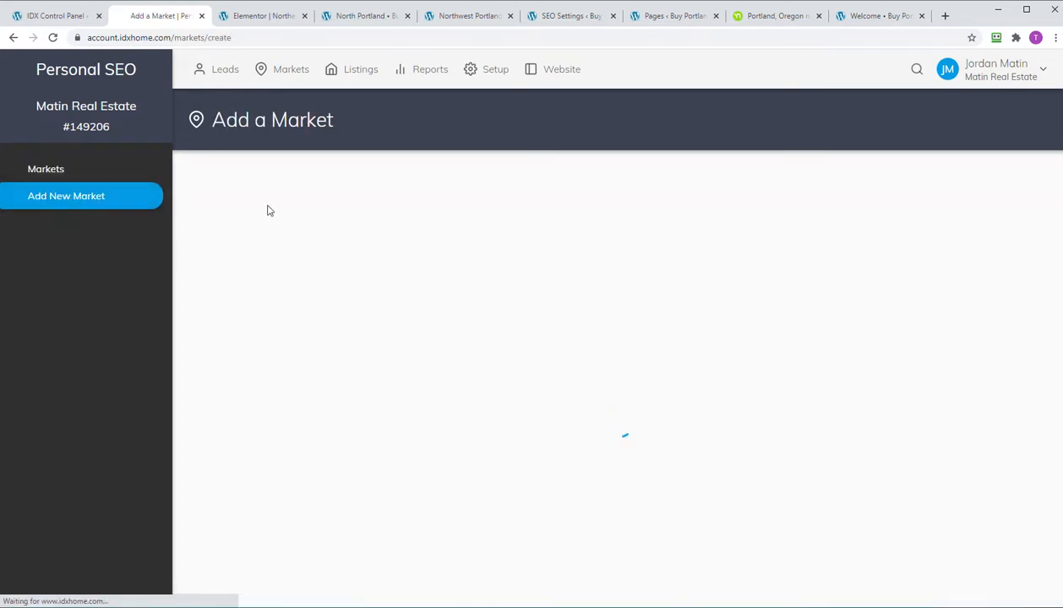
- Name the new market Northeast Portland Homes for sale and set its type to Polygon Search
click(292, 248)
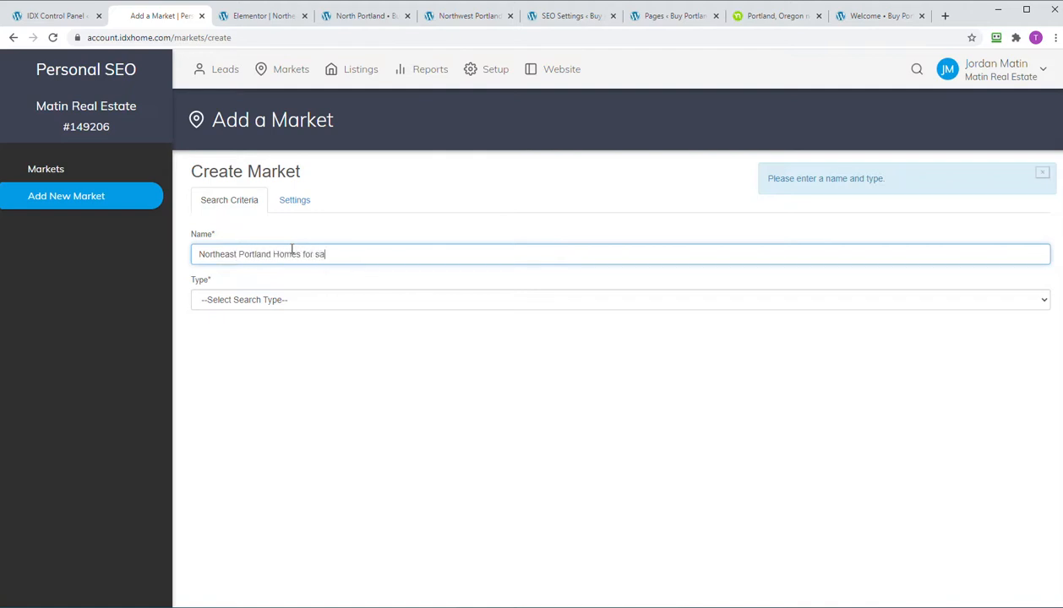
click(351, 300)
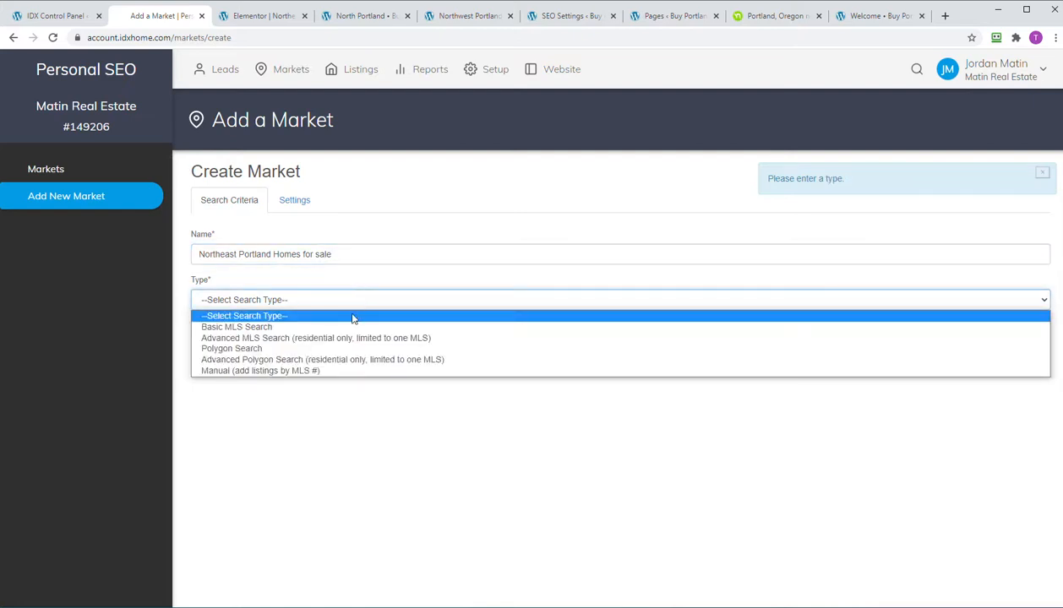
click(335, 349)
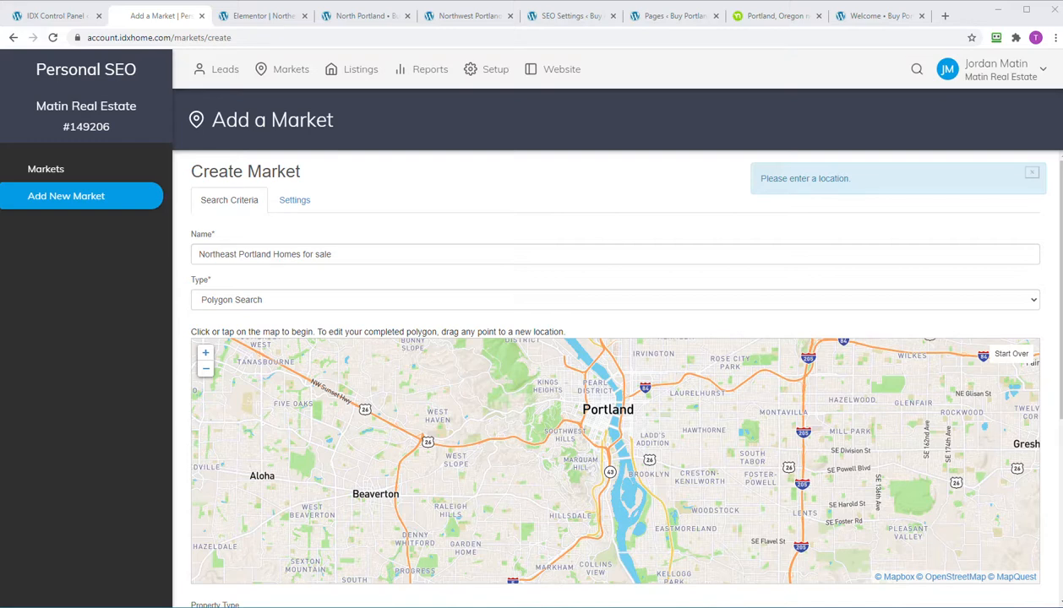
- Open the North East featured neighborhood page on matinrealestategroup.com and examine its map for the area boundary
drag(0, 10, 287, 39)
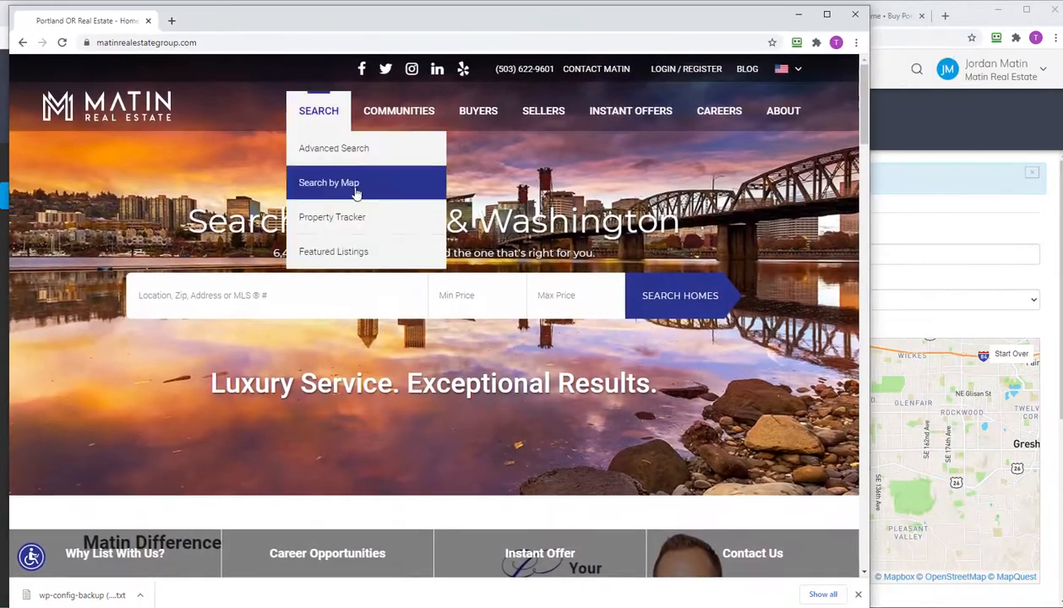
scroll(637, 271, down, 20)
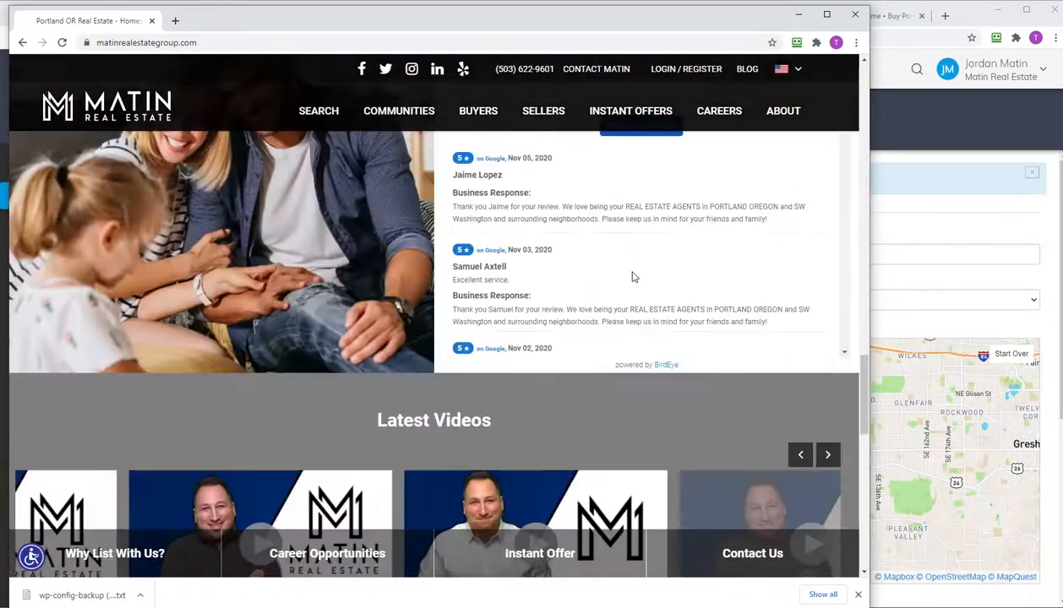
scroll(667, 307, down, 2)
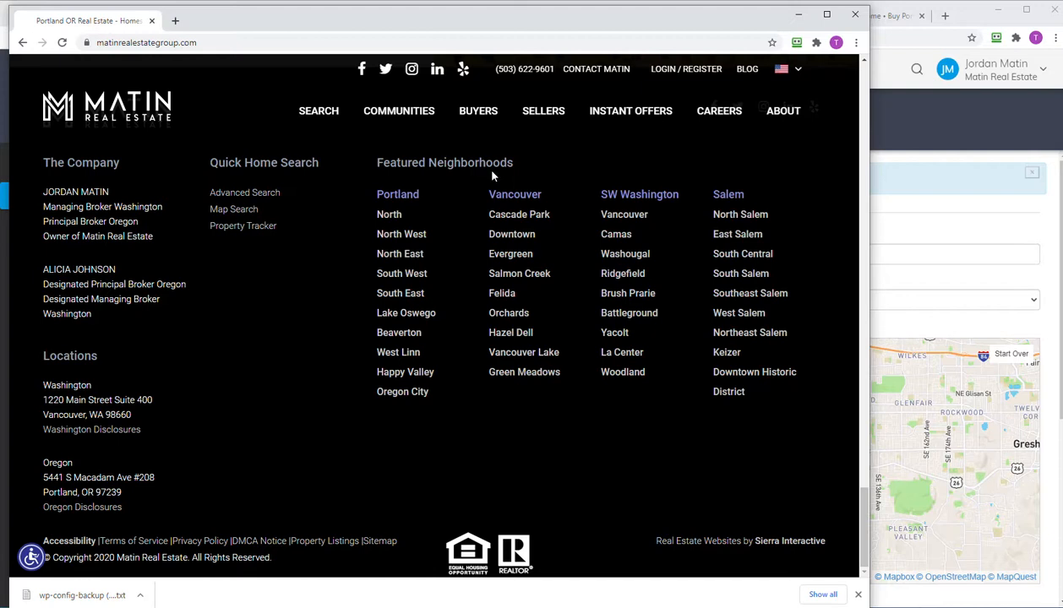
click(394, 262)
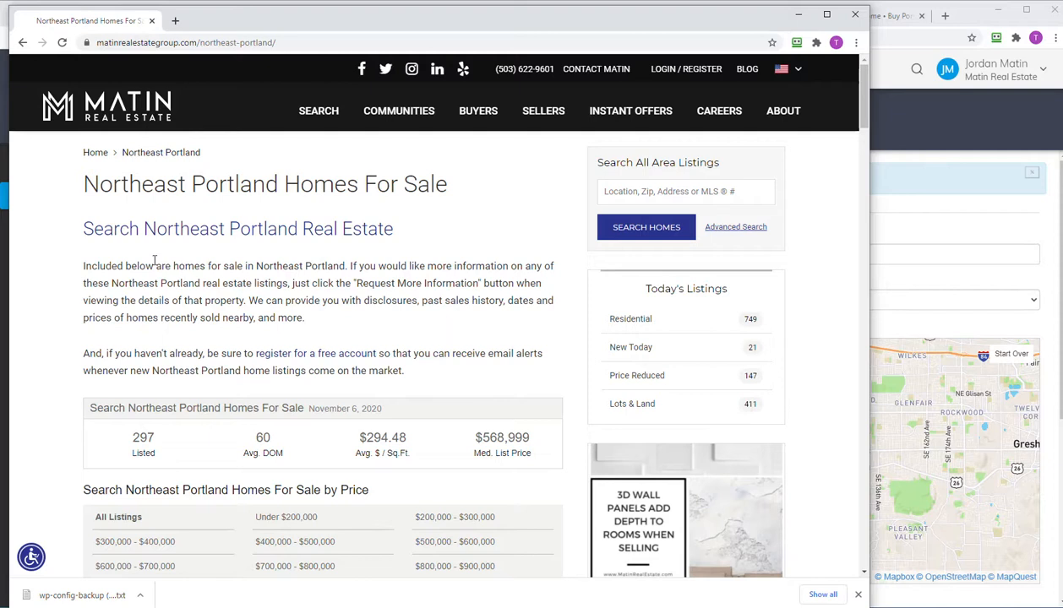
scroll(127, 237, down, 5)
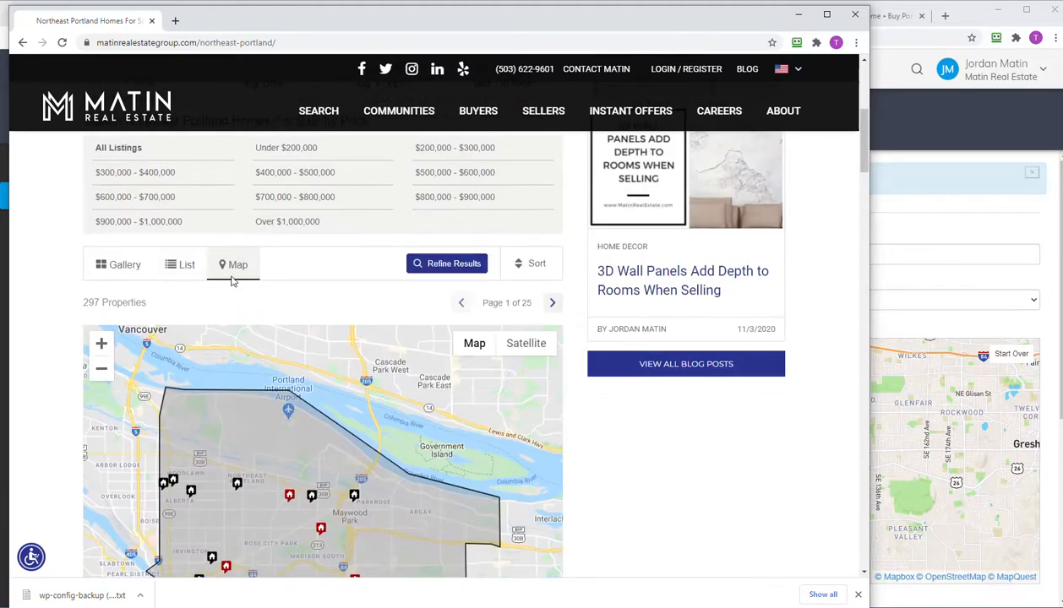
- Examine the whole Northeast Portland boundary on the reference map with its surroundings, and return to the new market's form
scroll(24, 316, down, 2)
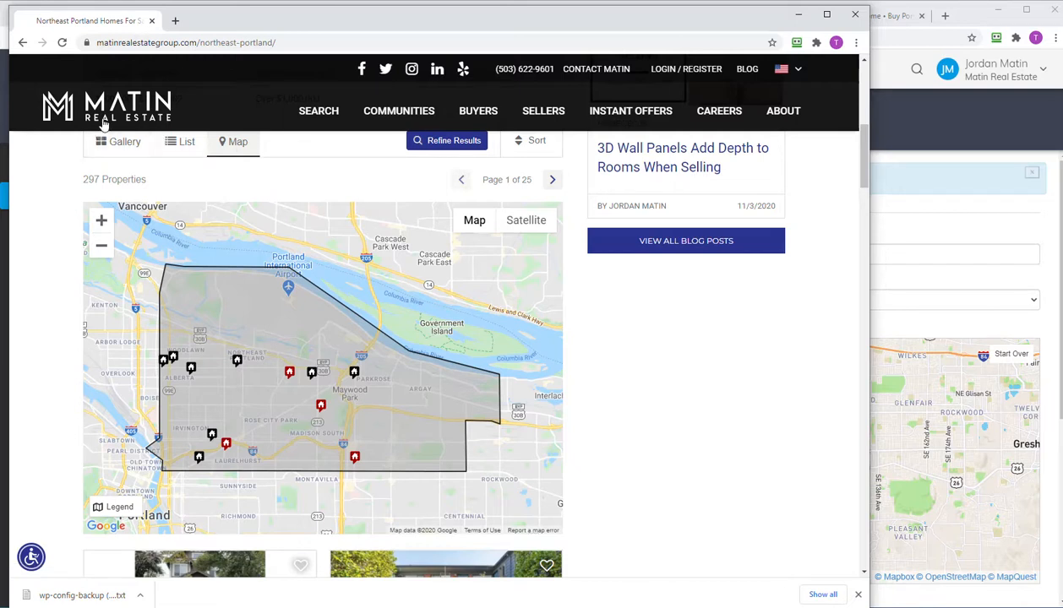
click(101, 250)
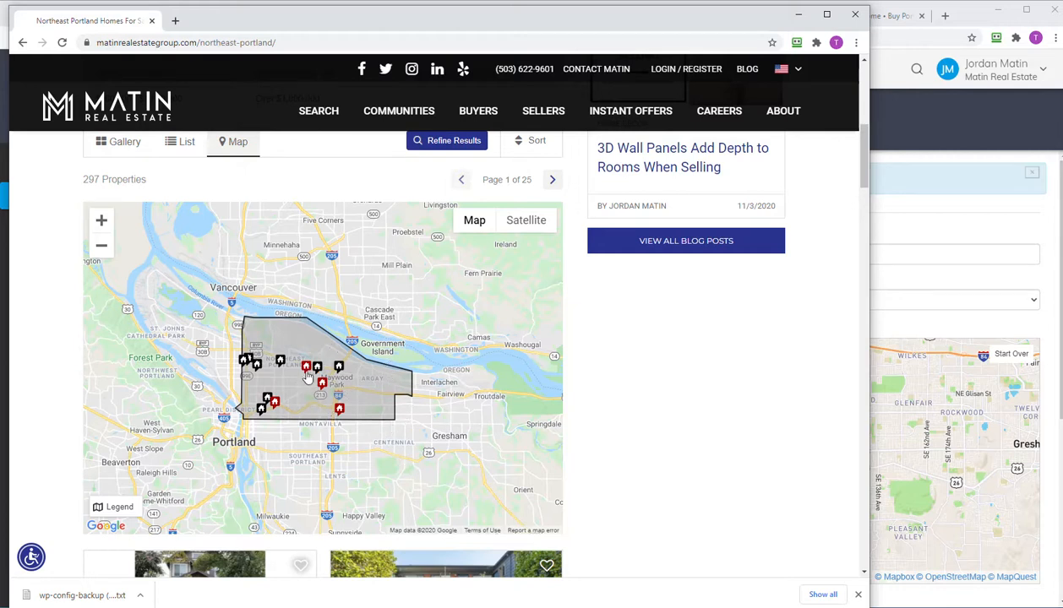
drag(565, 20, 607, 11)
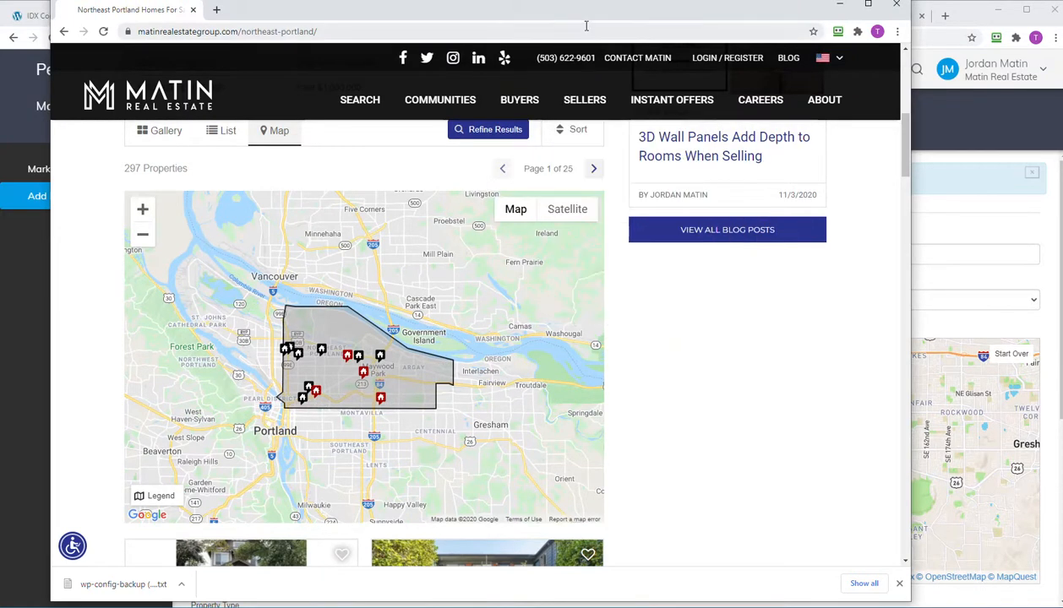
drag(599, 11, 0, 20)
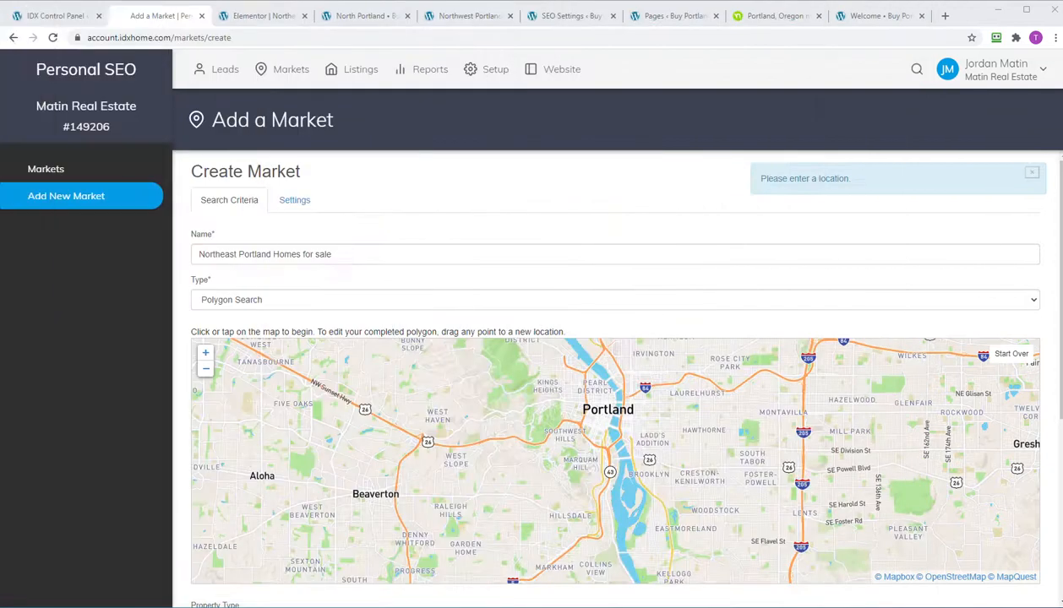
- Show Portland, Vancouver and Gresham together on the new market's polygon map
scroll(608, 338, down, 2)
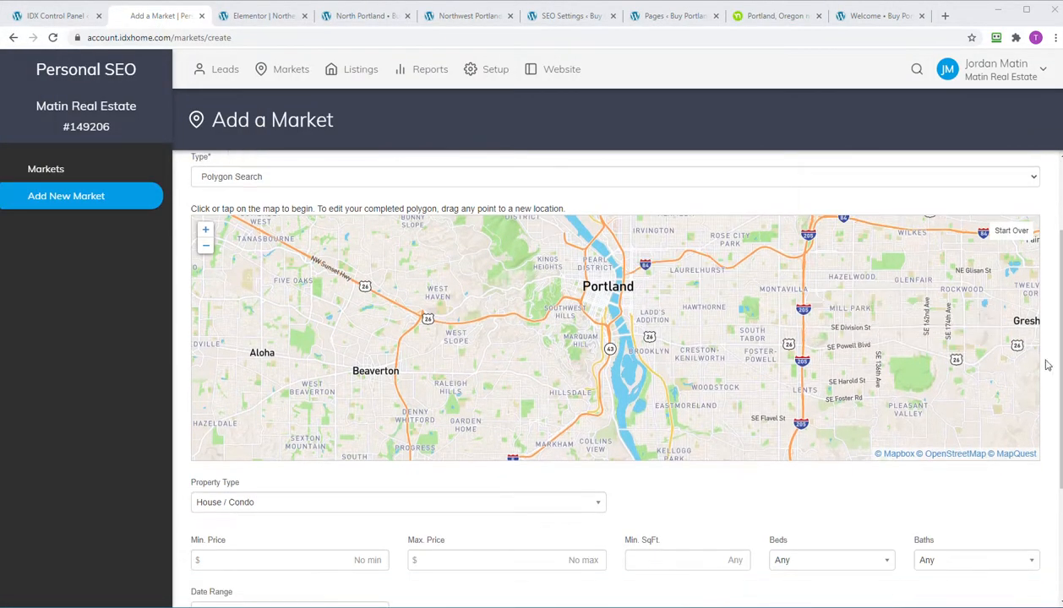
click(206, 247)
click(208, 253)
drag(535, 260, 469, 364)
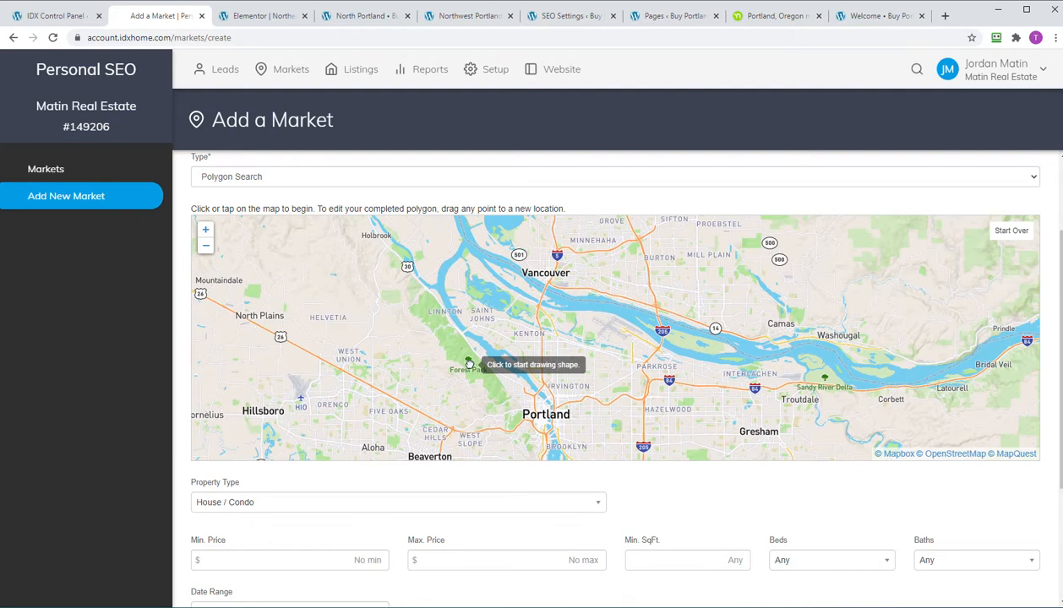
drag(469, 363, 462, 364)
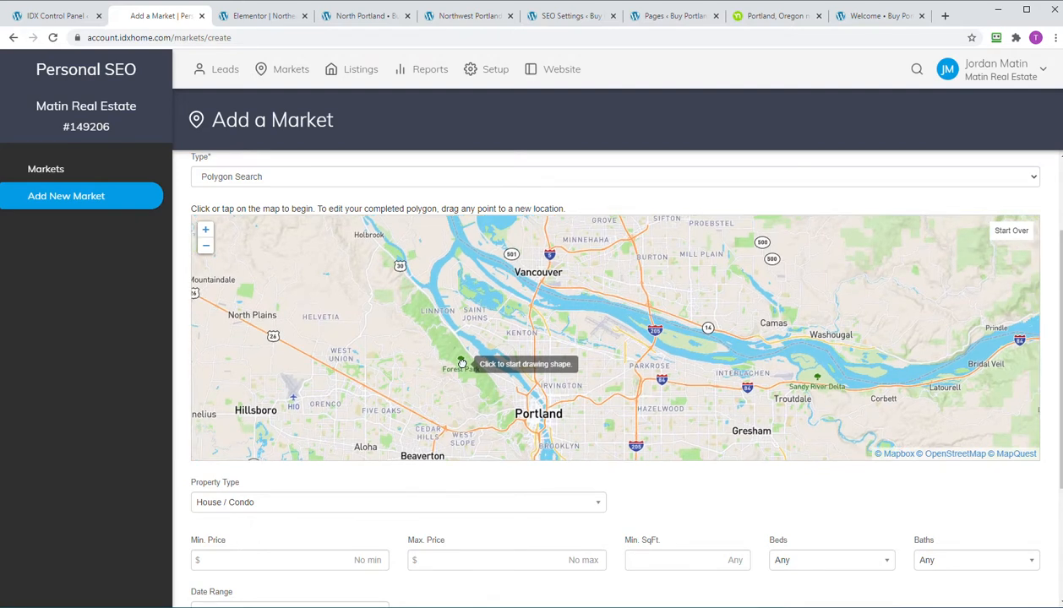
drag(512, 322, 507, 300)
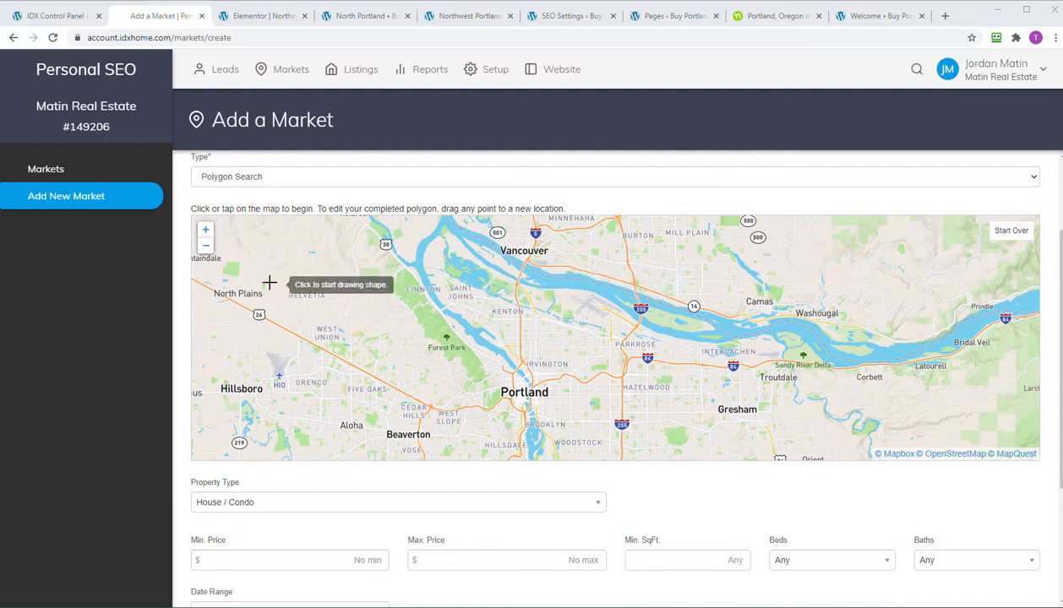
click(206, 245)
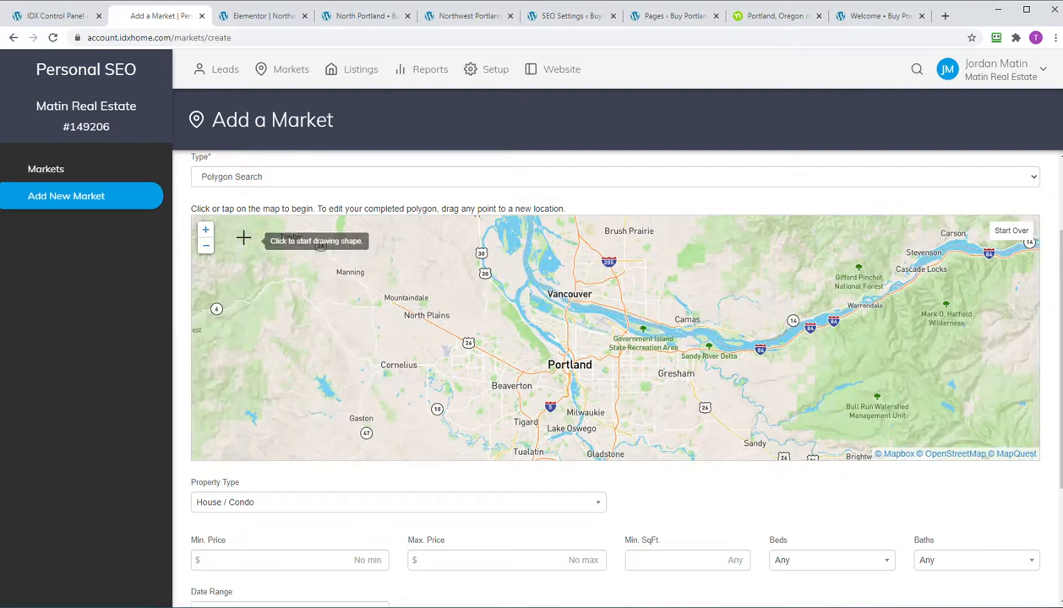
click(206, 229)
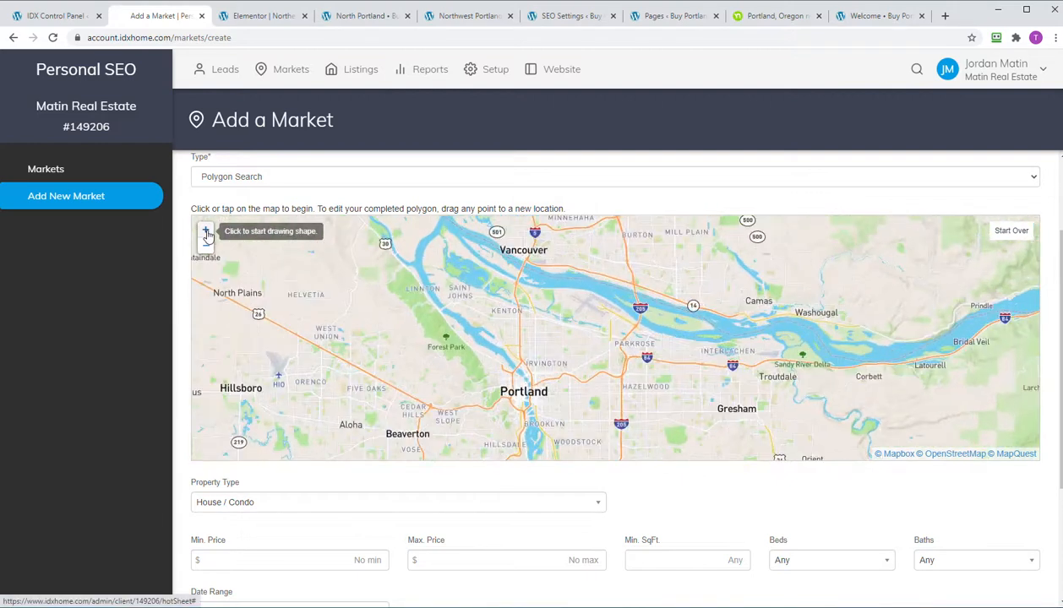
click(547, 320)
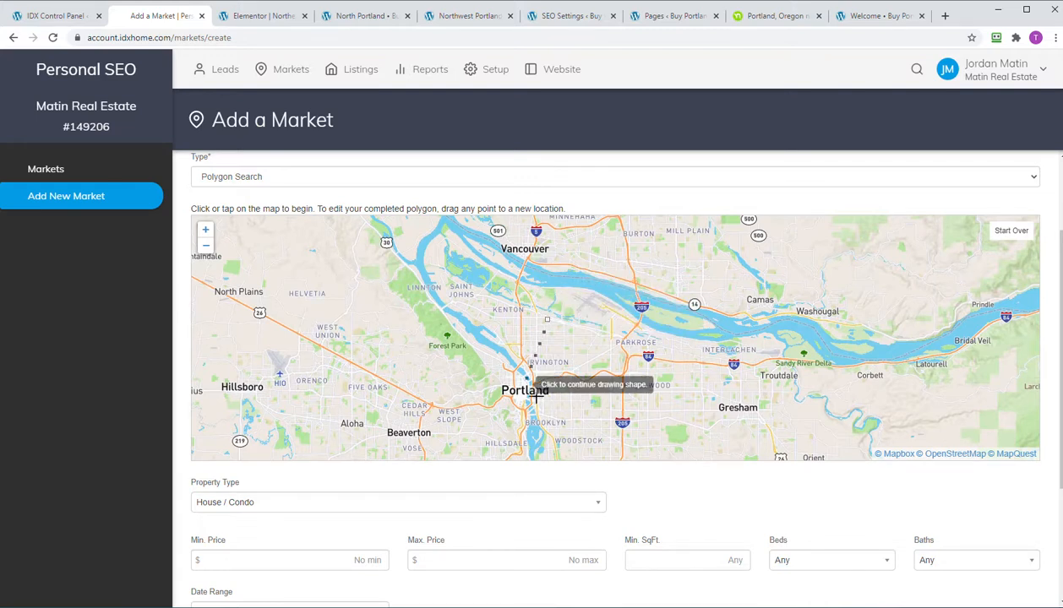
key(Escape)
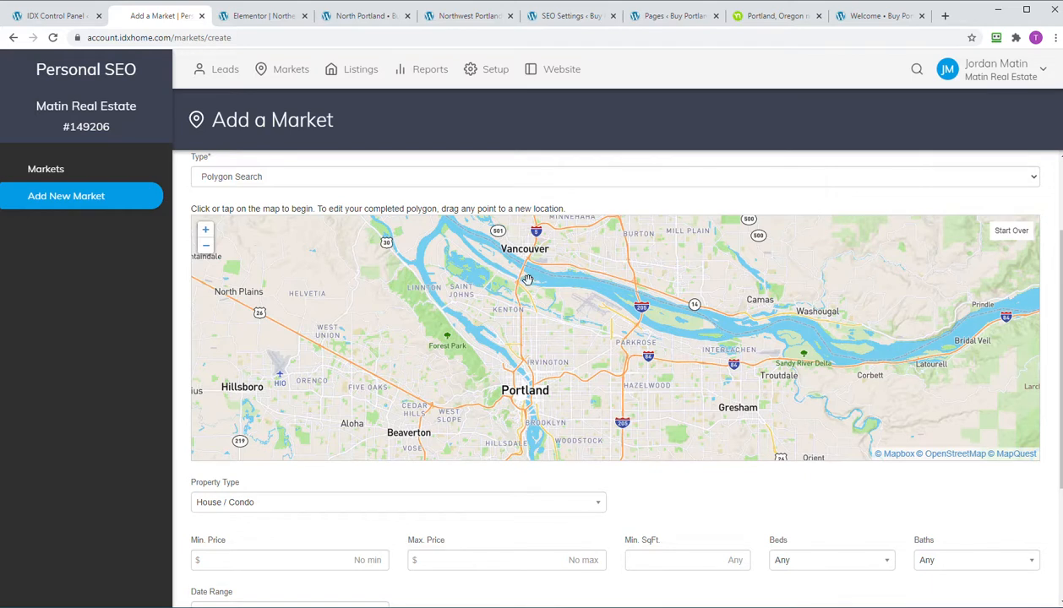
scroll(526, 281, up, 2)
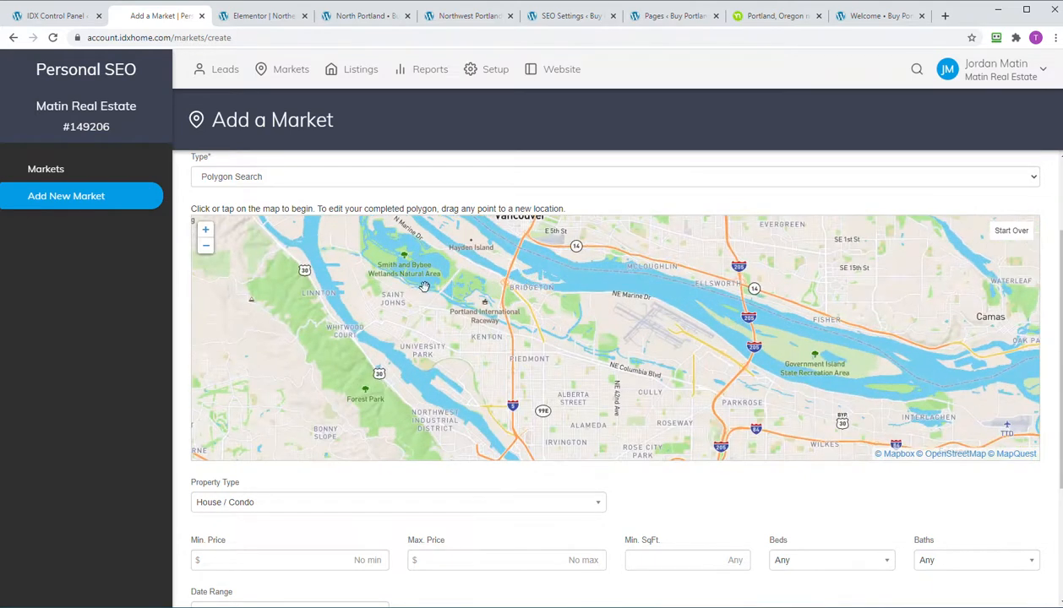
click(206, 245)
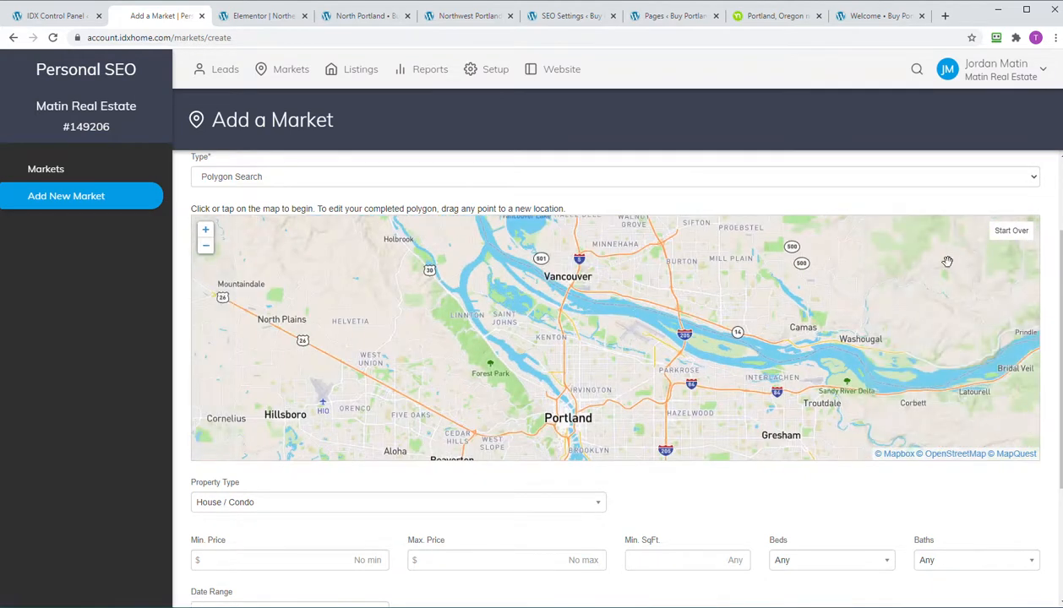
click(1012, 238)
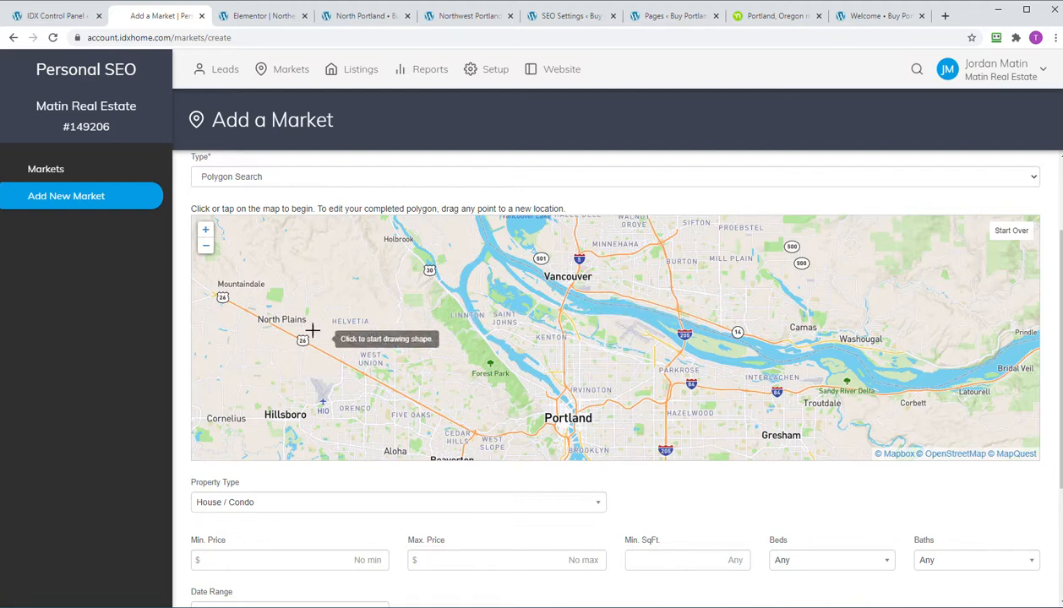
- Draw a closed five-point market polygon from the Columbia River below Vancouver to central Portland, east toward Gresham, and back along the river
click(573, 311)
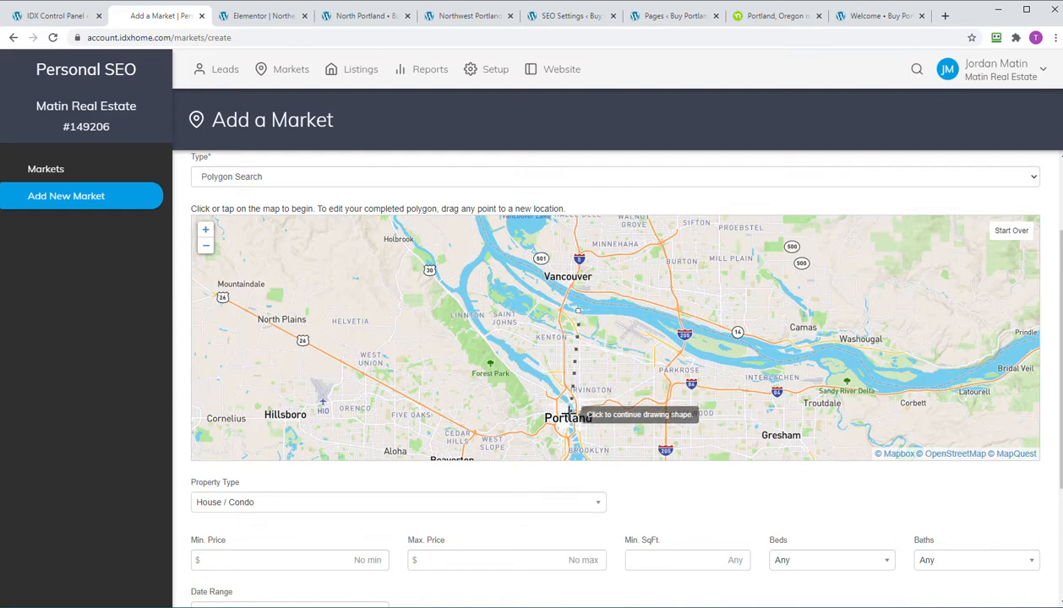
click(569, 412)
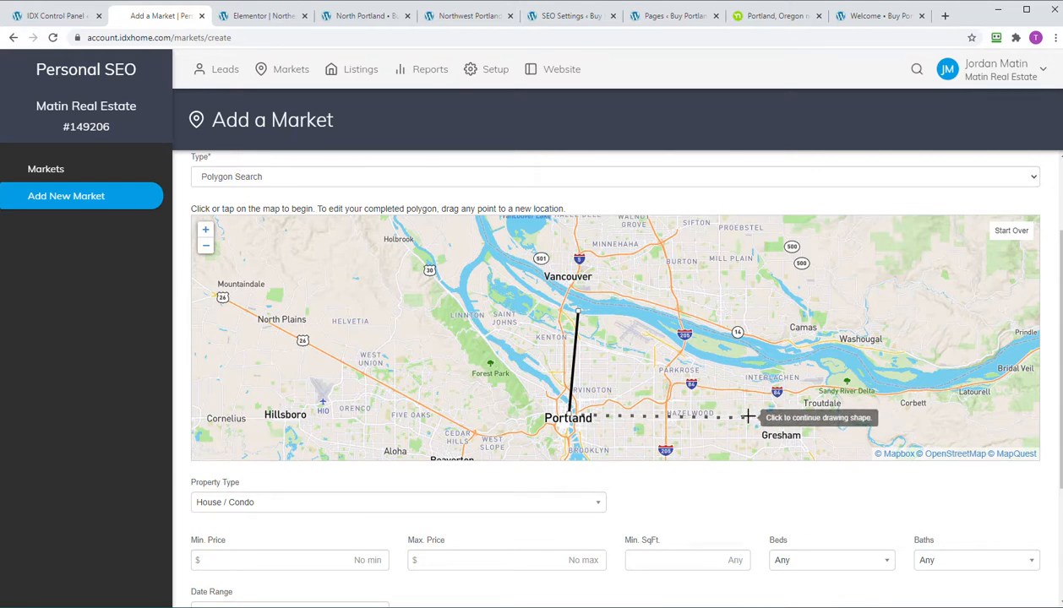
click(748, 416)
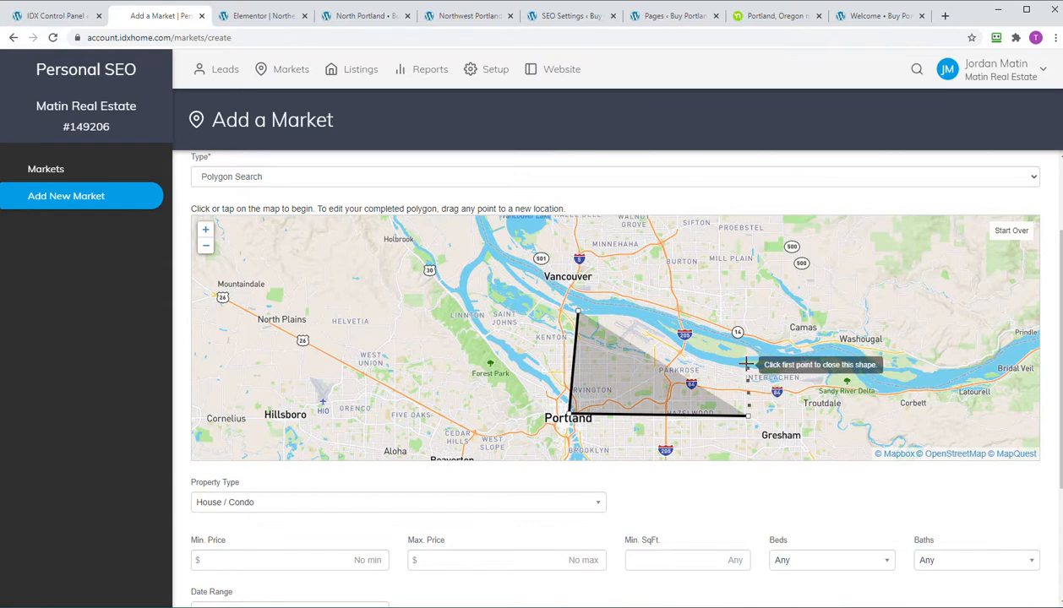
click(745, 364)
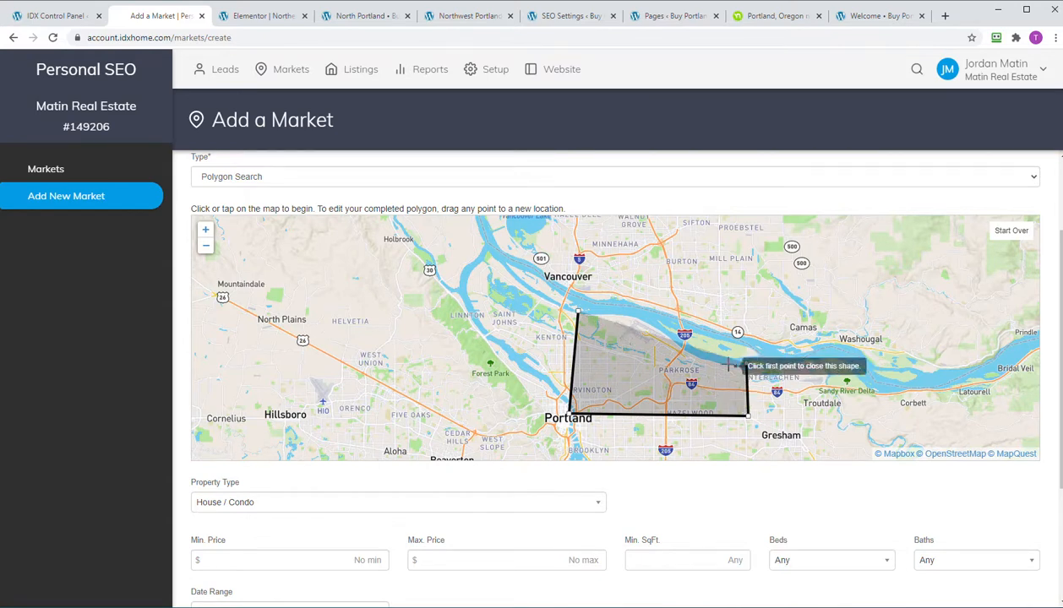
click(642, 313)
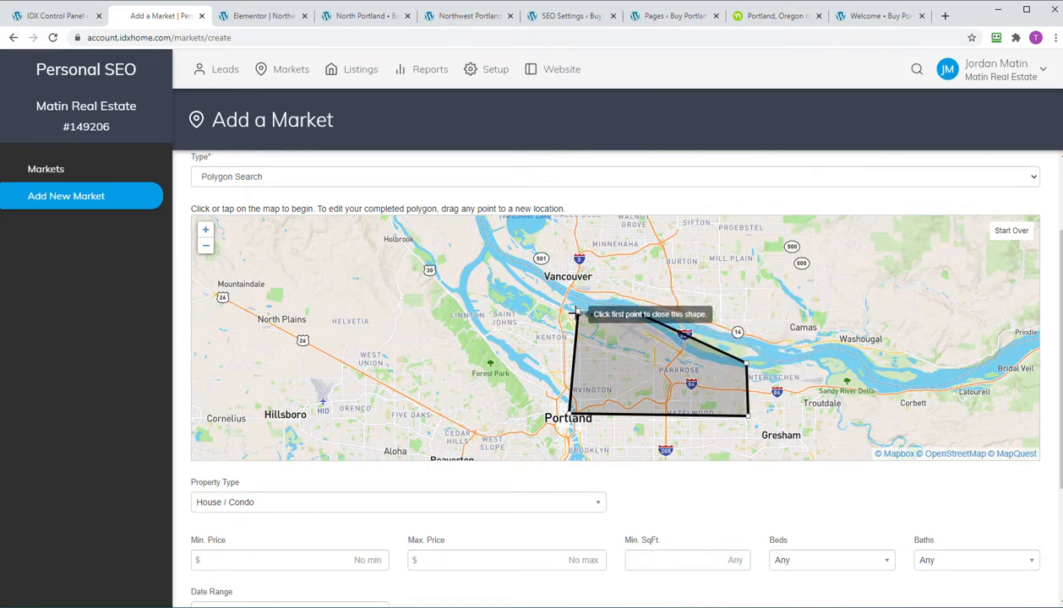
click(578, 312)
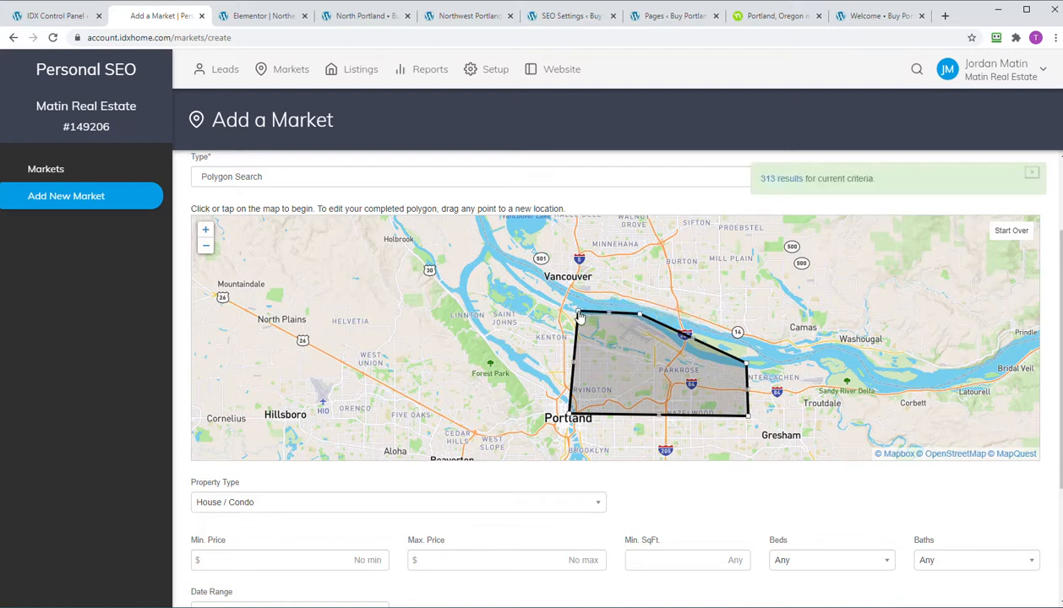
- Compare the drawn polygon with the Northeast Portland boundary on the matinrealestategroup.com map, and return to the market form
key(alt+Tab)
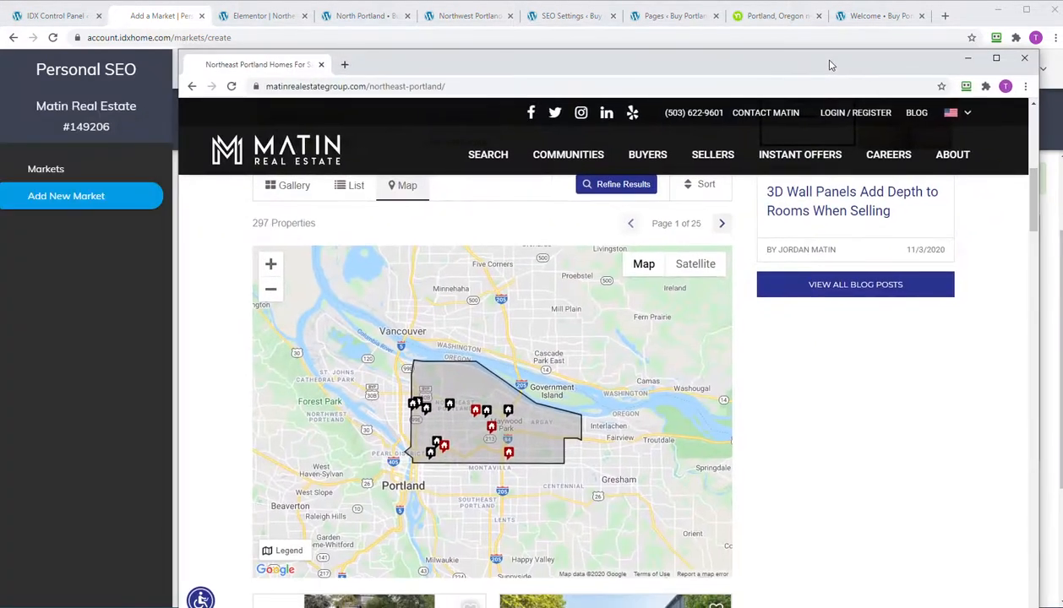
mouse_move(828, 60)
mouse_down()
mouse_move(0, 80)
mouse_move(78, 63)
mouse_move(621, 87)
mouse_move(645, 65)
mouse_move(489, 57)
mouse_move(608, 60)
mouse_up()
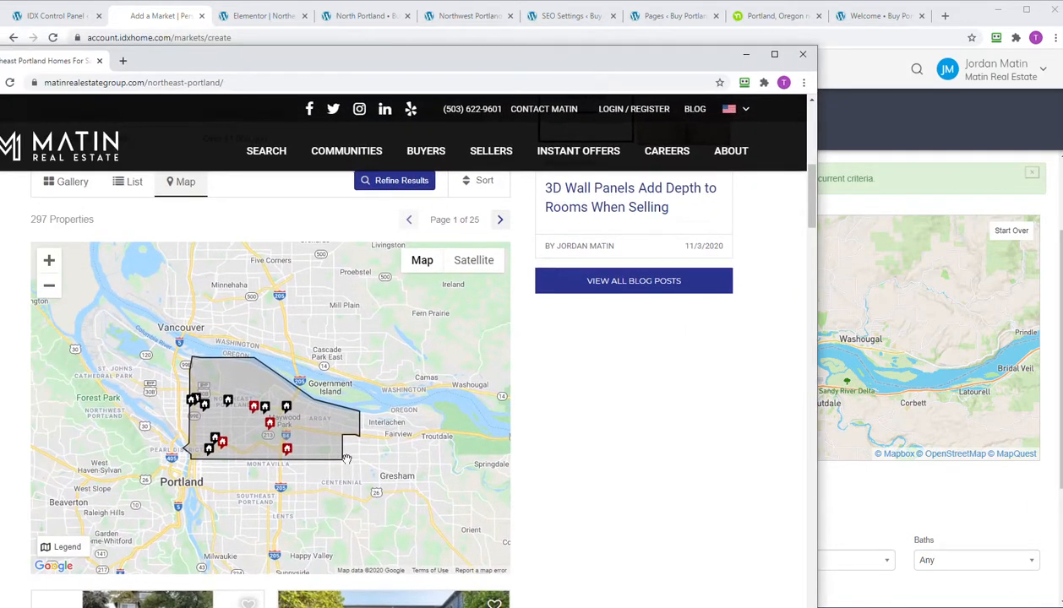
drag(648, 59, 0, 127)
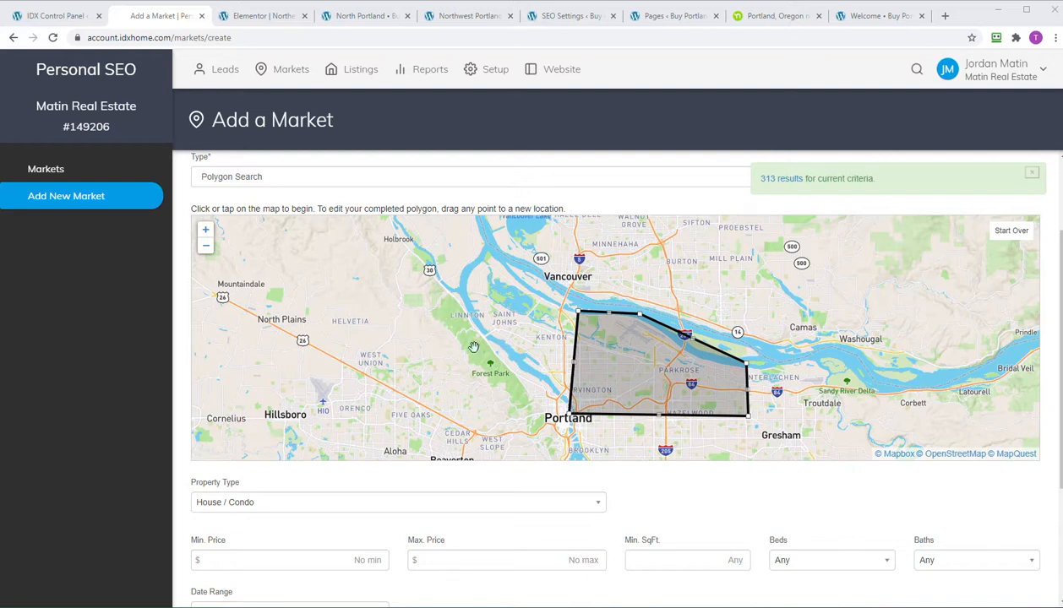
- Review the remaining search criteria and save the Northeast Portland market with its polygon
scroll(644, 422, down, 2)
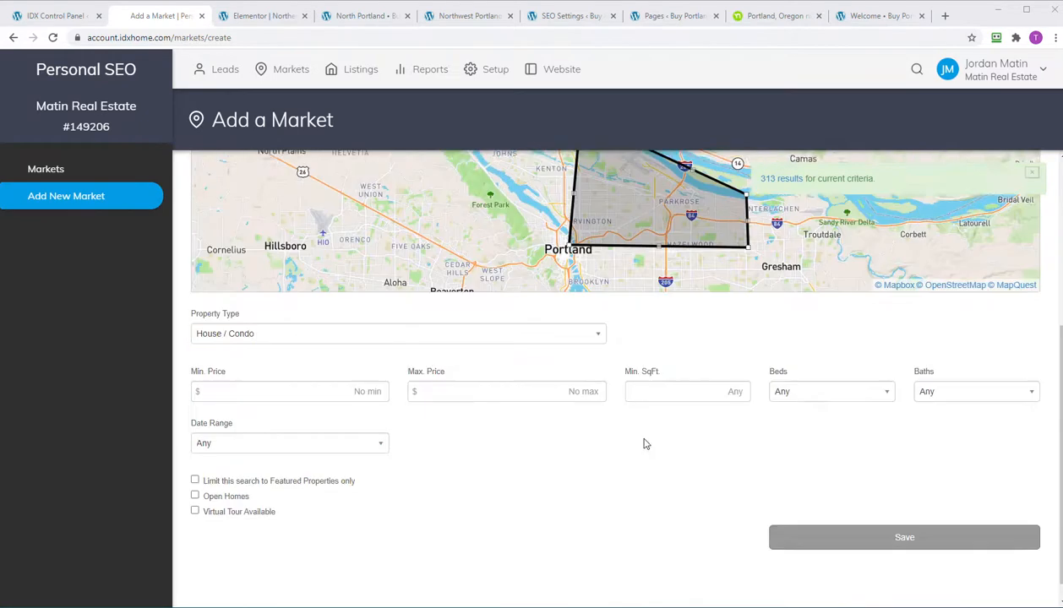
scroll(642, 355, up, 3)
scroll(406, 397, down, 2)
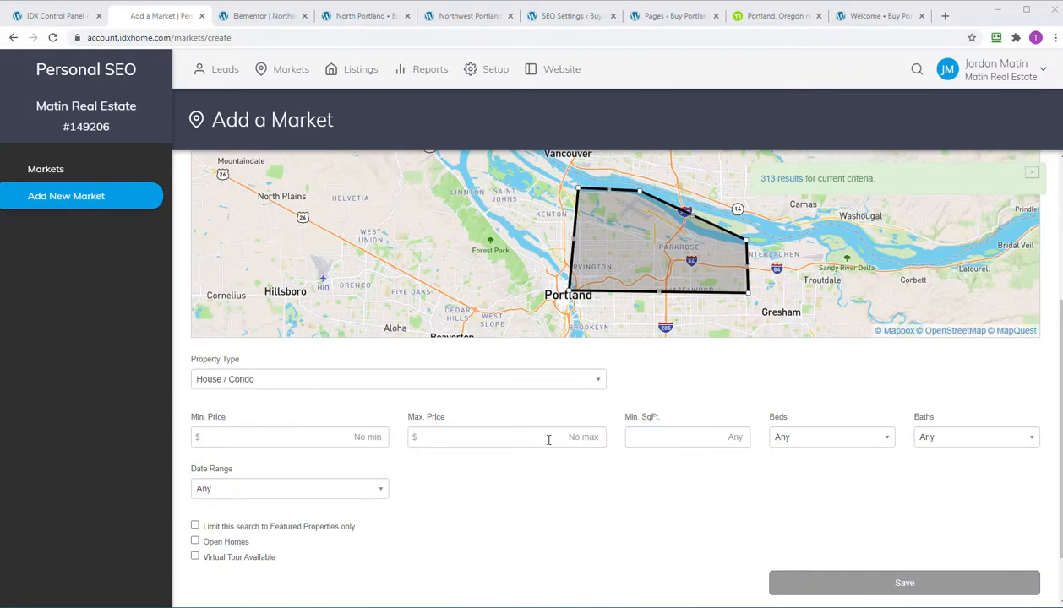
click(888, 591)
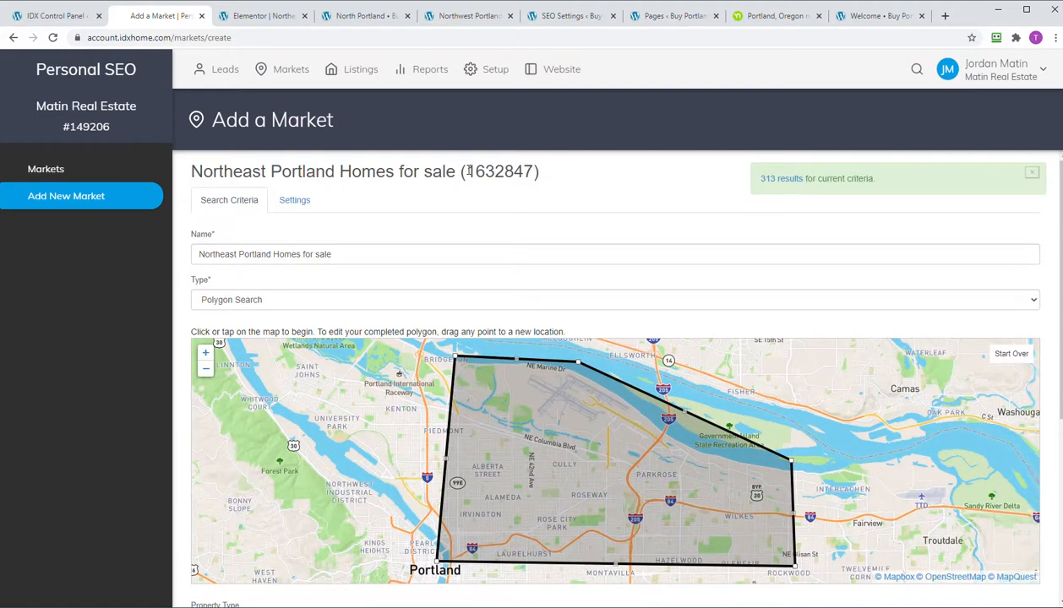
- Copy the saved market's ID 1632847 and paste it over the old ID in the Notepad listings shortcode
drag(470, 173, 537, 173)
key(ctrl+c)
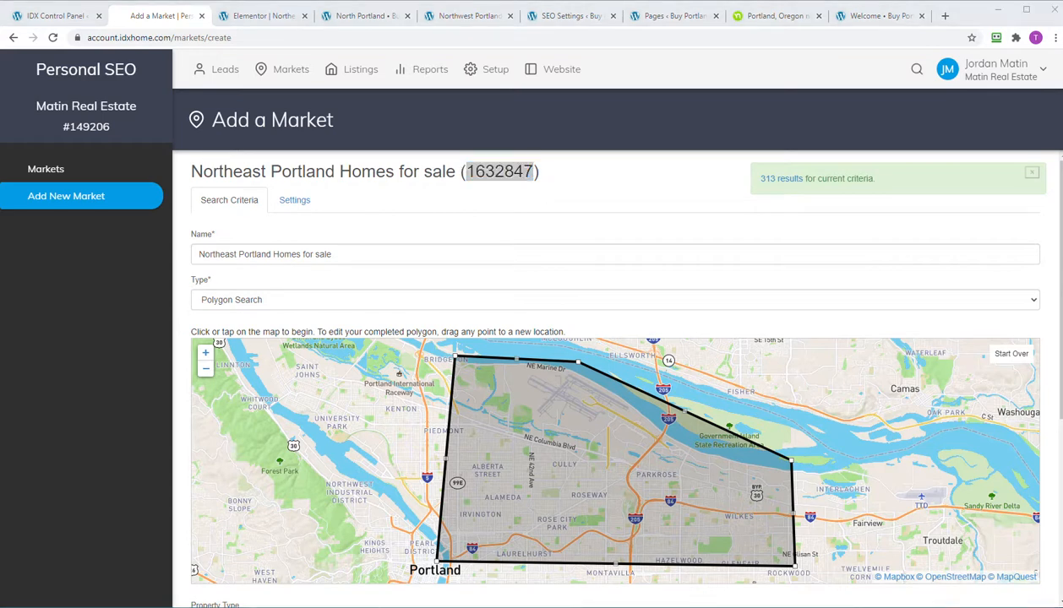
drag(0, 127, 384, 139)
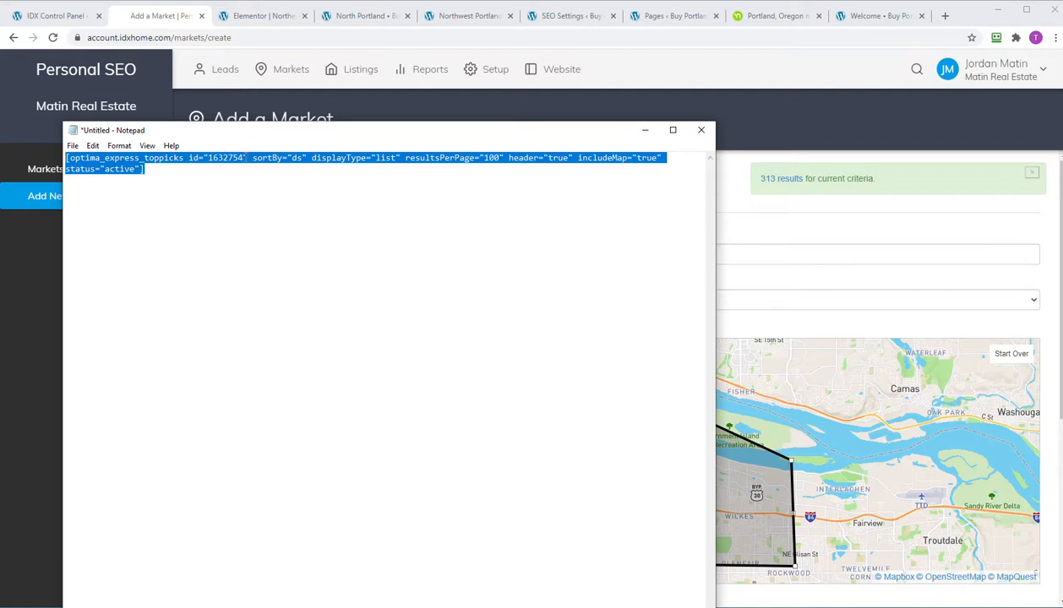
click(238, 158)
drag(243, 158, 218, 162)
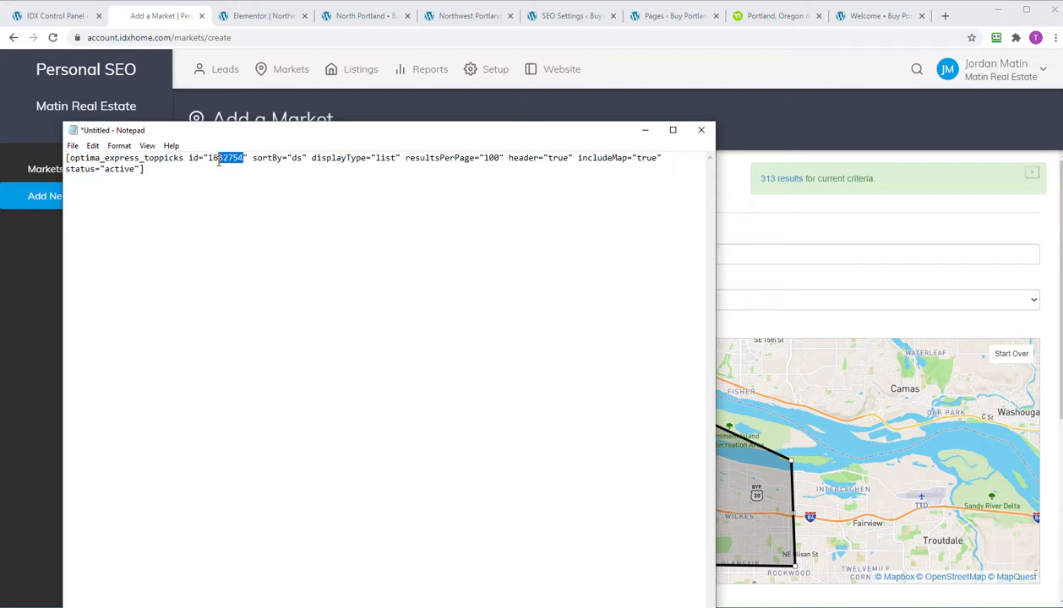
key(ctrl+v)
drag(284, 136, 0, 152)
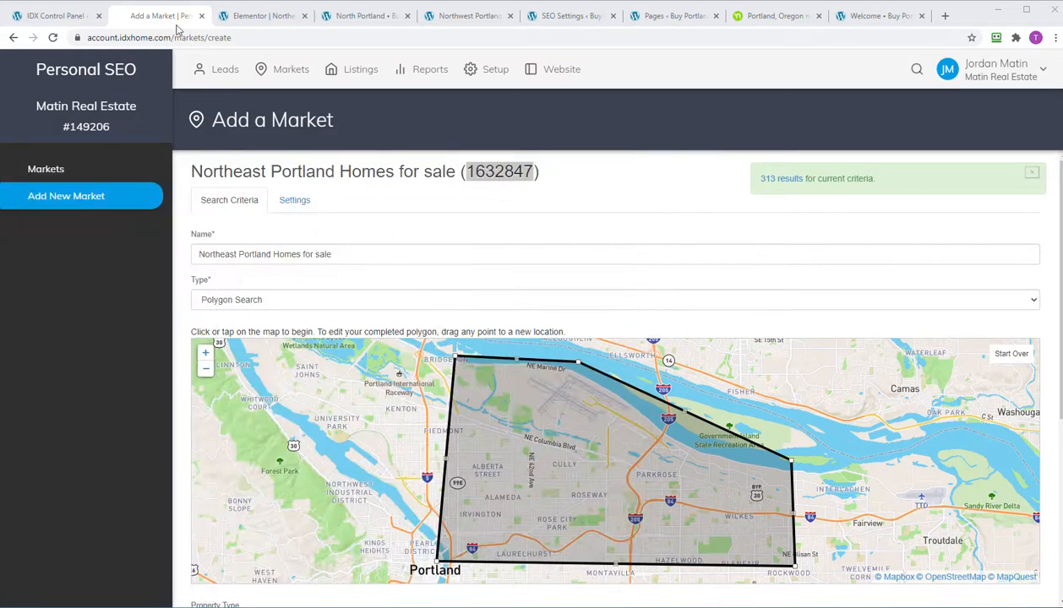
- Copy the saved Northeast Portland market's ID 1632847 again and return to the page's listings text block in Elementor
click(264, 21)
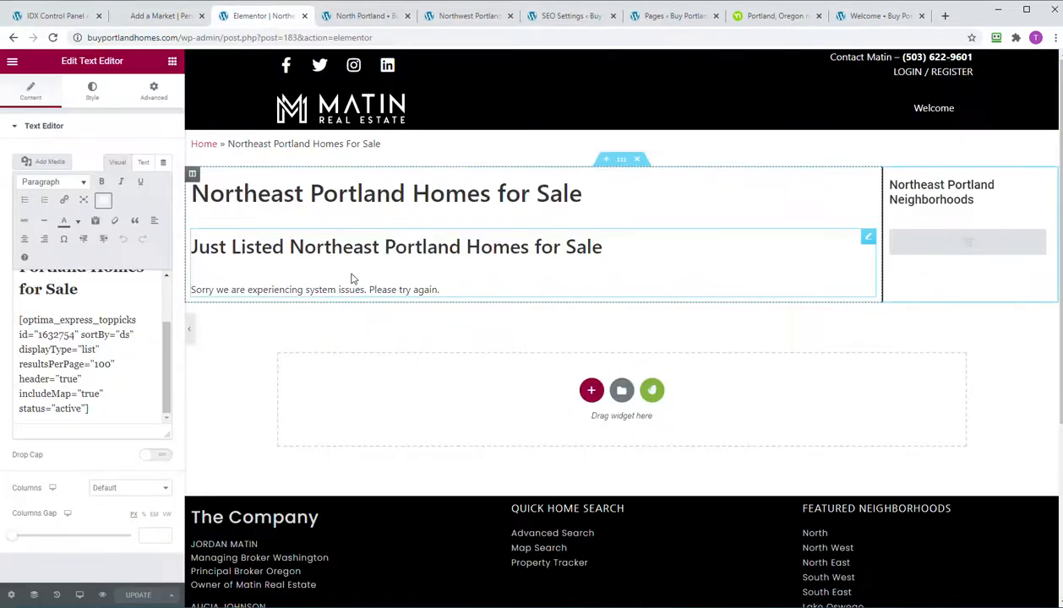
drag(89, 408, 15, 321)
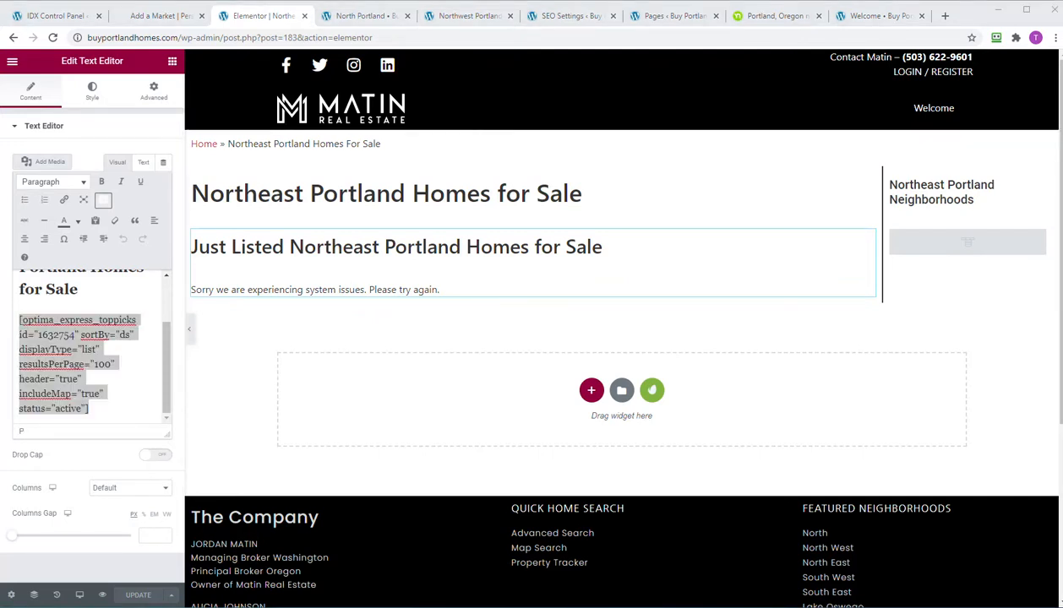
click(72, 332)
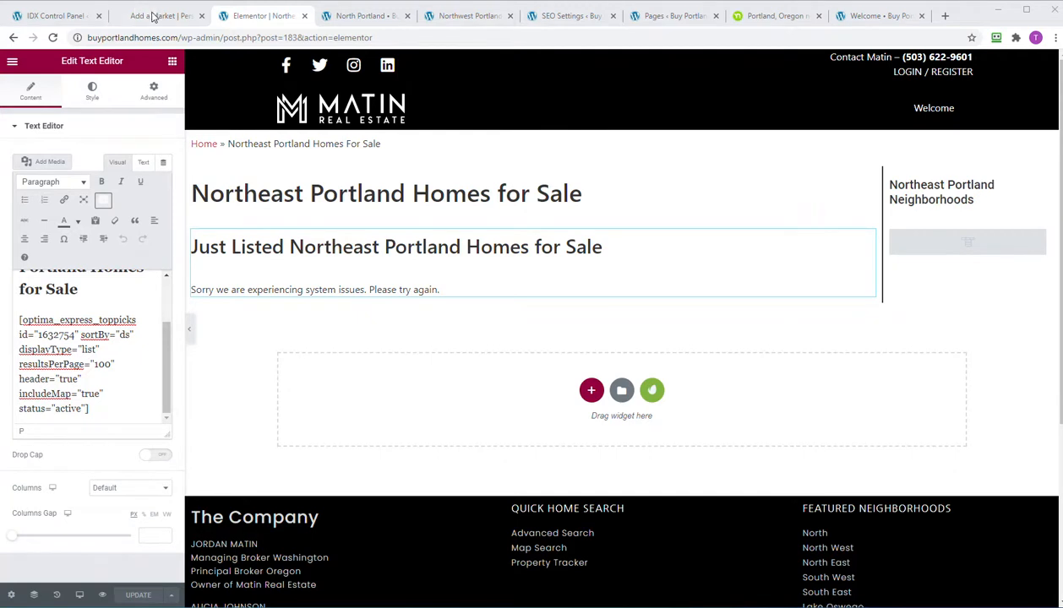
click(153, 16)
right_click(499, 171)
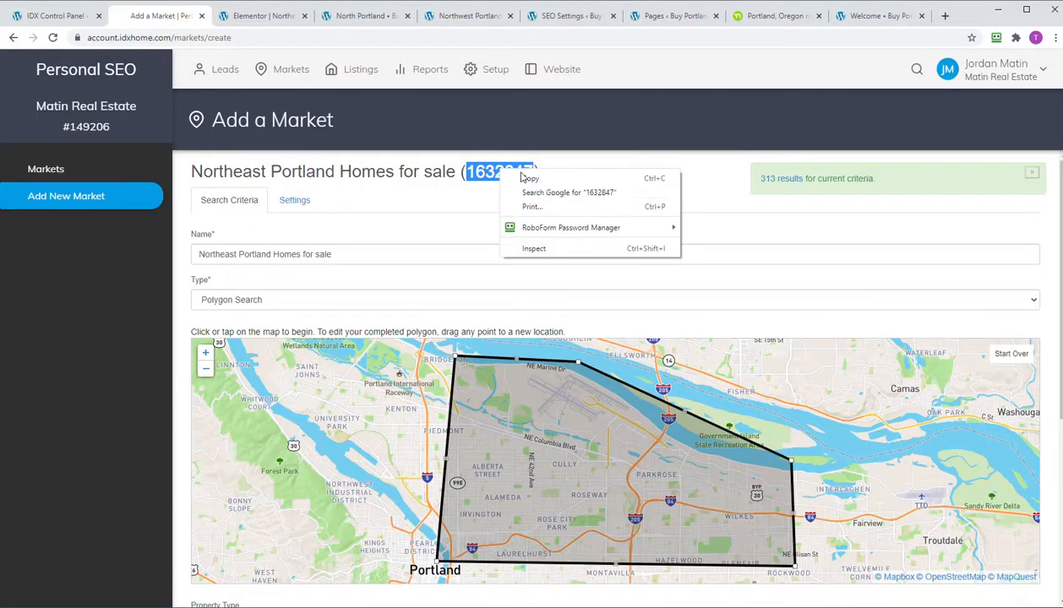
click(536, 176)
click(252, 19)
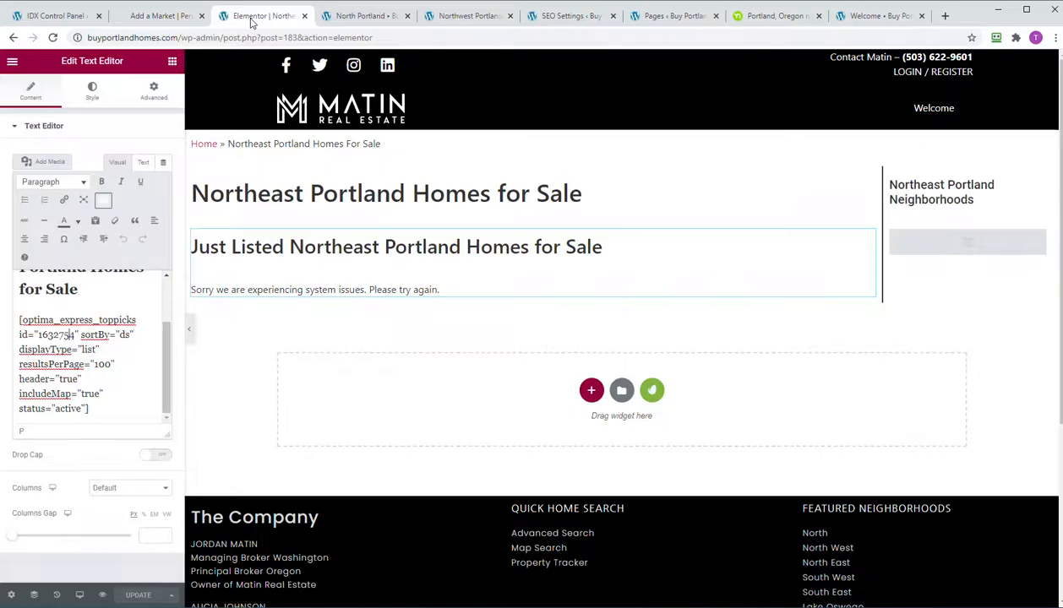
- Replace the old ID in the Northeast Portland page's listings shortcode with the copied market ID 1632847
click(75, 337)
key(BackSpace)
key(BackSpace)
key(BackSpace)
key(BackSpace)
key(BackSpace)
key(BackSpace)
key(BackSpace)
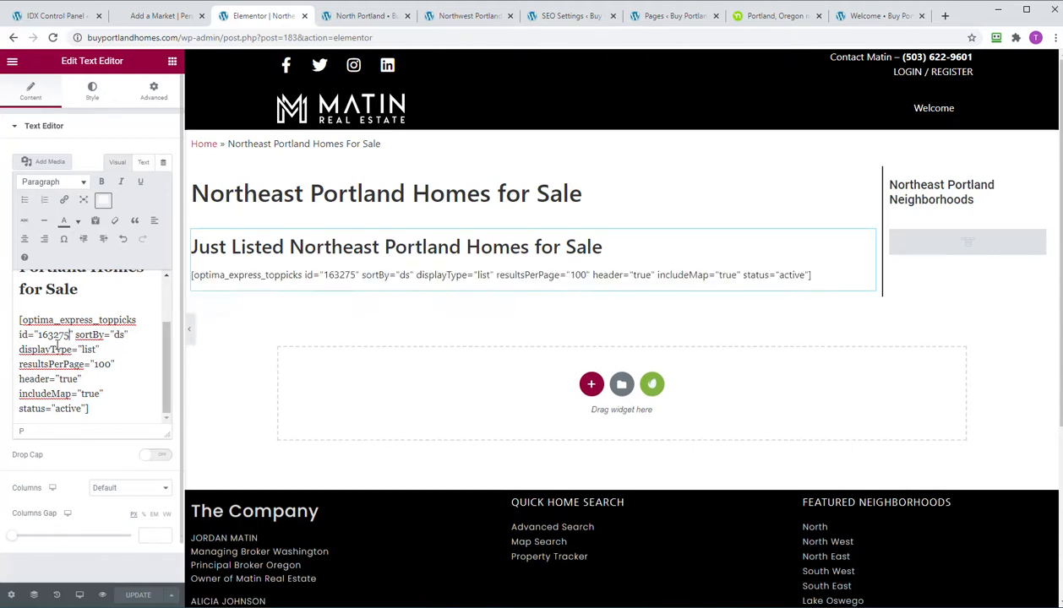
key(ctrl+v)
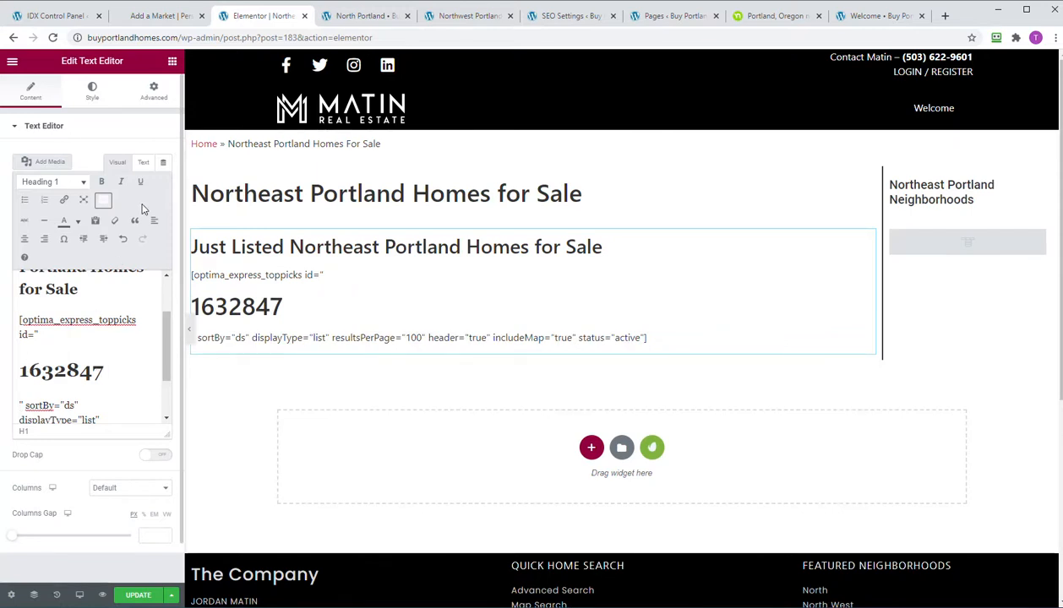
- Show the listings text block as HTML and remove the opening h1 tag before the market ID
click(143, 164)
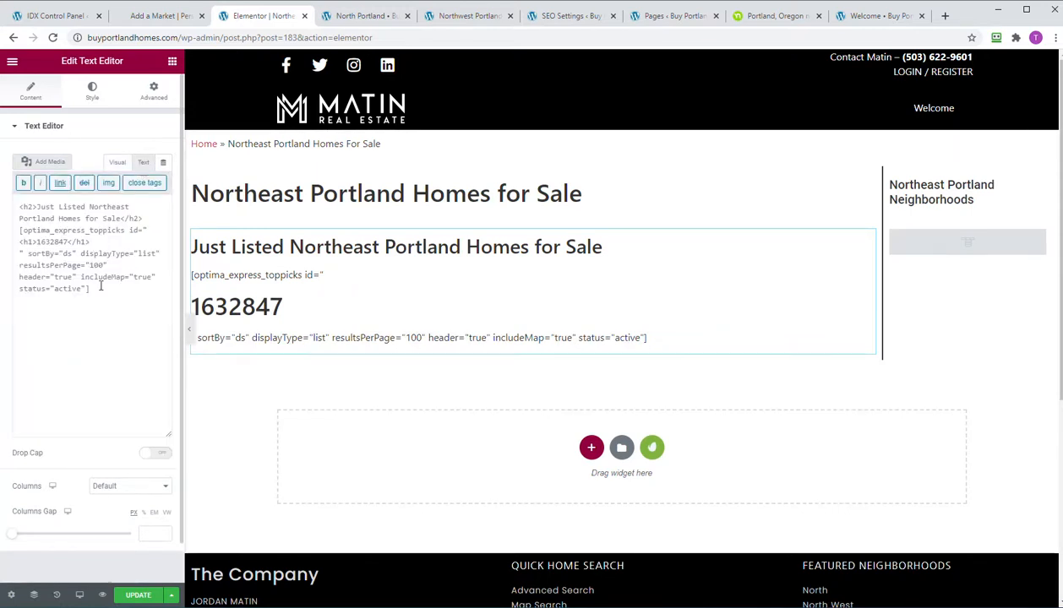
click(119, 163)
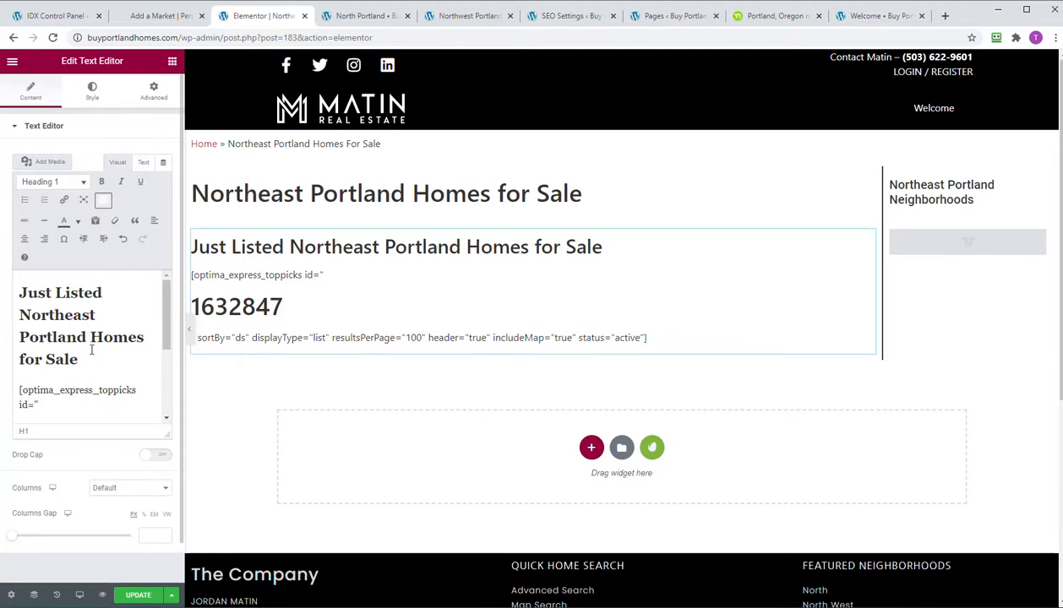
scroll(87, 348, down, 3)
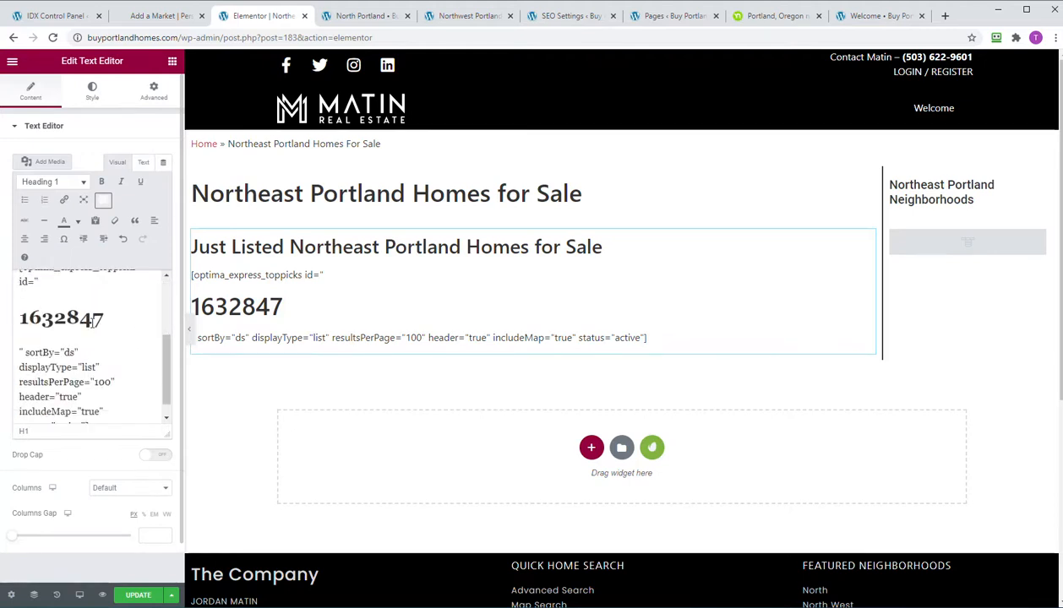
scroll(87, 316, up, 2)
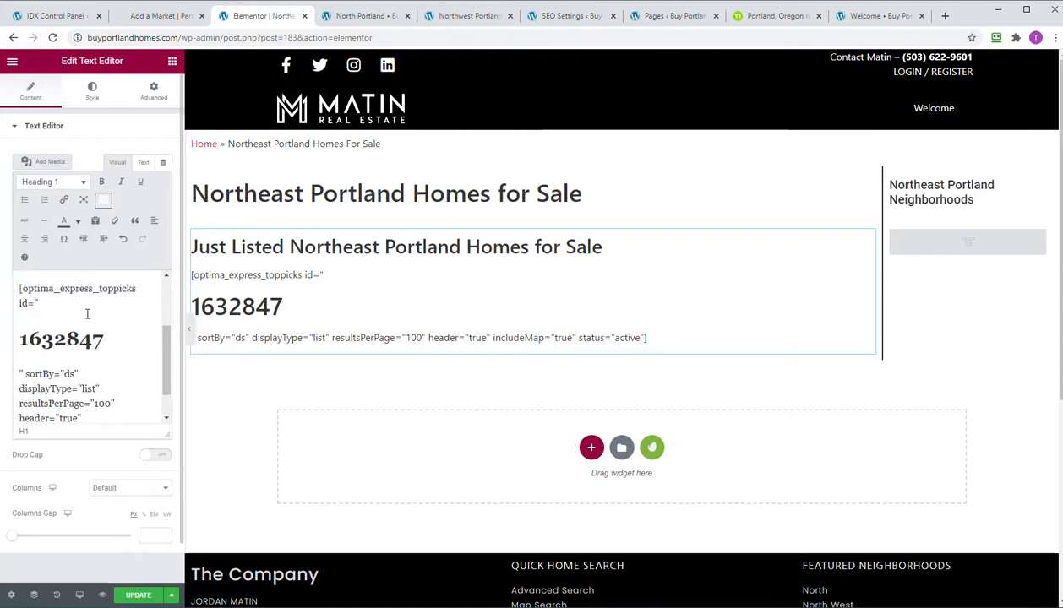
click(143, 162)
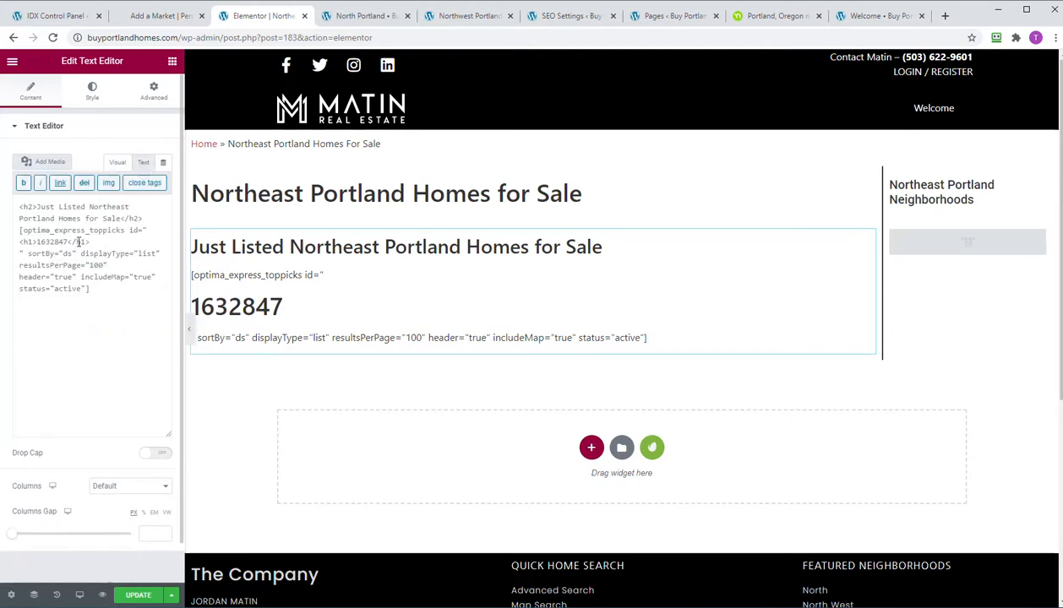
click(34, 241)
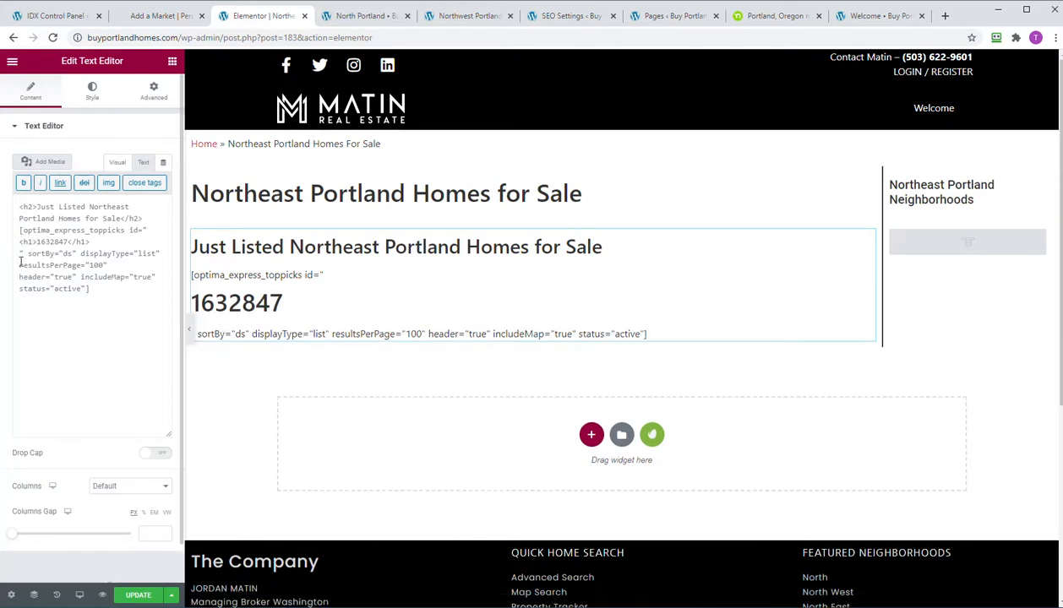
key(BackSpace)
key(BackSpace)
key(BackSpace)
key(BackSpace)
- Remove the closing h1 tag and the stray line breaks so the shortcode reads id="1632847" without spaces
key(Right)
key(Right)
key(Right)
key(Right)
key(Right)
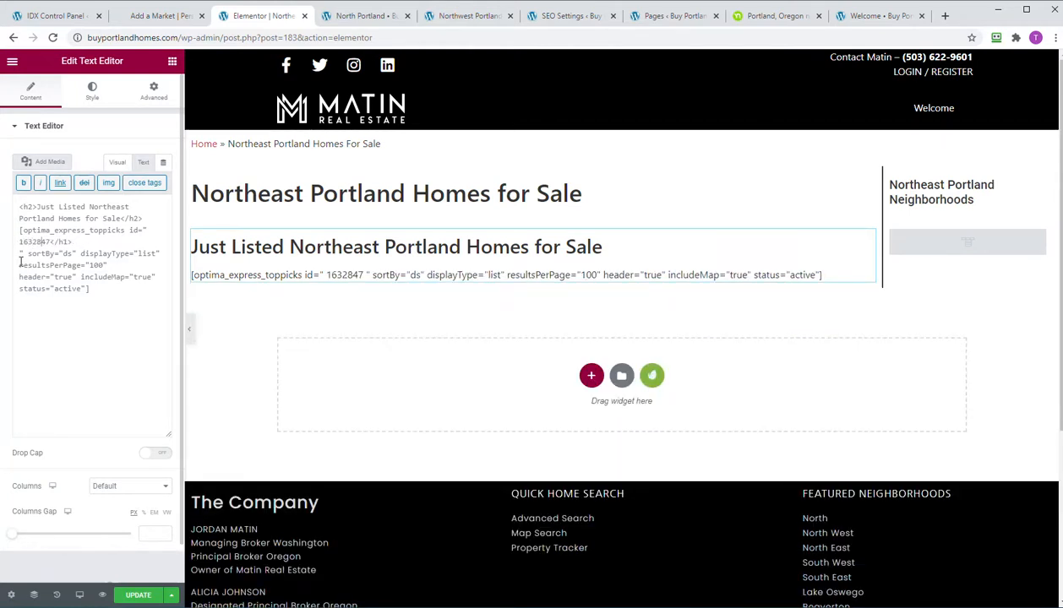
key(Delete)
key(Delete)
key(Delete)
key(Delete)
key(Delete)
key(Delete)
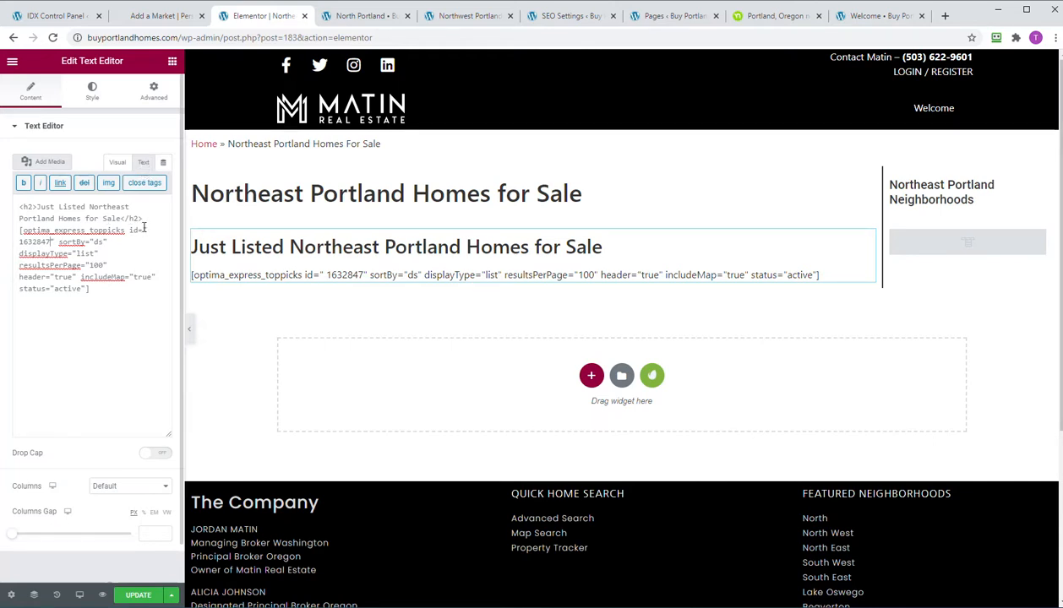
drag(147, 230, 48, 243)
key(ctrl+v)
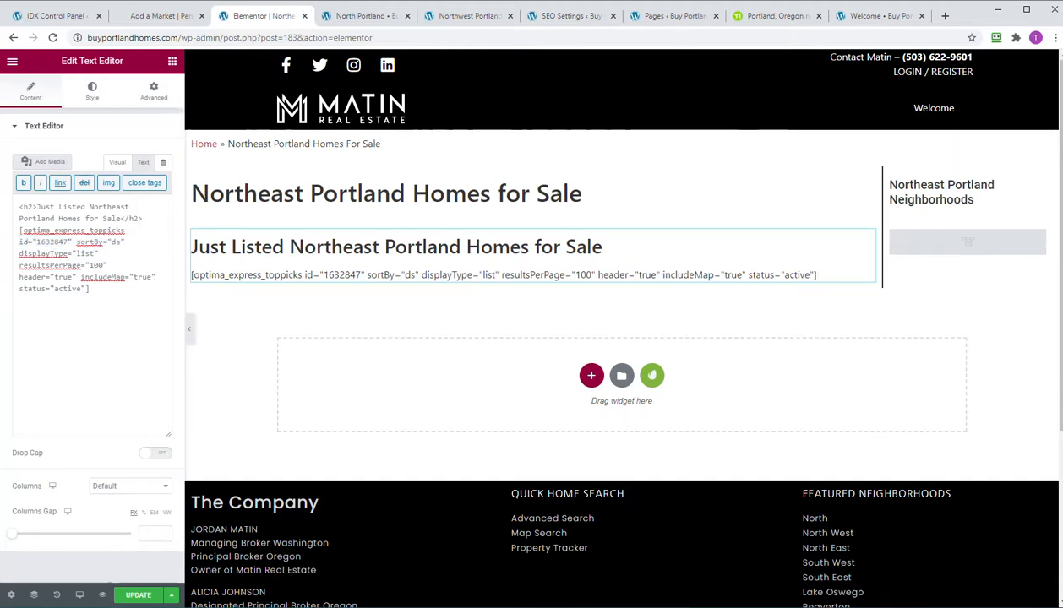
- Check the page's listings shortcode against the Notepad copy and the saved market's ID
key(alt+Tab)
drag(66, 205, 339, 181)
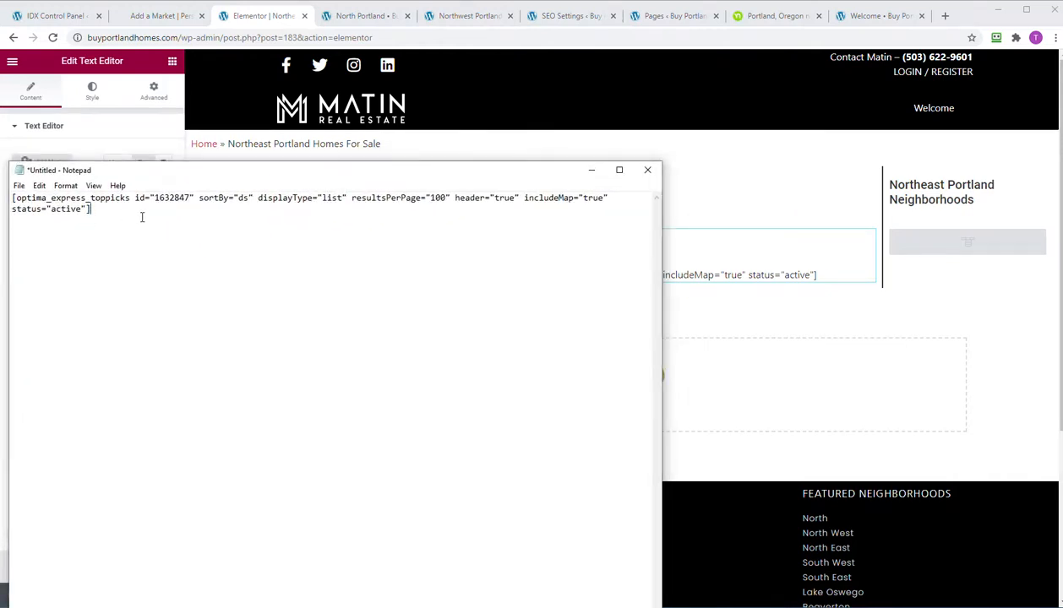
key(ctrl+a)
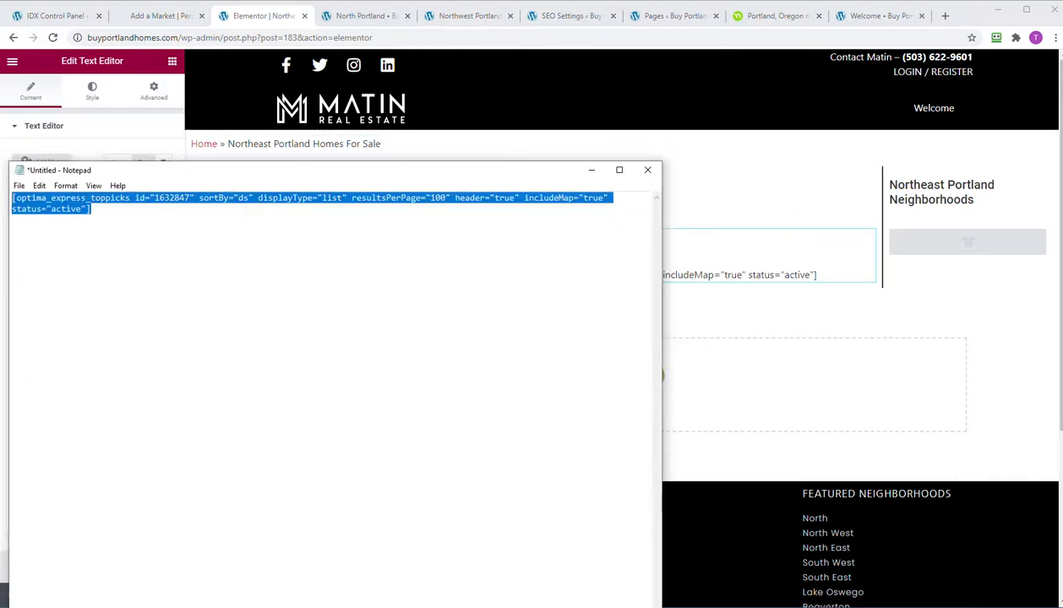
drag(250, 172, 0, 177)
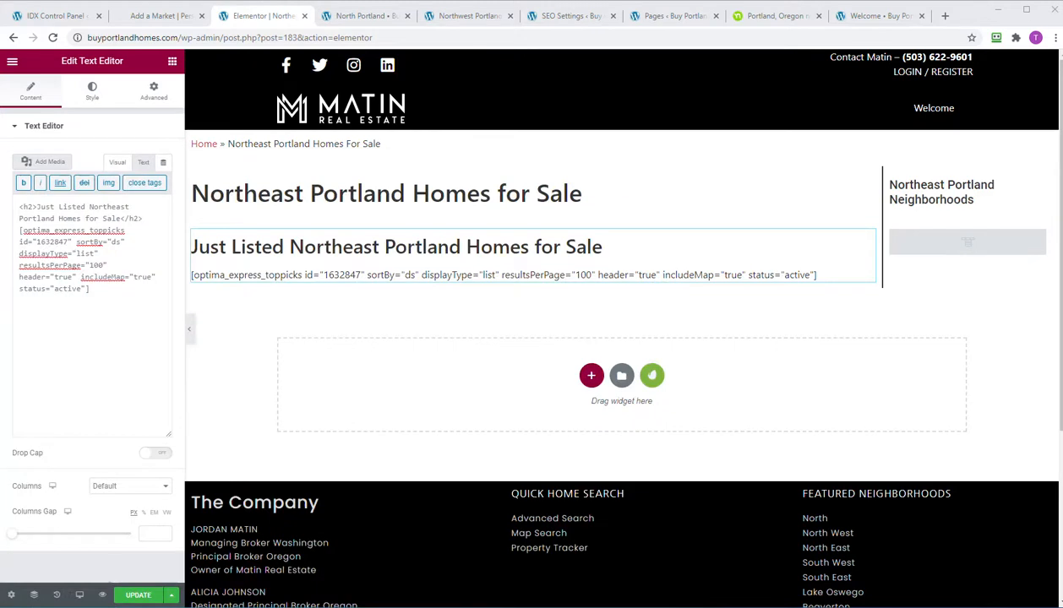
drag(90, 289, 20, 230)
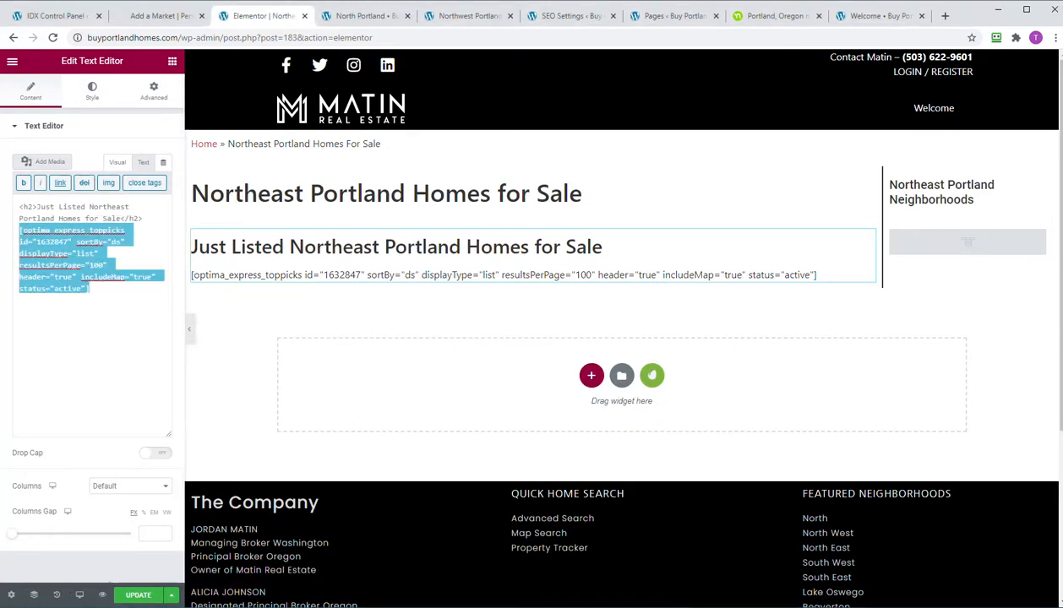
click(64, 327)
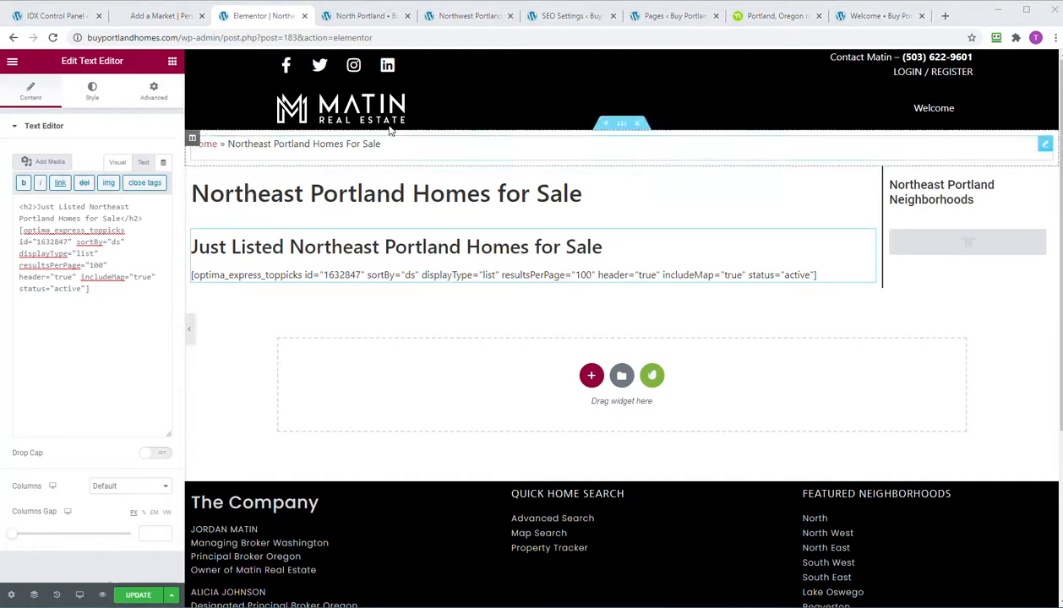
click(163, 16)
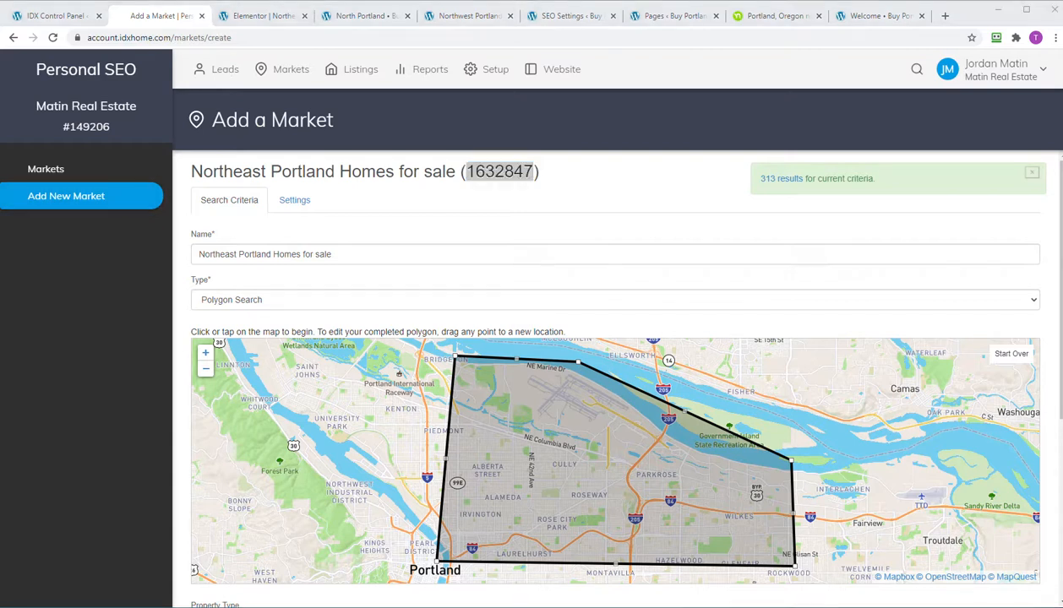
click(241, 21)
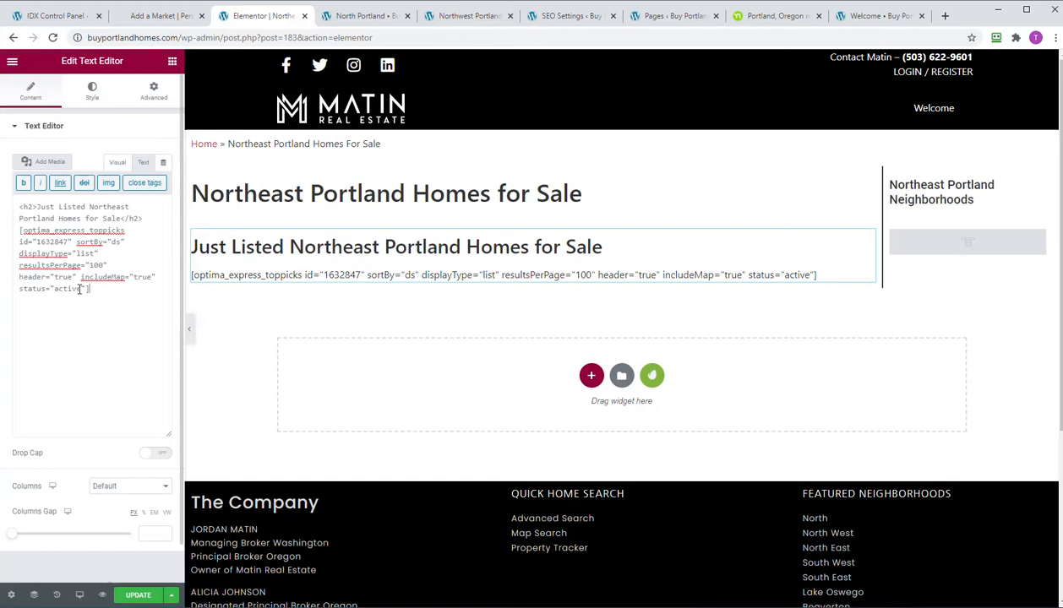
- Update the Northeast Portland page, view it live, and compare it with the North Portland page
click(149, 601)
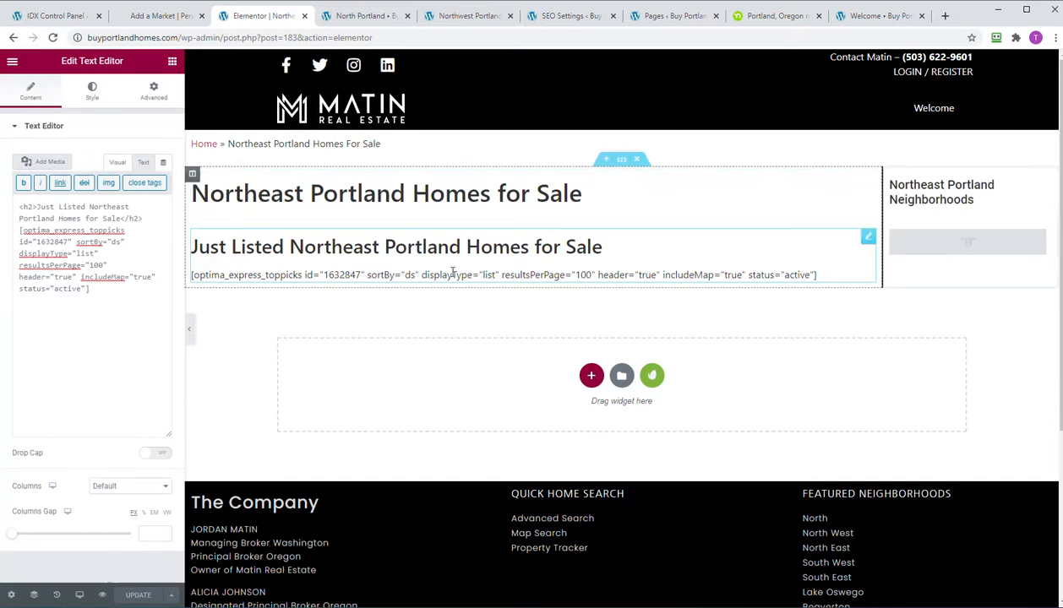
click(12, 66)
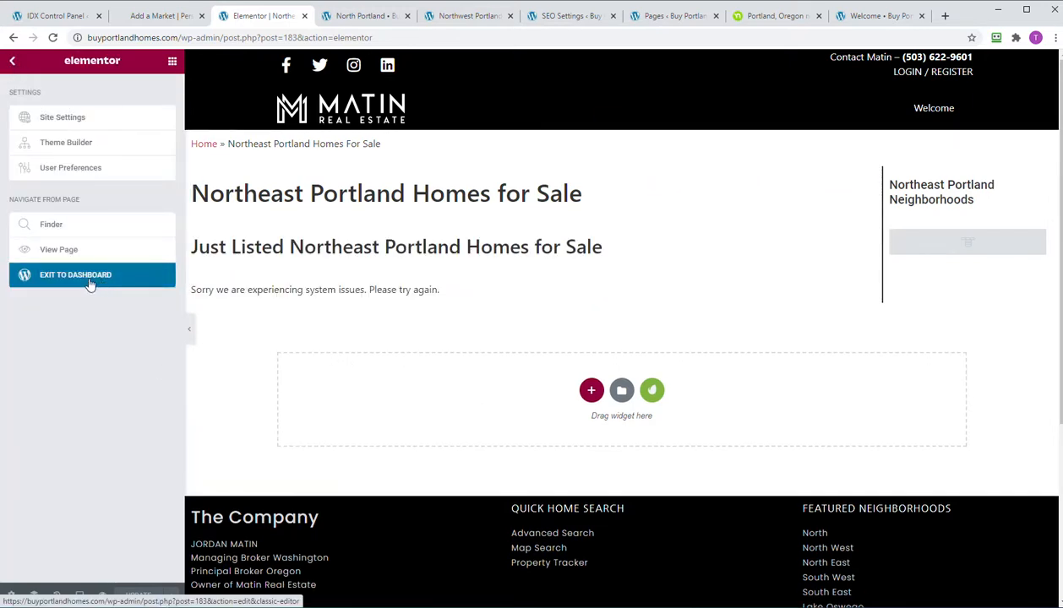
click(75, 256)
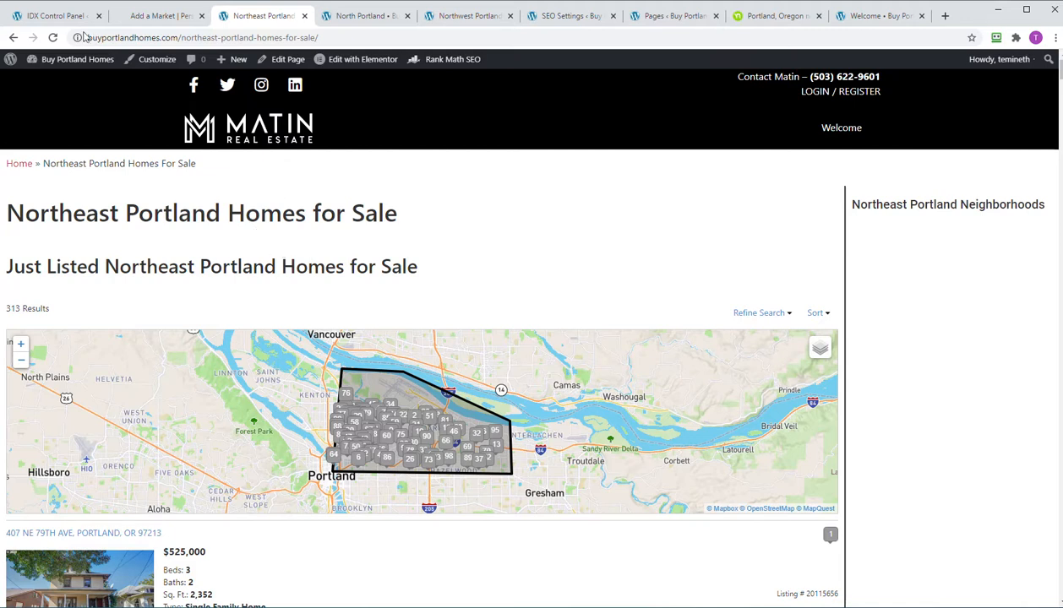
click(354, 19)
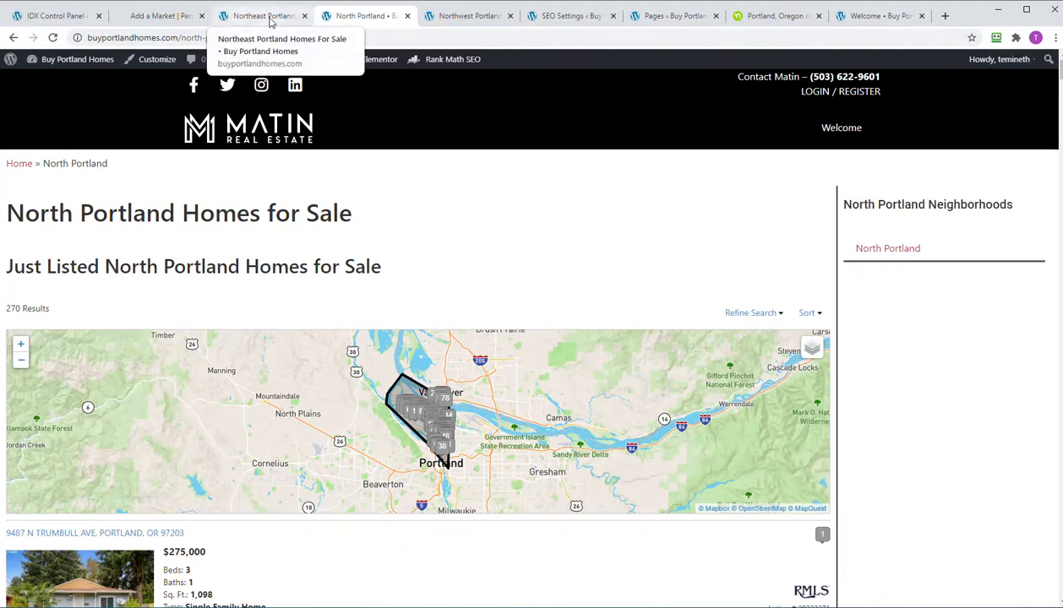
- Add the Northeast Portland Homes For Sale page to the Northeast menu in the WordPress menu settings
click(673, 17)
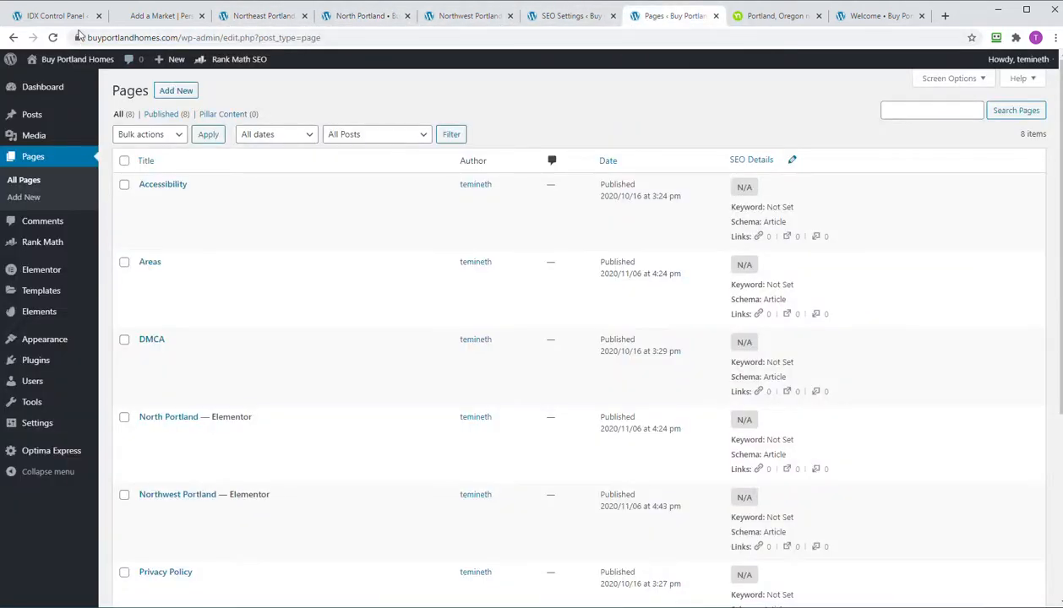
mouse_move(44, 87)
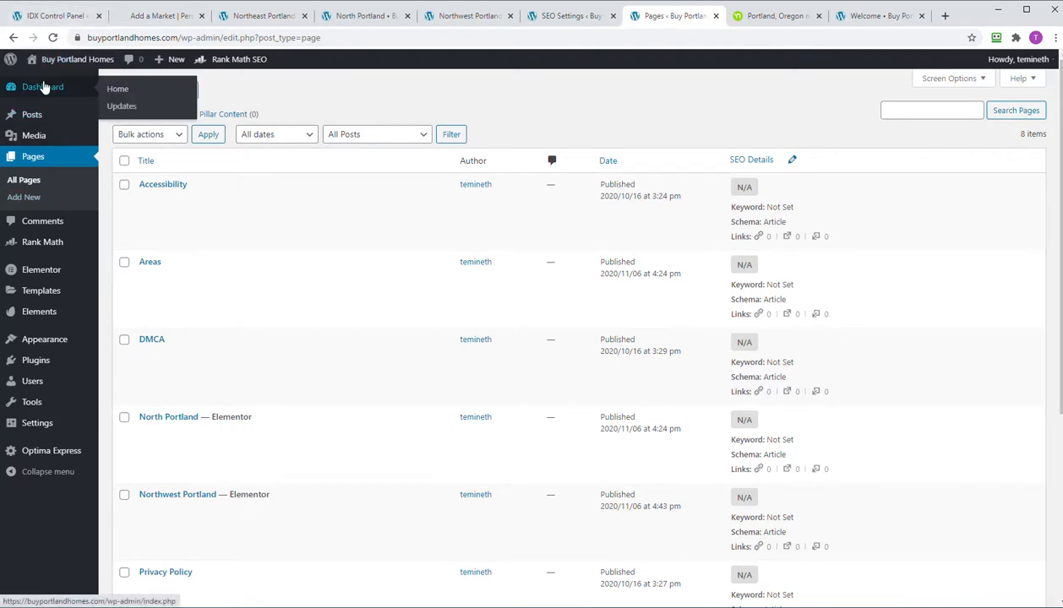
click(257, 16)
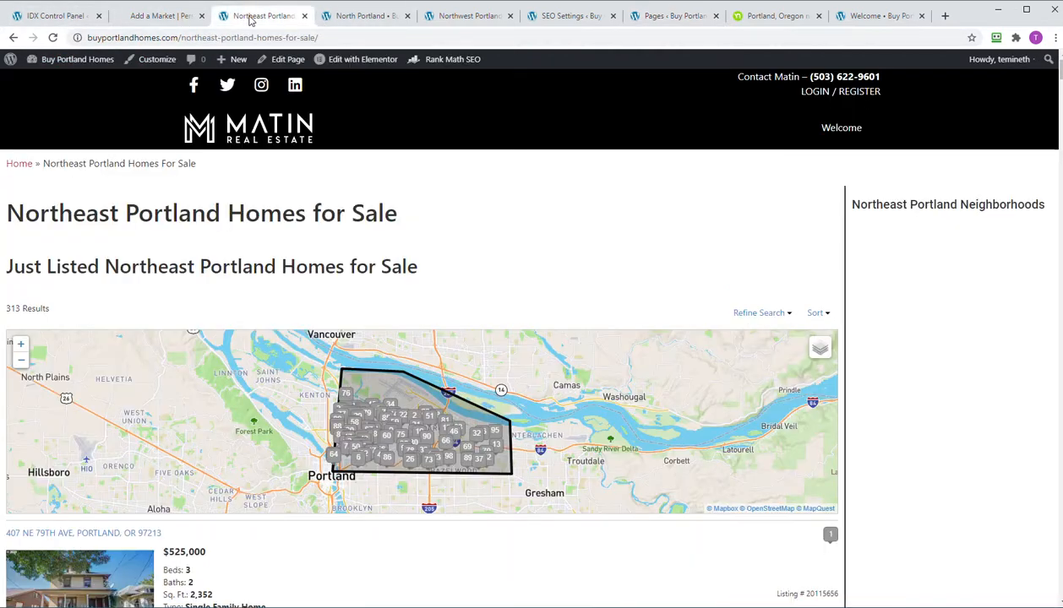
mouse_move(66, 62)
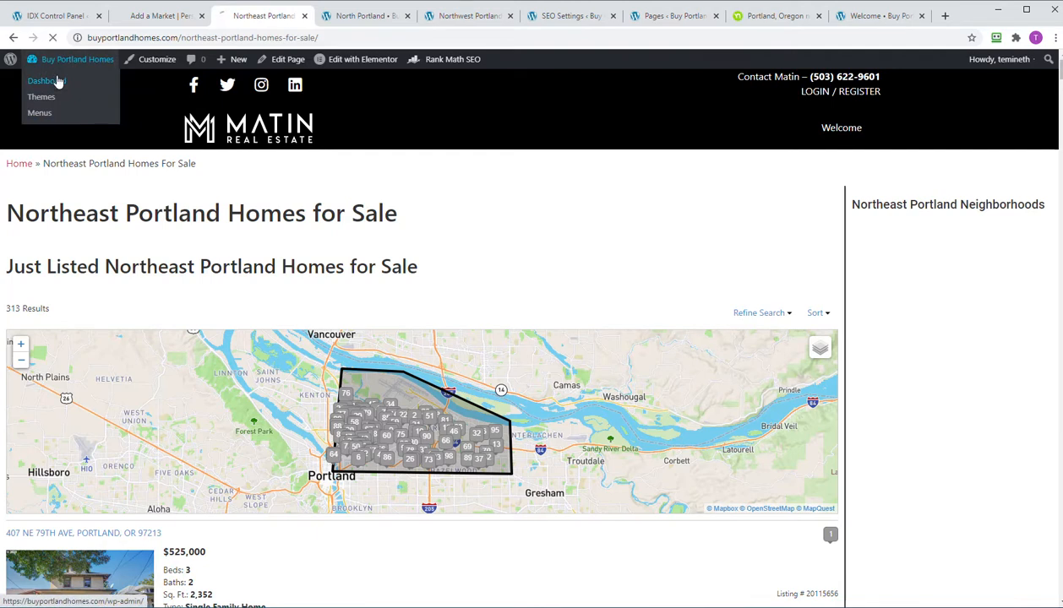
click(53, 81)
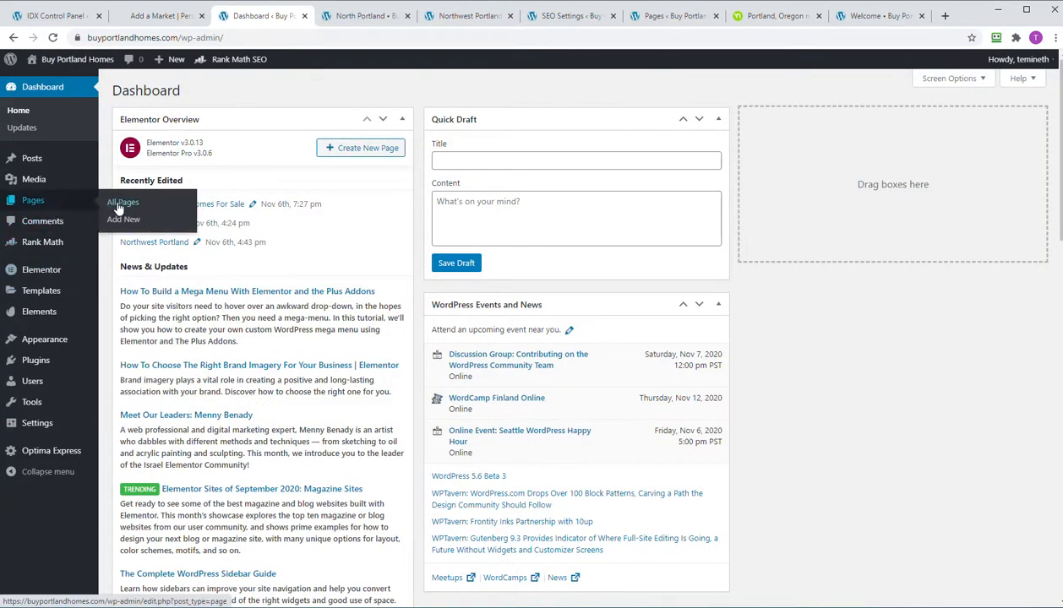
mouse_move(57, 342)
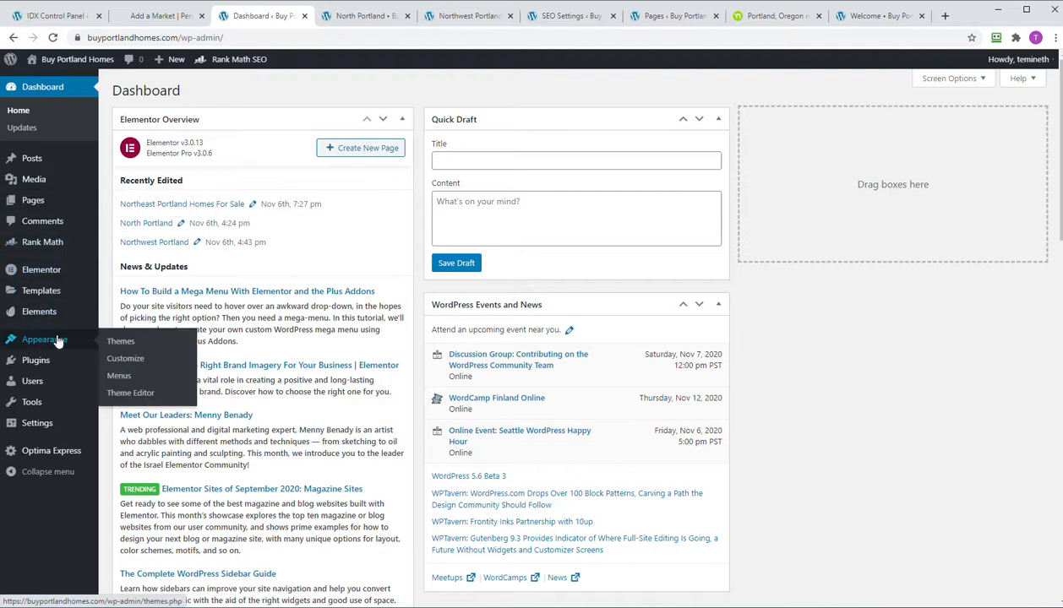
click(114, 375)
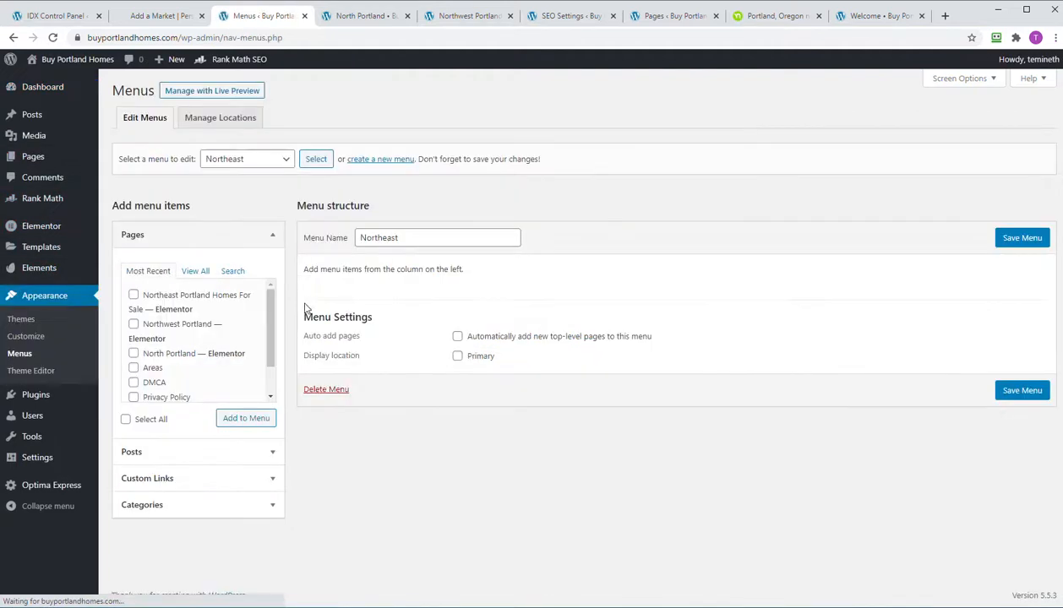
click(132, 295)
click(246, 418)
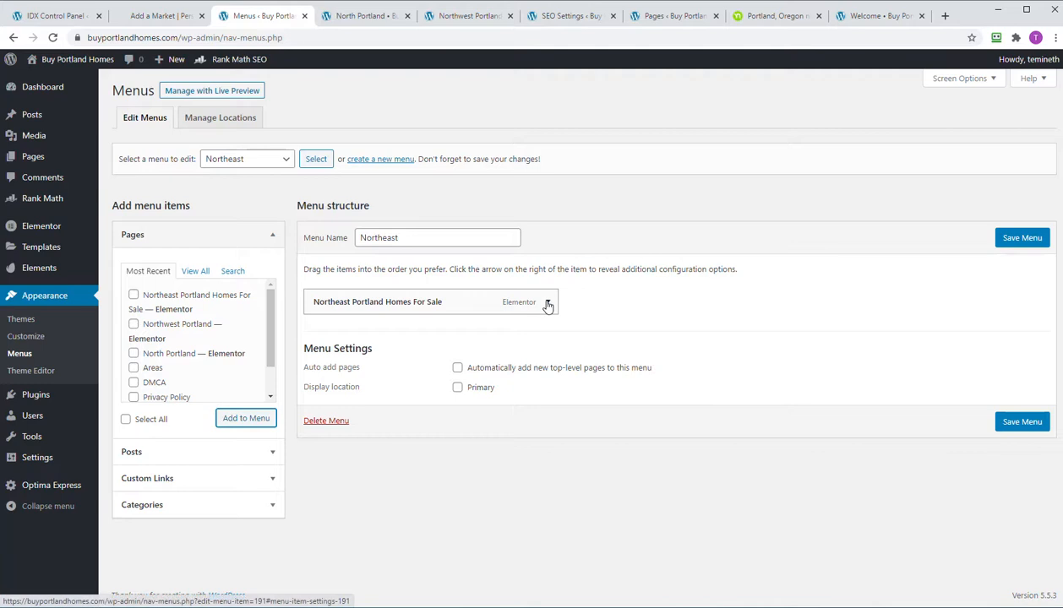
- Shorten the Northeast Portland Homes For Sale item's navigation label to Northeast and save the menu
click(548, 301)
drag(356, 347, 534, 347)
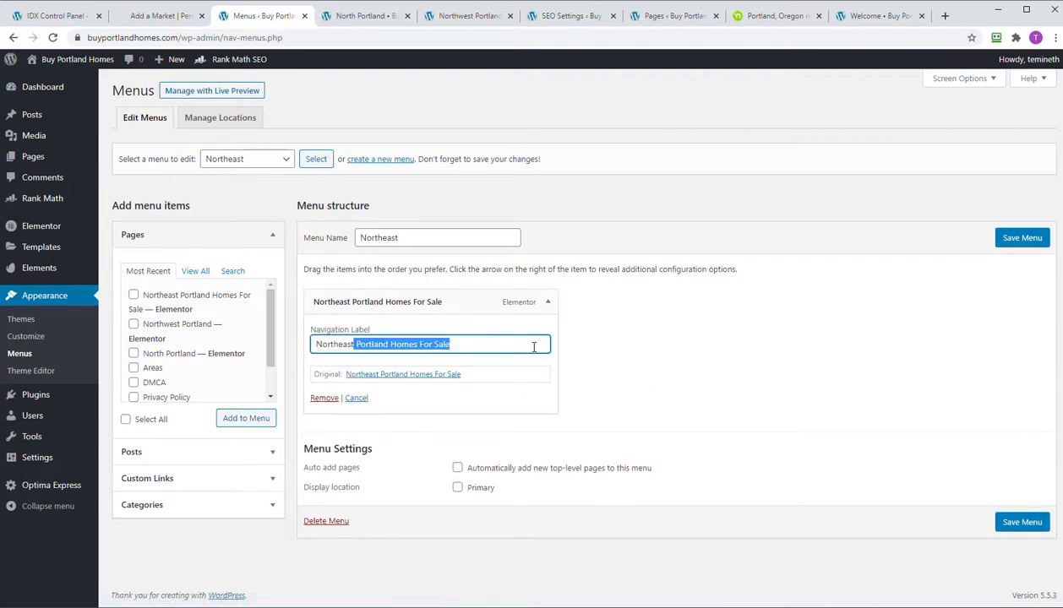
key(BackSpace)
click(749, 361)
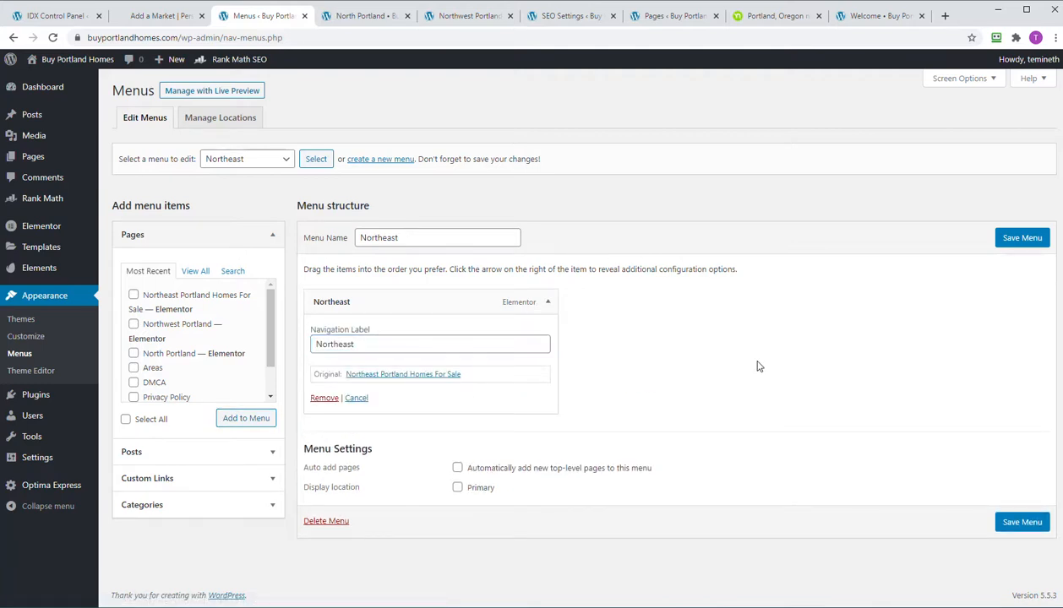
click(1020, 240)
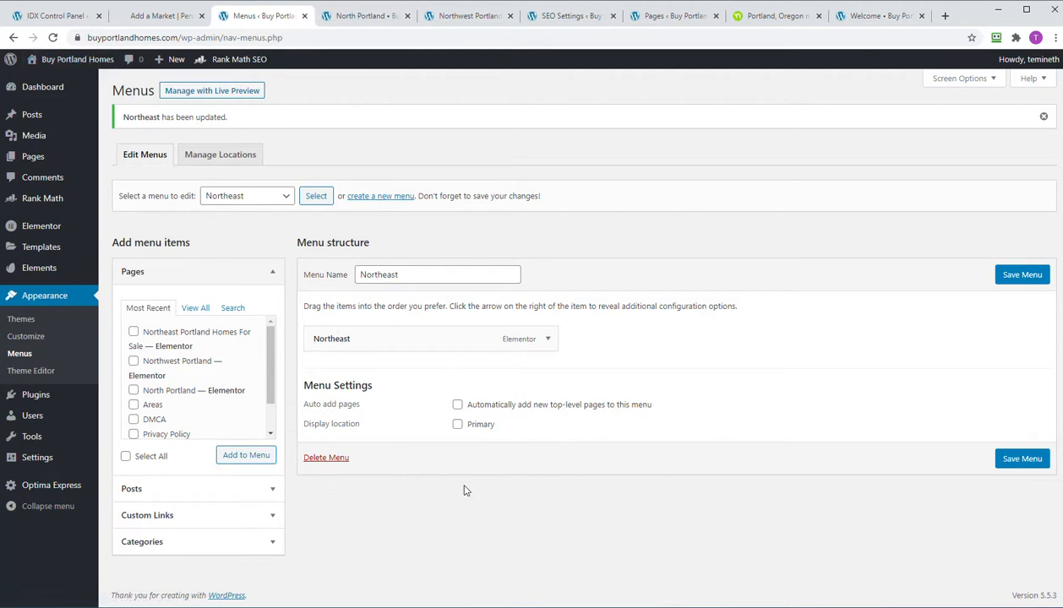
- Check the North Portland page's sidebar label, set the Northeast menu item's navigation label to Northeast Portland, and save the menu
click(377, 18)
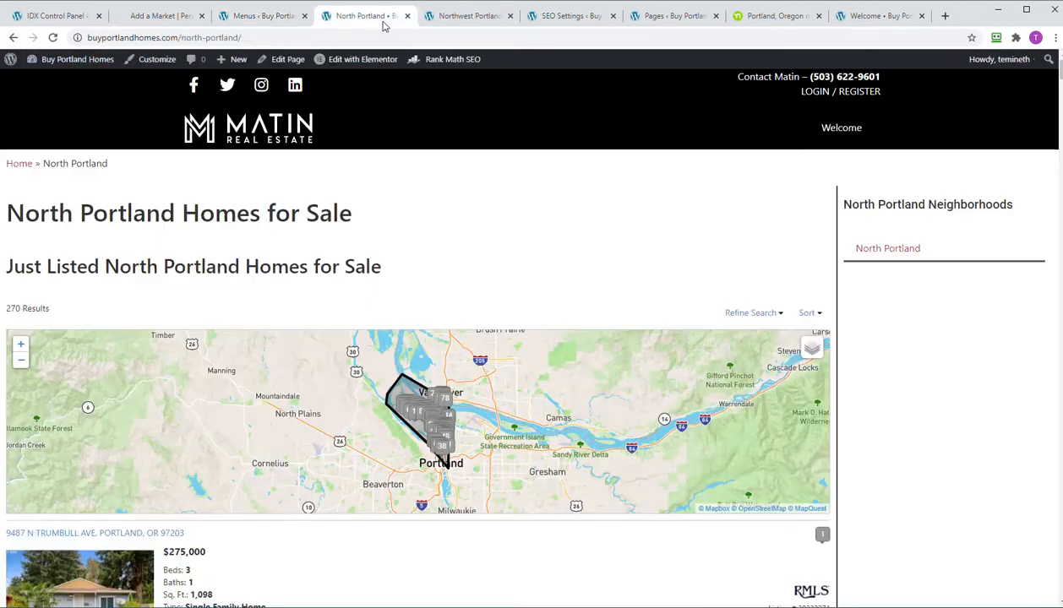
click(244, 12)
click(548, 339)
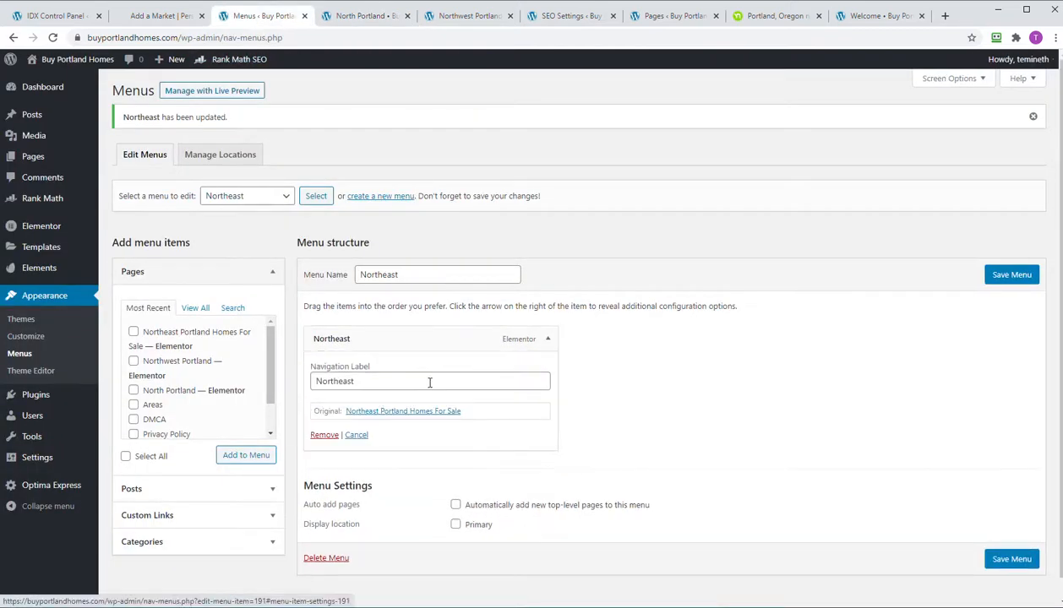
click(408, 385)
text(Portland)
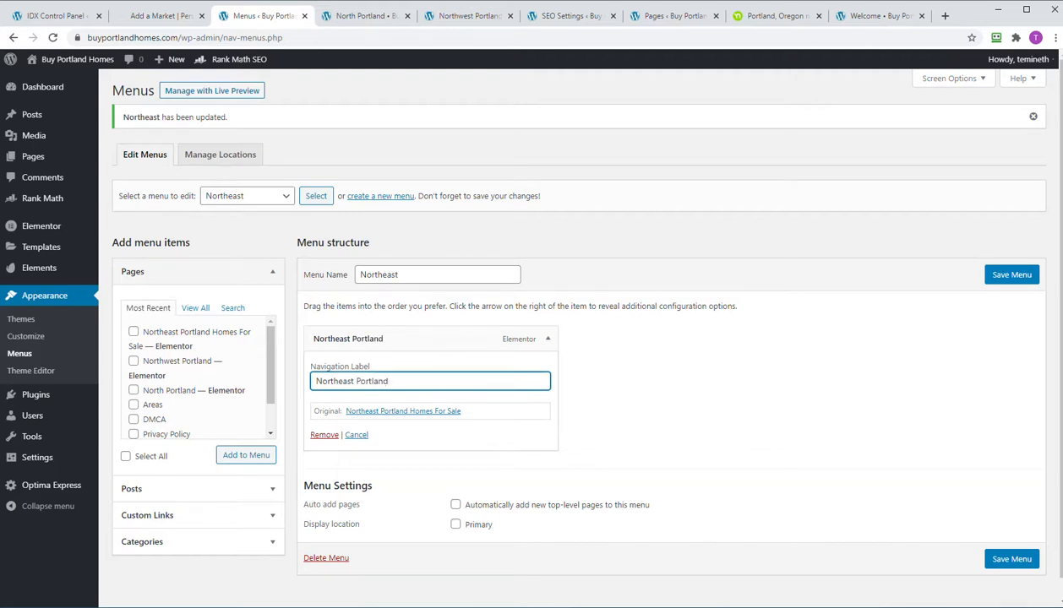
click(1007, 274)
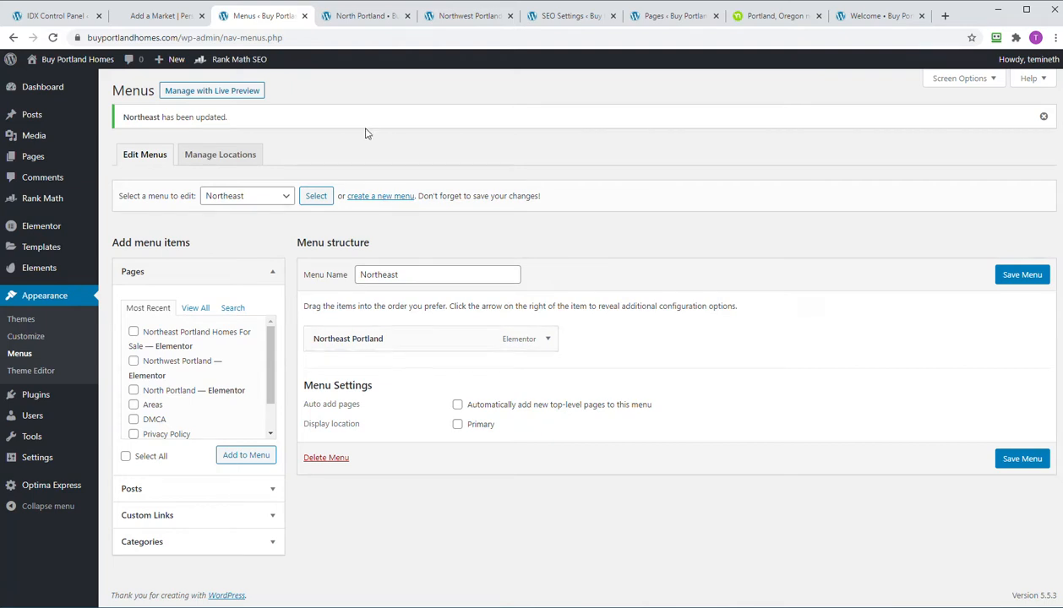
- Try to load the Northeast page by changing the North Portland page's address to buyportlandhomes.com/northeast-portland/
click(343, 24)
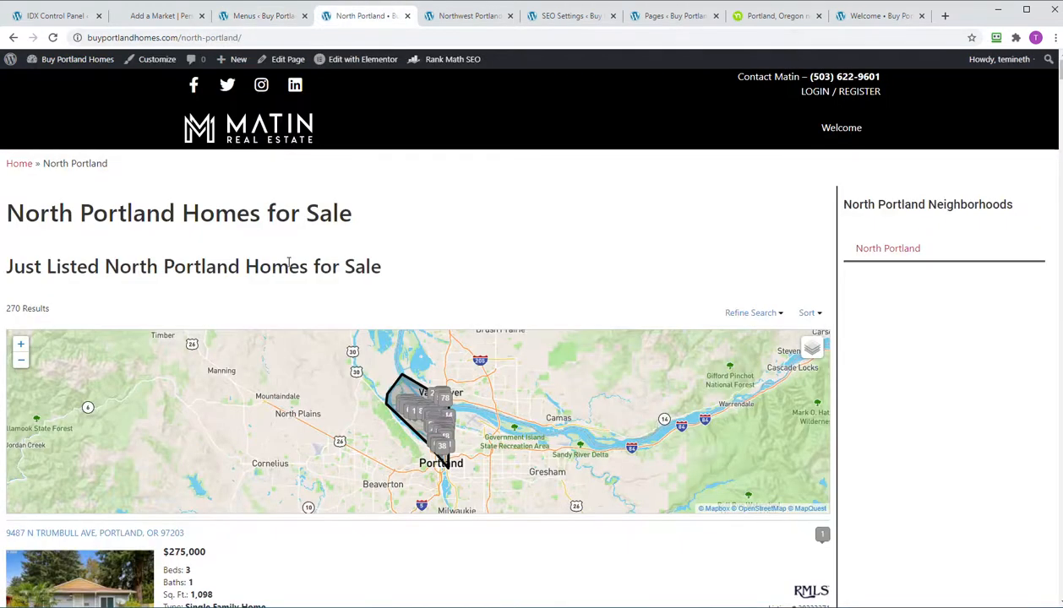
click(200, 38)
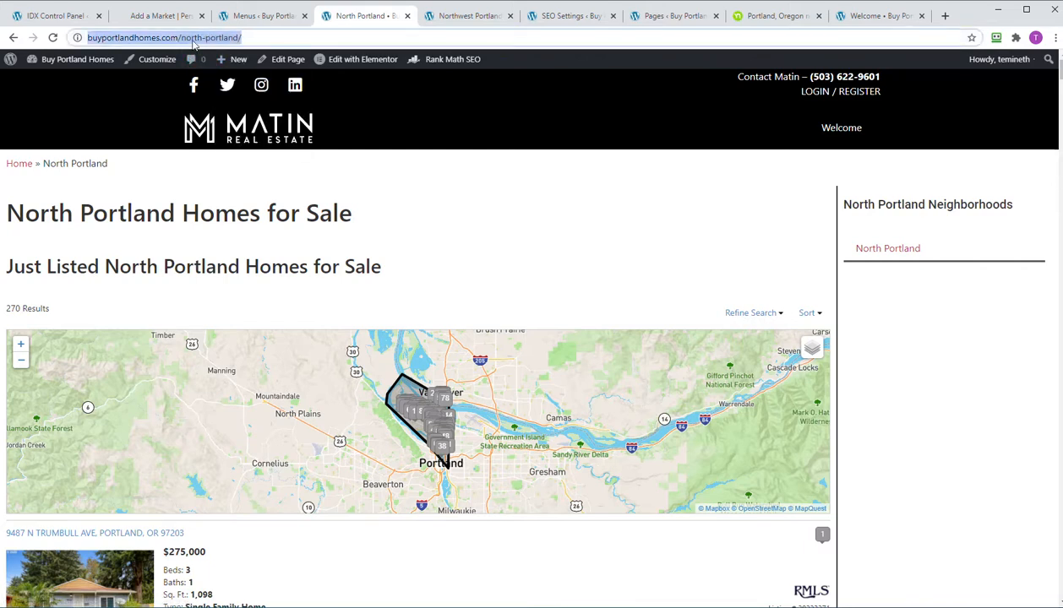
key(Right)
key(Left)
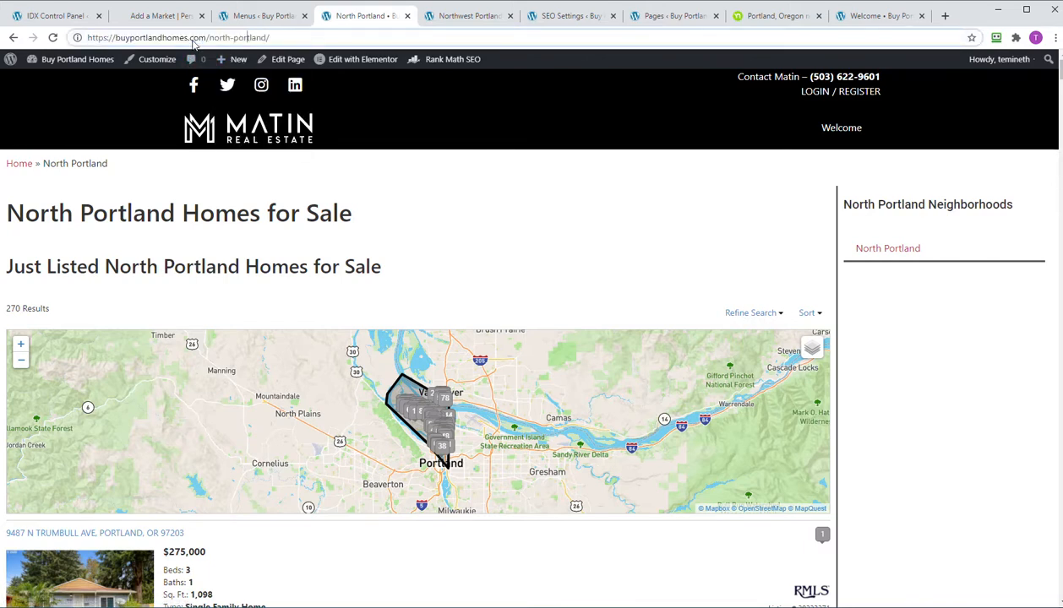
text(e)
key(BackSpace)
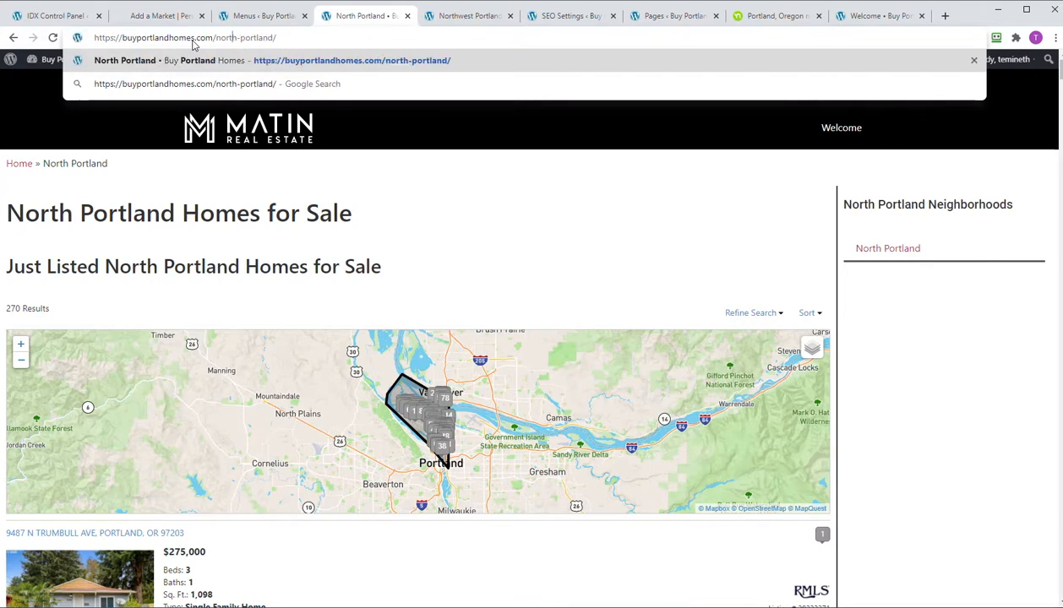
text(east)
key(Return)
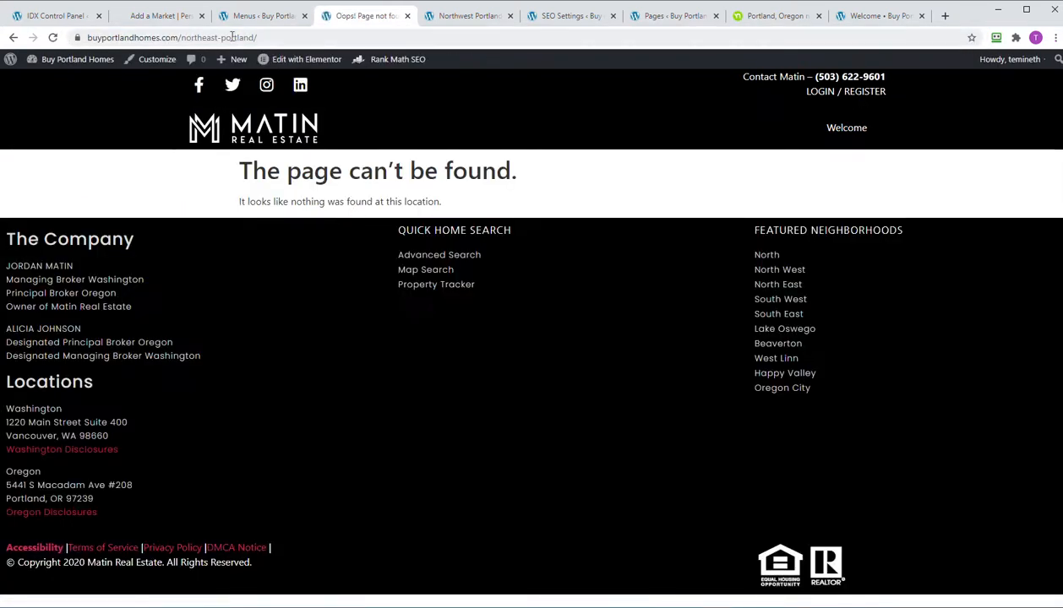
- View the live Northeast Portland Homes For Sale page in a new browser tab from the list of all pages
click(255, 17)
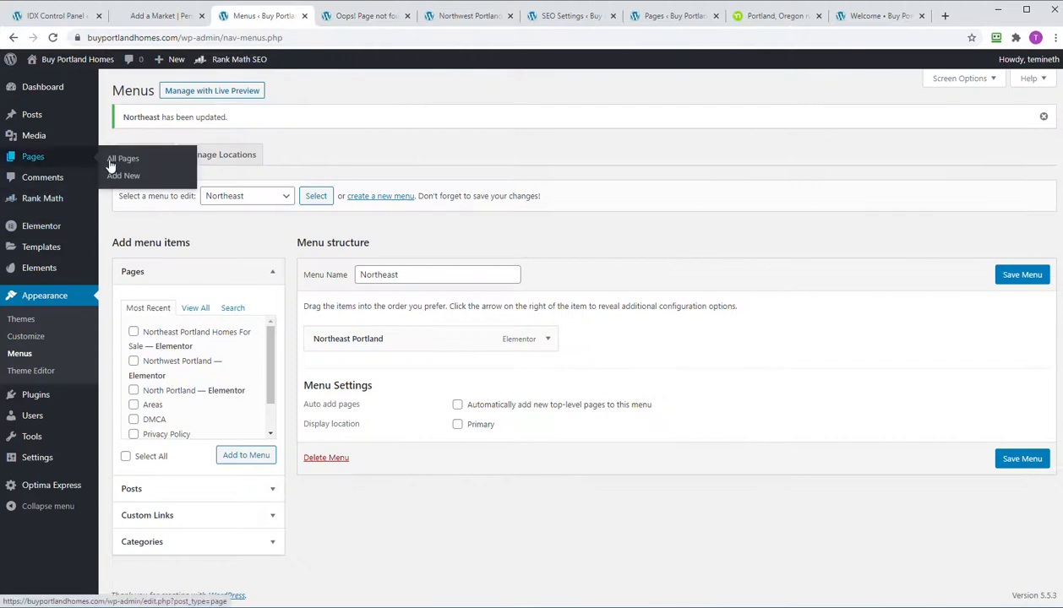
click(131, 158)
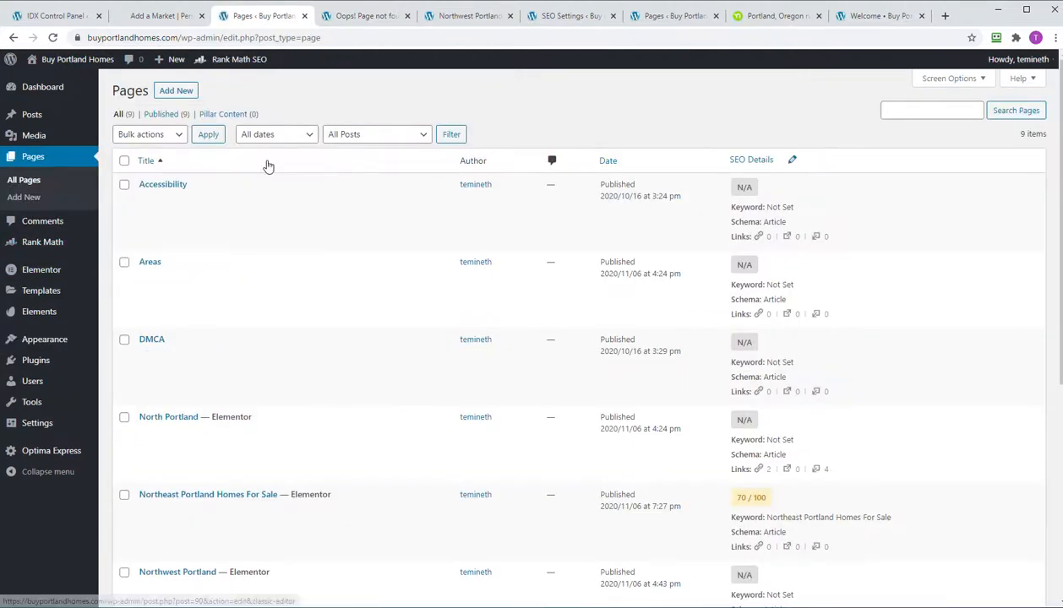
scroll(279, 346, down, 2)
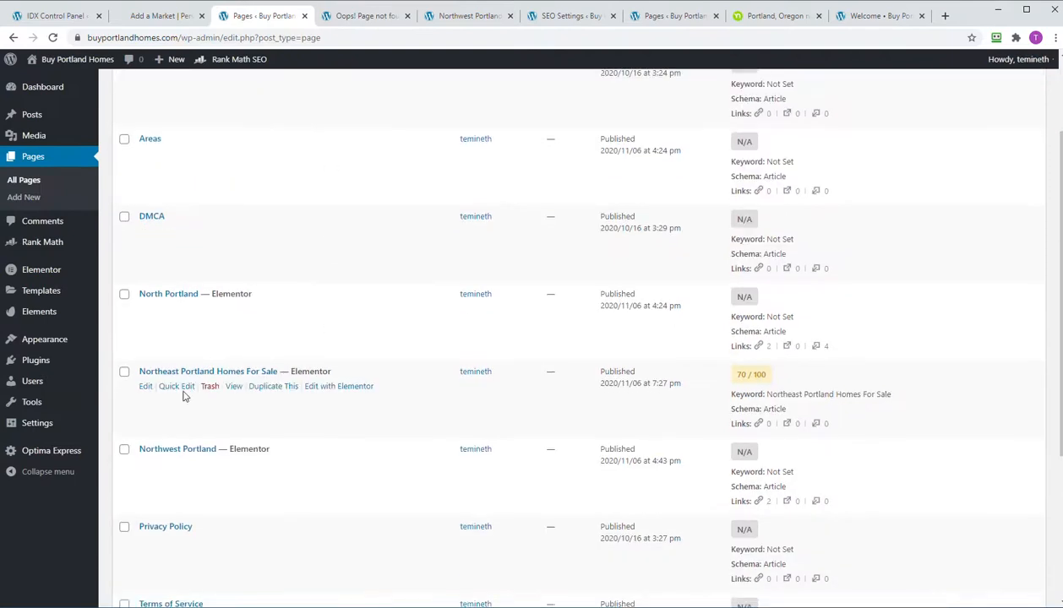
right_click(234, 390)
click(257, 395)
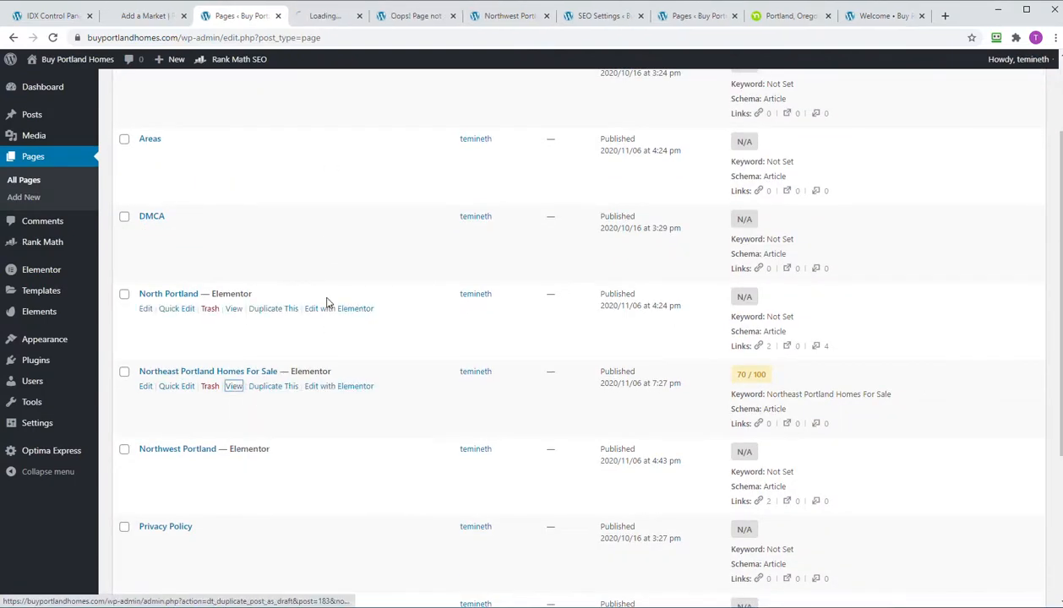
click(328, 17)
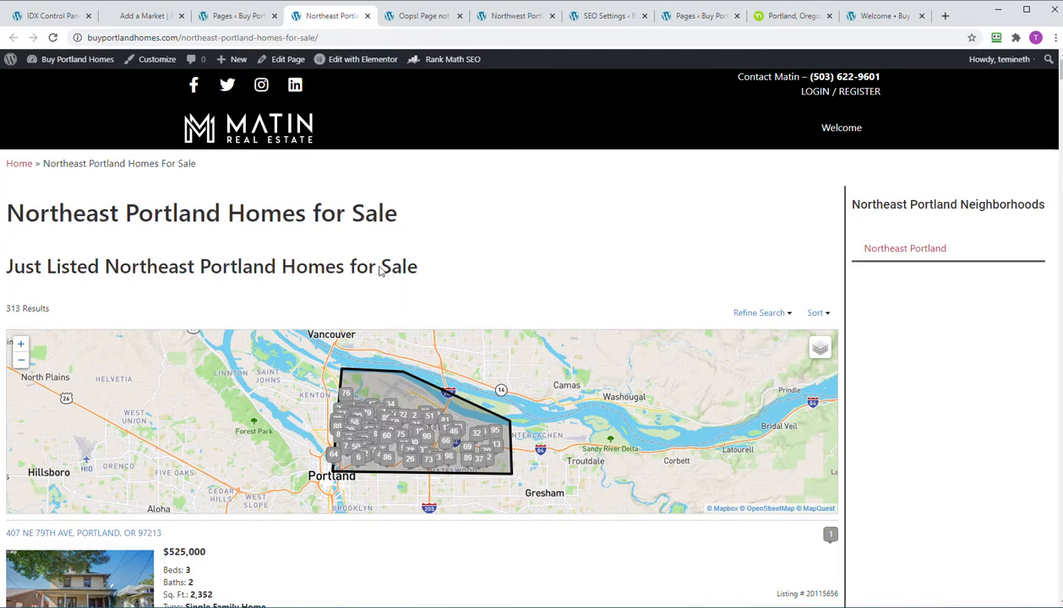
- Change the Northeast Portland Homes For Sale page's permalink slug to northeast-portland and update the page
click(287, 61)
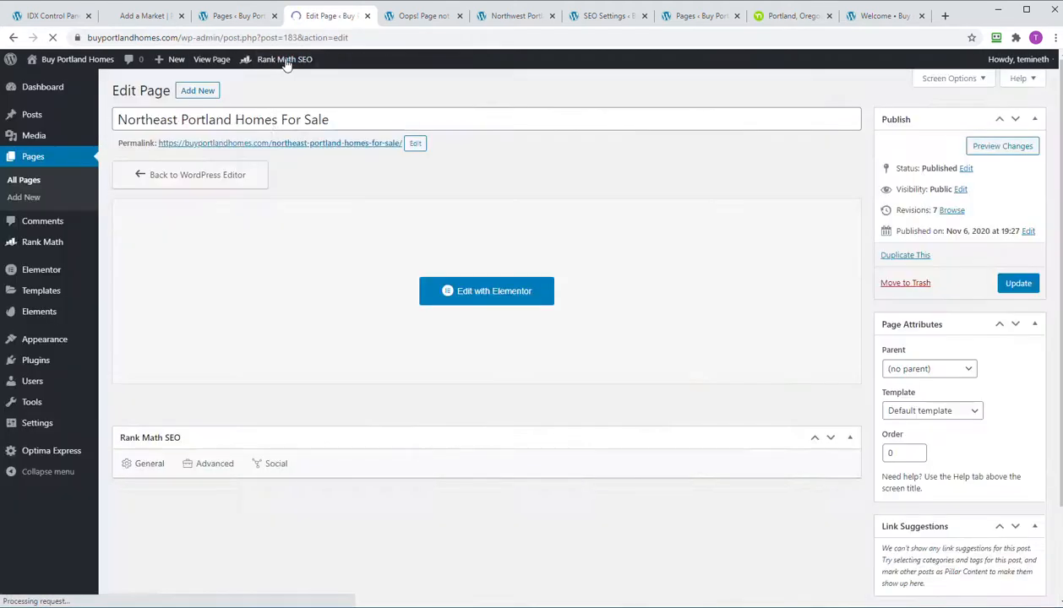
click(415, 144)
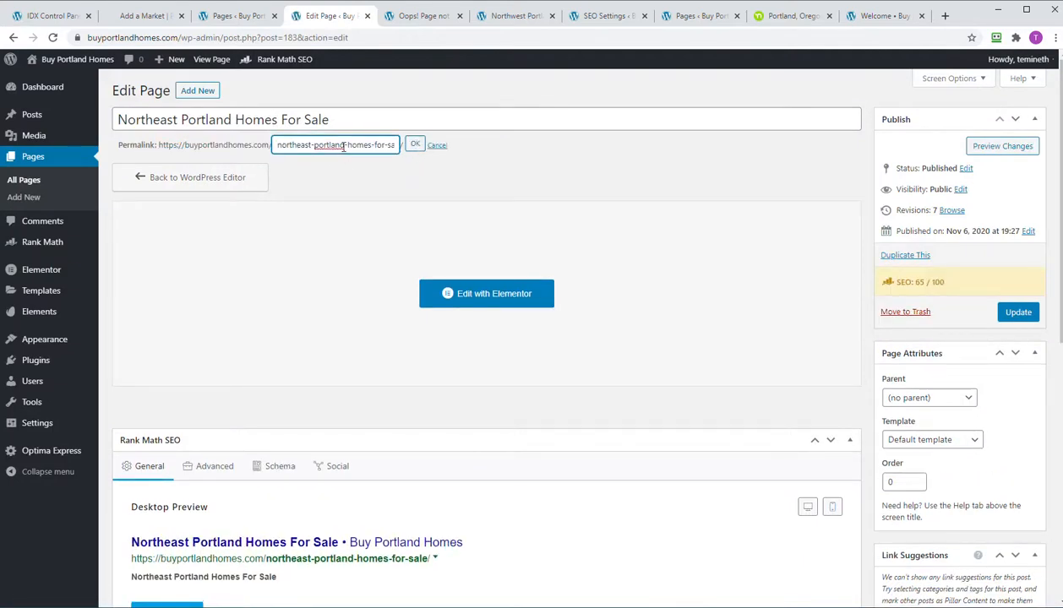
drag(344, 144, 474, 161)
key(BackSpace)
key(Return)
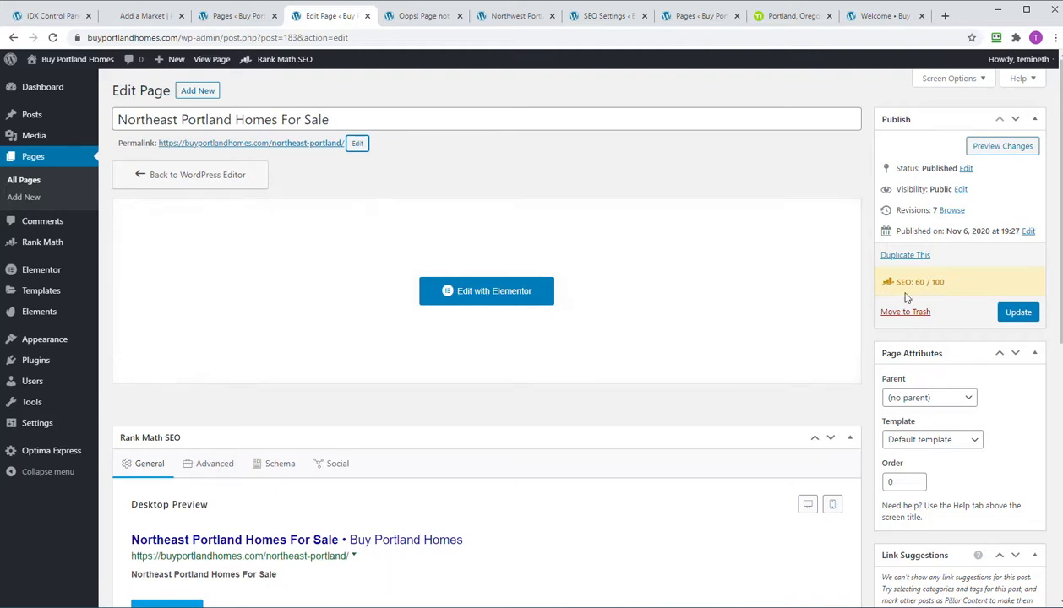
click(1017, 313)
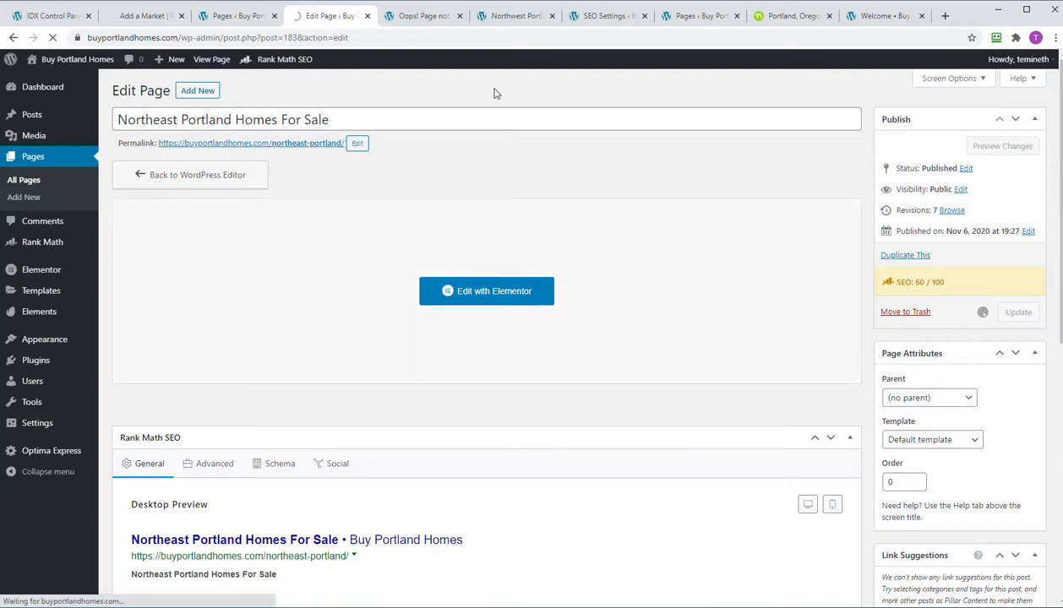
- Review Nextdoor's list of Portland neighborhoods and the Northeast Portland market's search area in the IDX account
click(779, 18)
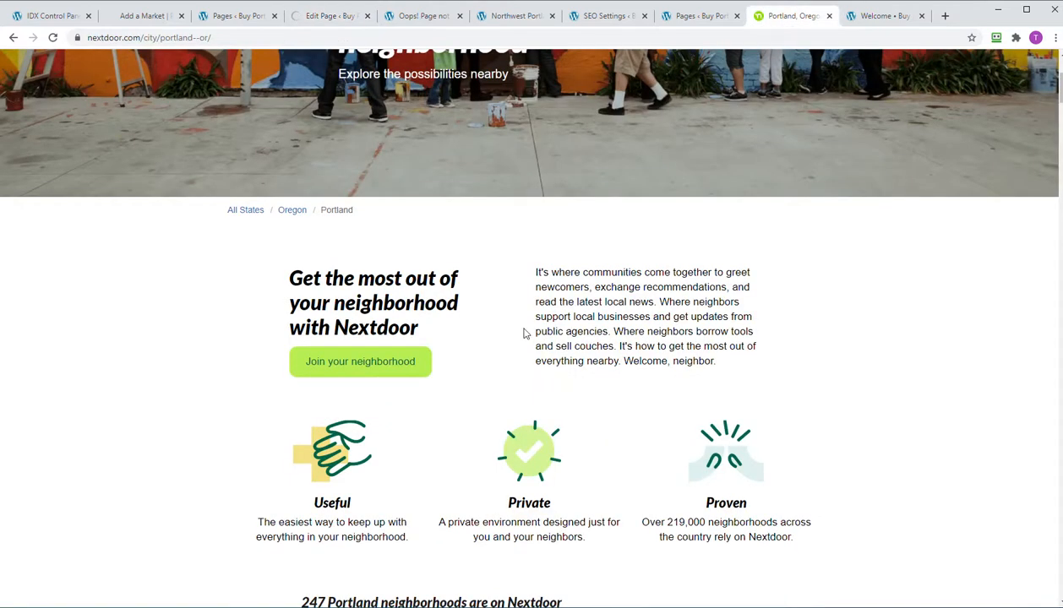
scroll(515, 346, down, 4)
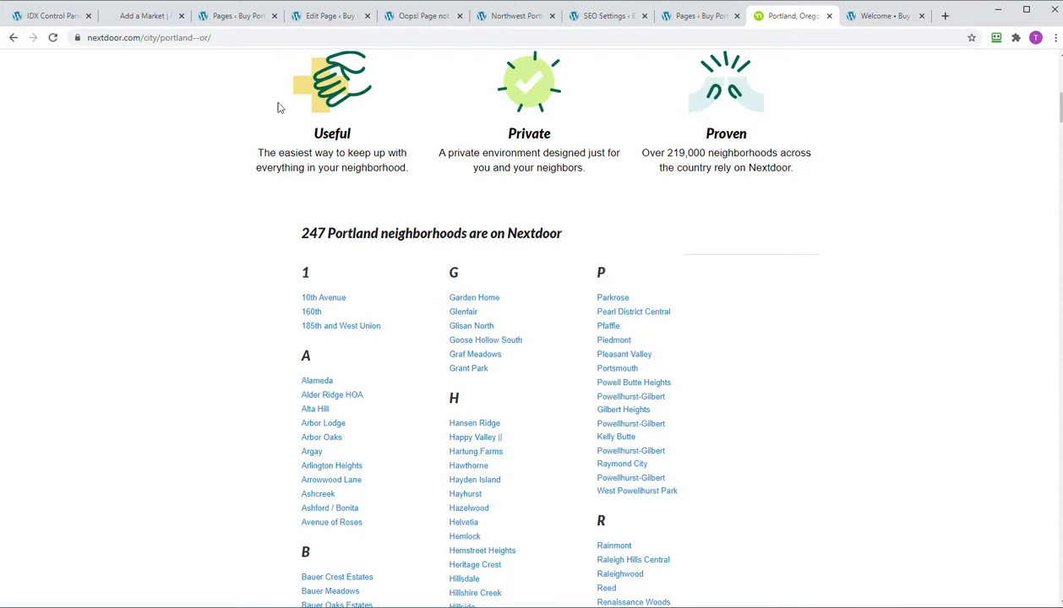
click(130, 16)
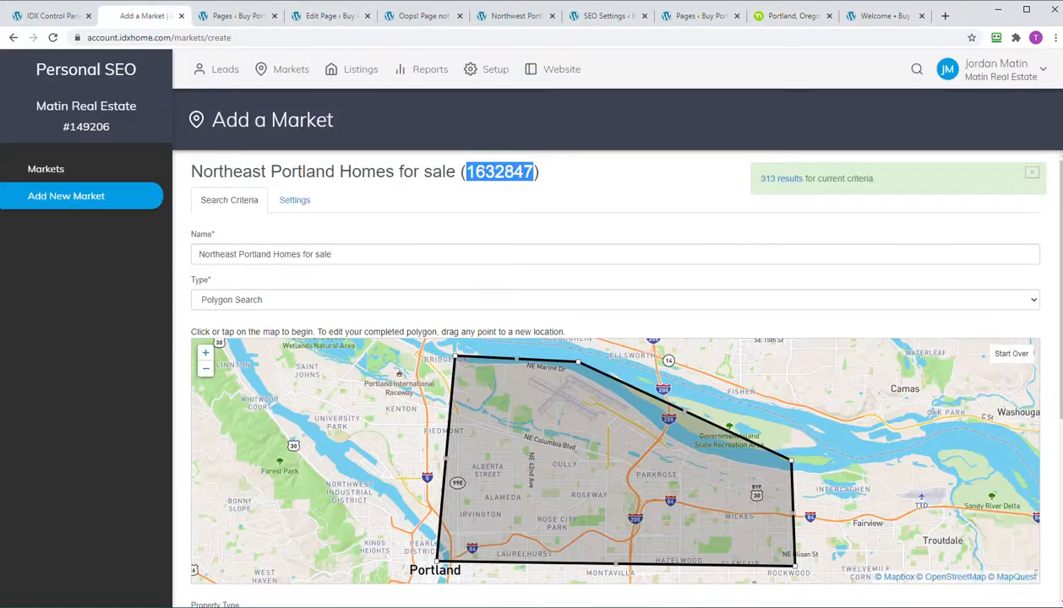
- Examine the SEO details in the pages list, focusing on the Northeast Portland Homes For Sale page's score
click(225, 16)
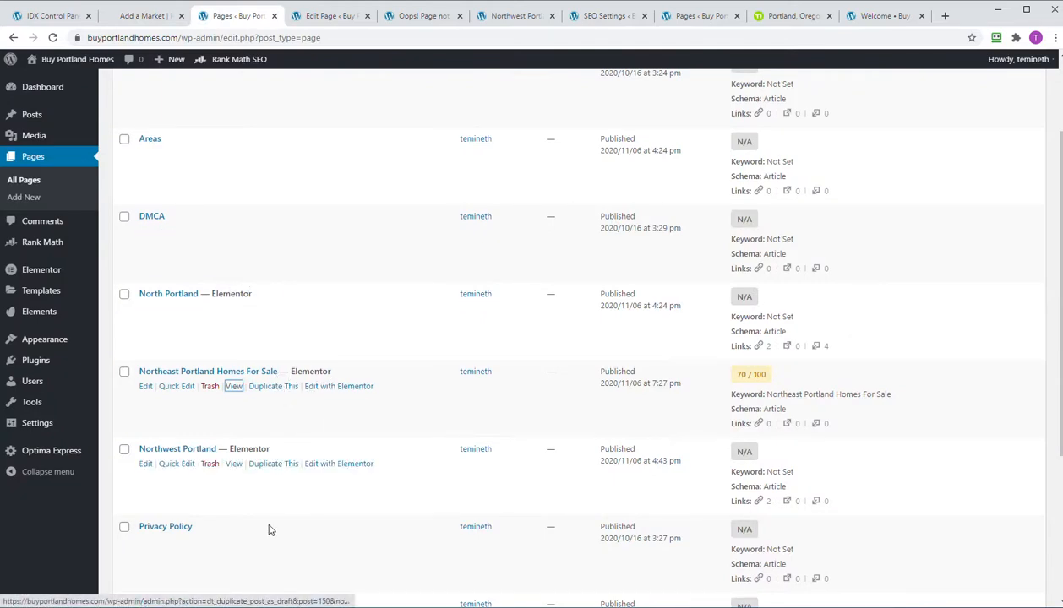
drag(736, 376, 771, 375)
click(749, 400)
drag(739, 372, 771, 372)
click(734, 380)
drag(735, 373, 782, 383)
click(739, 394)
scroll(312, 359, down, 2)
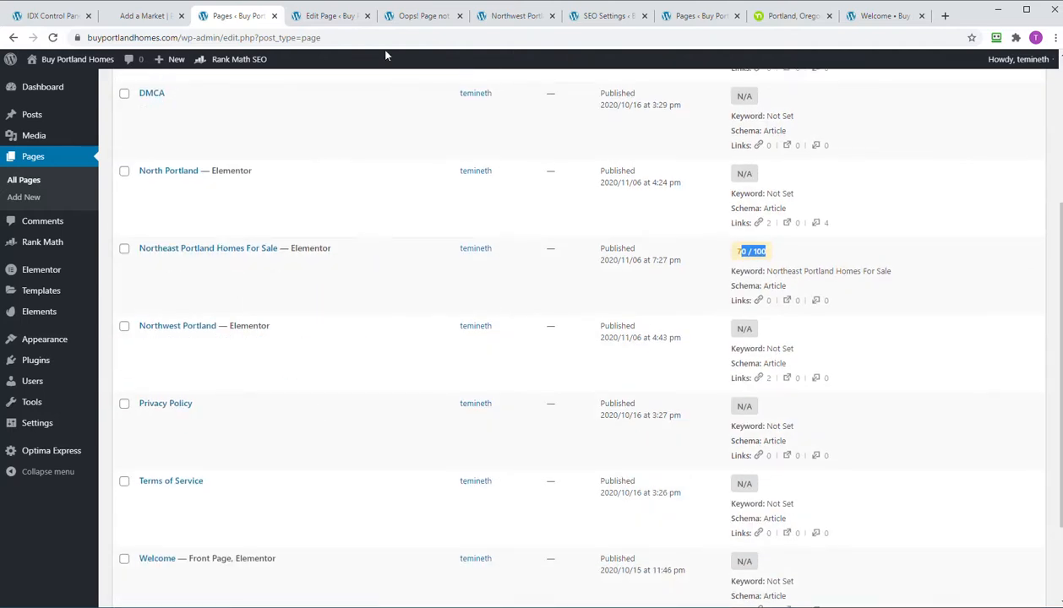
- Look through the live Northwest Portland page from its listings down to the footer and back to the heading
click(508, 18)
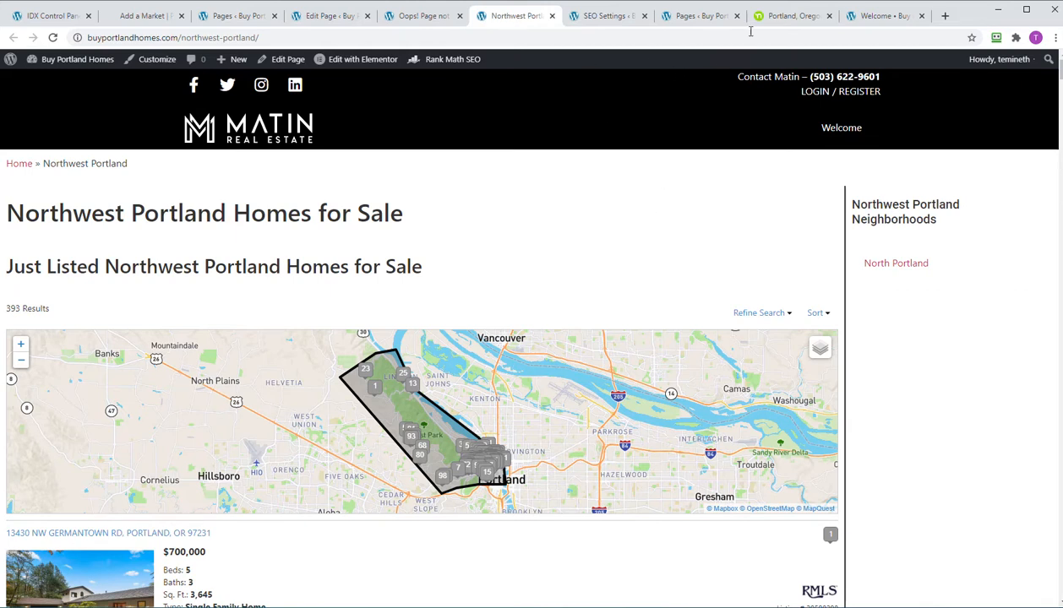
scroll(727, 287, down, 20)
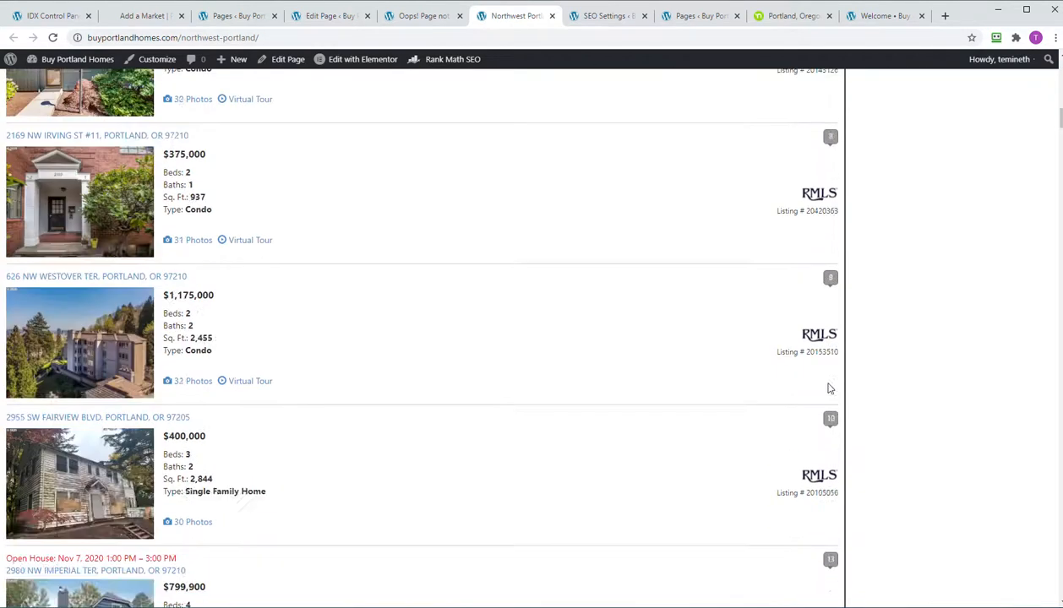
scroll(1006, 525, down, 15)
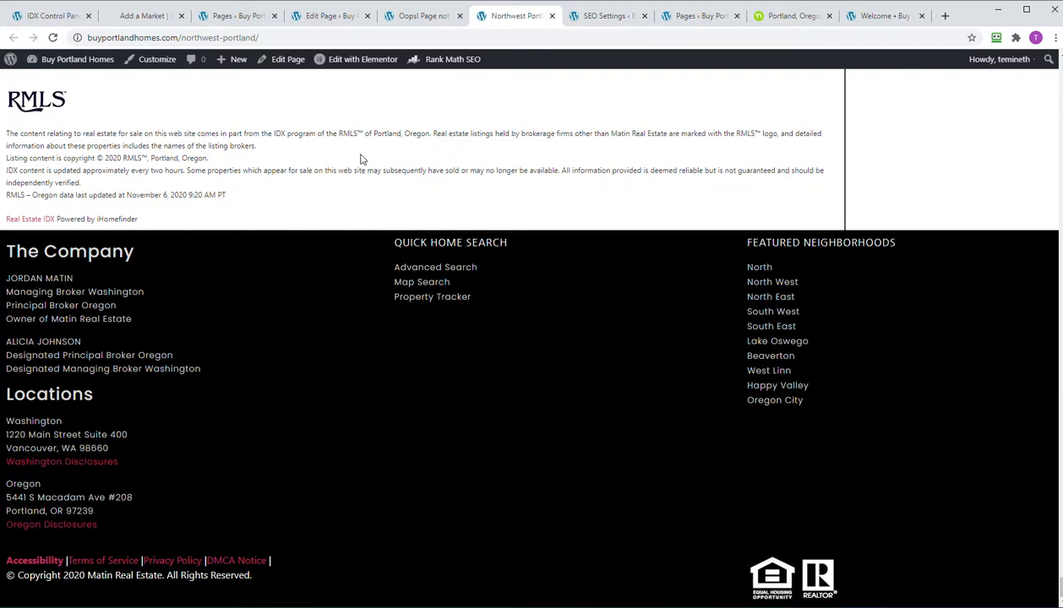
scroll(361, 169, up, 15)
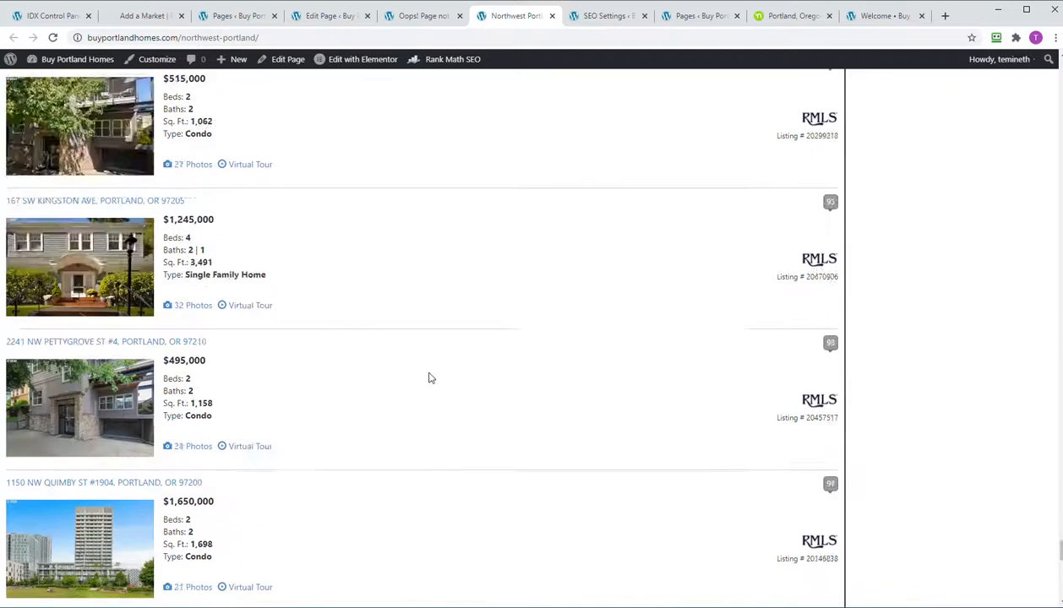
scroll(431, 329, up, 20)
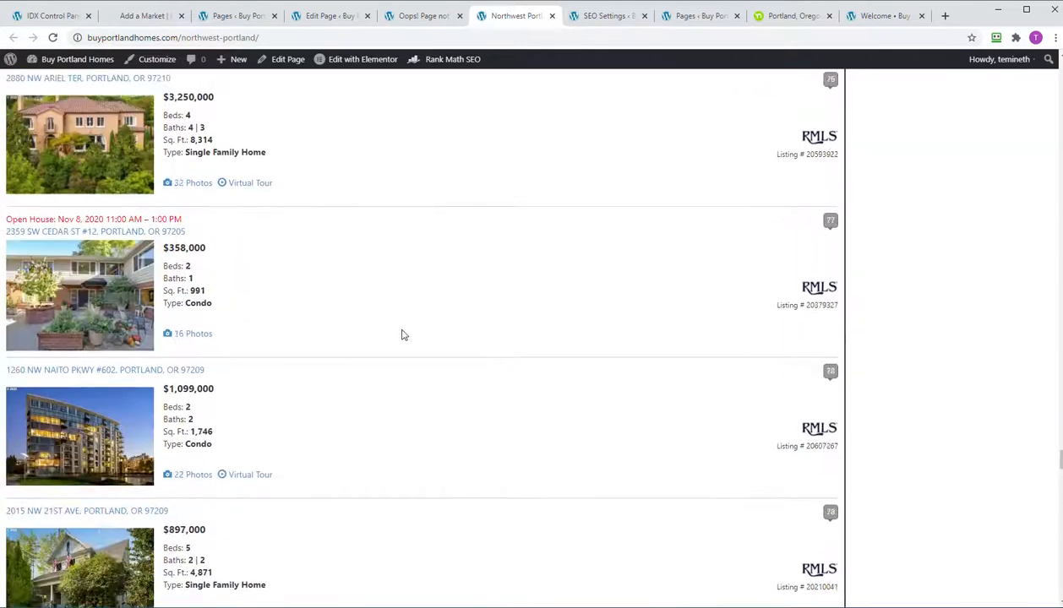
scroll(456, 292, up, 15)
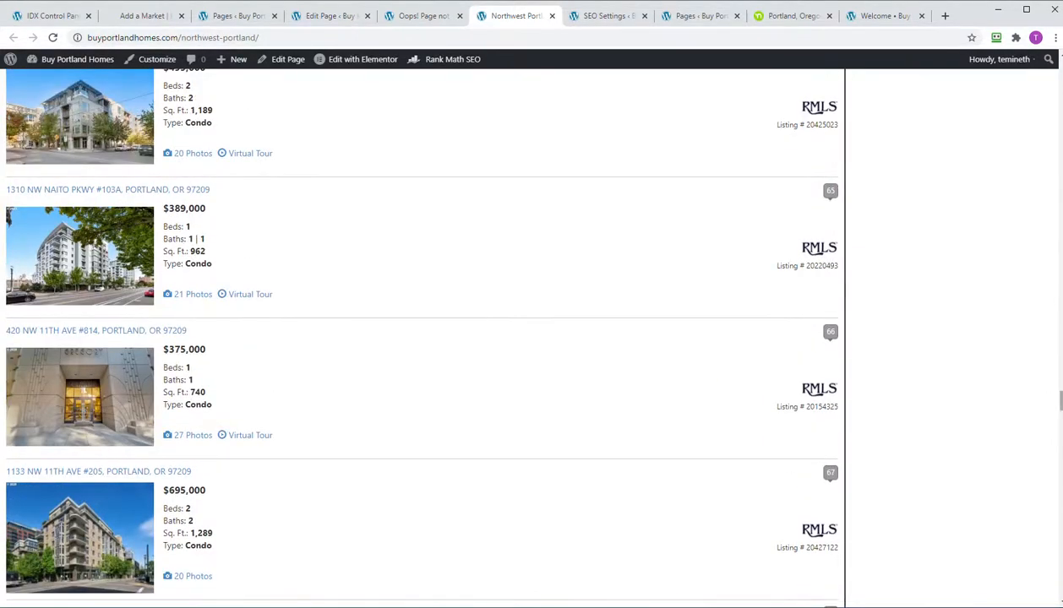
scroll(398, 253, up, 20)
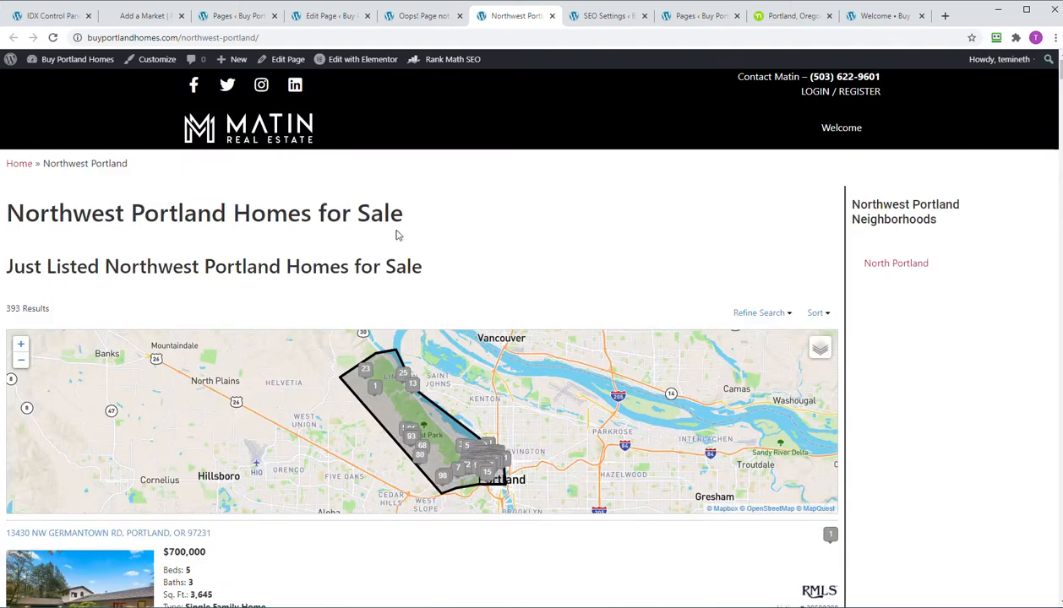